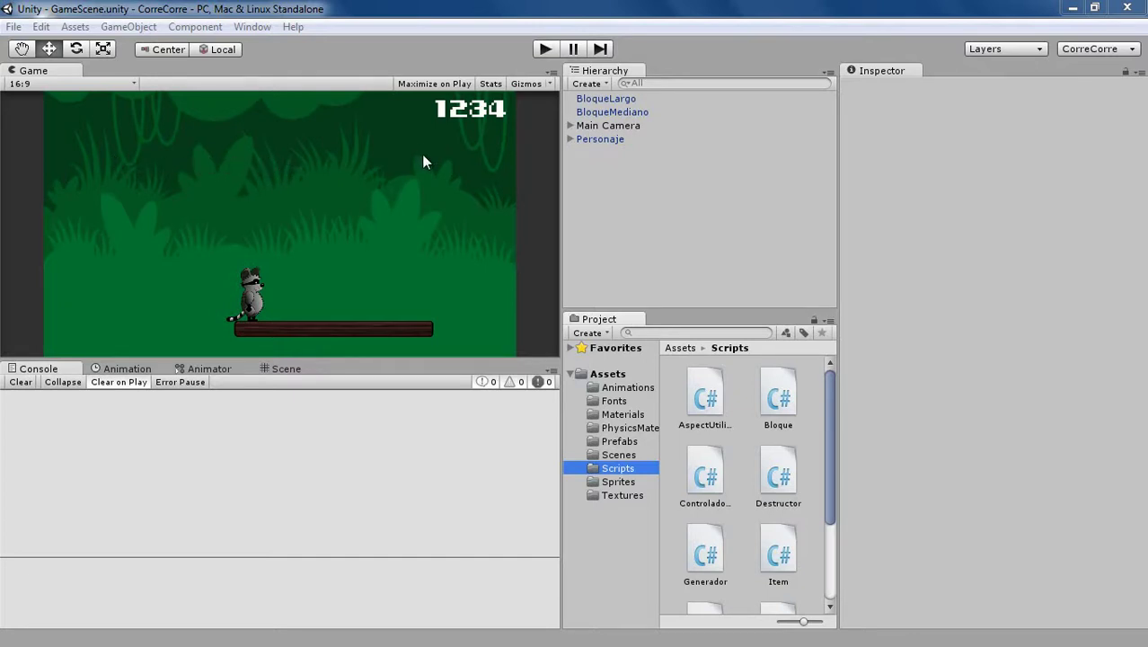
Step: Expand Main Camera to view FondoCerca and FondoLejos, then show the Scenes folder holding GameScene
left_click(14, 26)
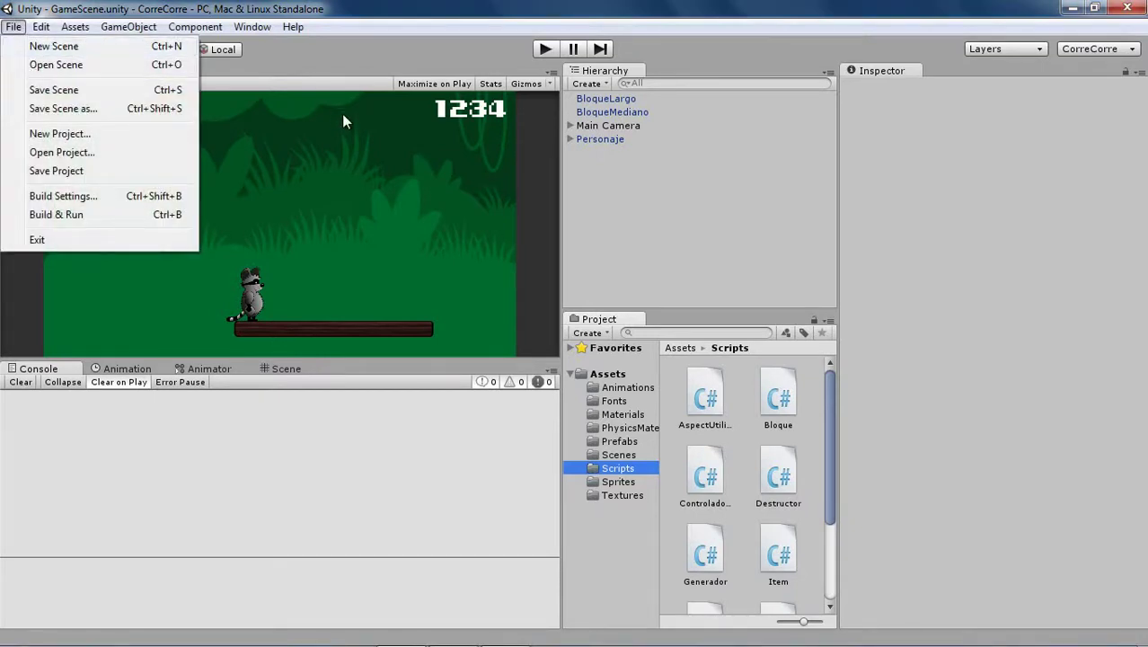
left_click(402, 33)
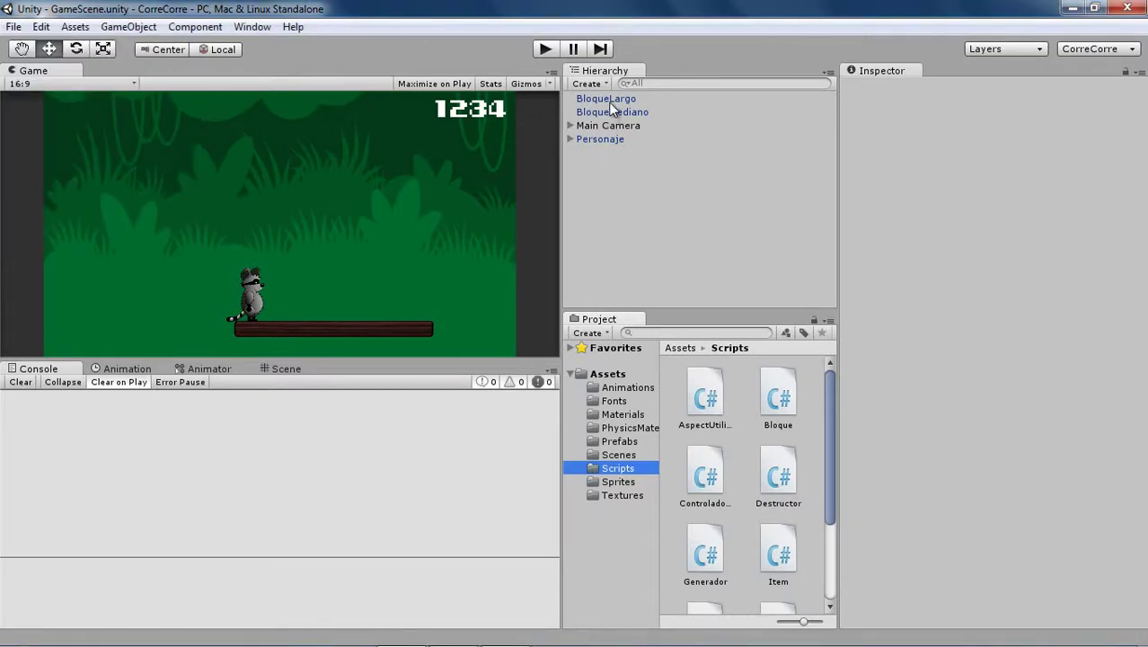
left_click(570, 125)
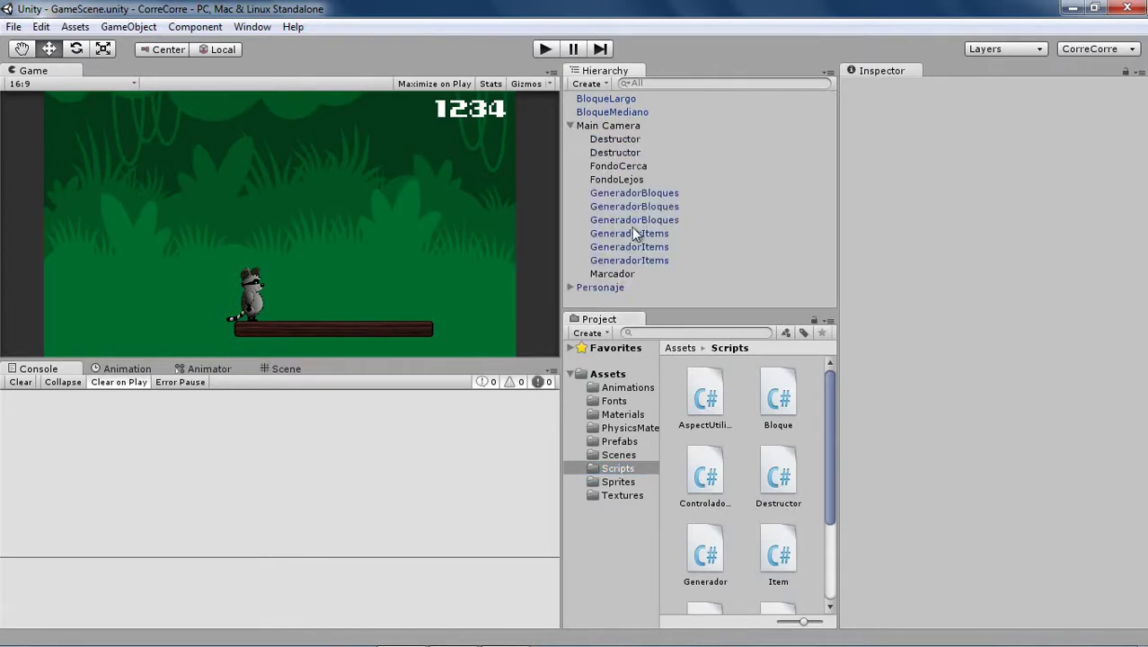
left_click(616, 167)
left_click(616, 179)
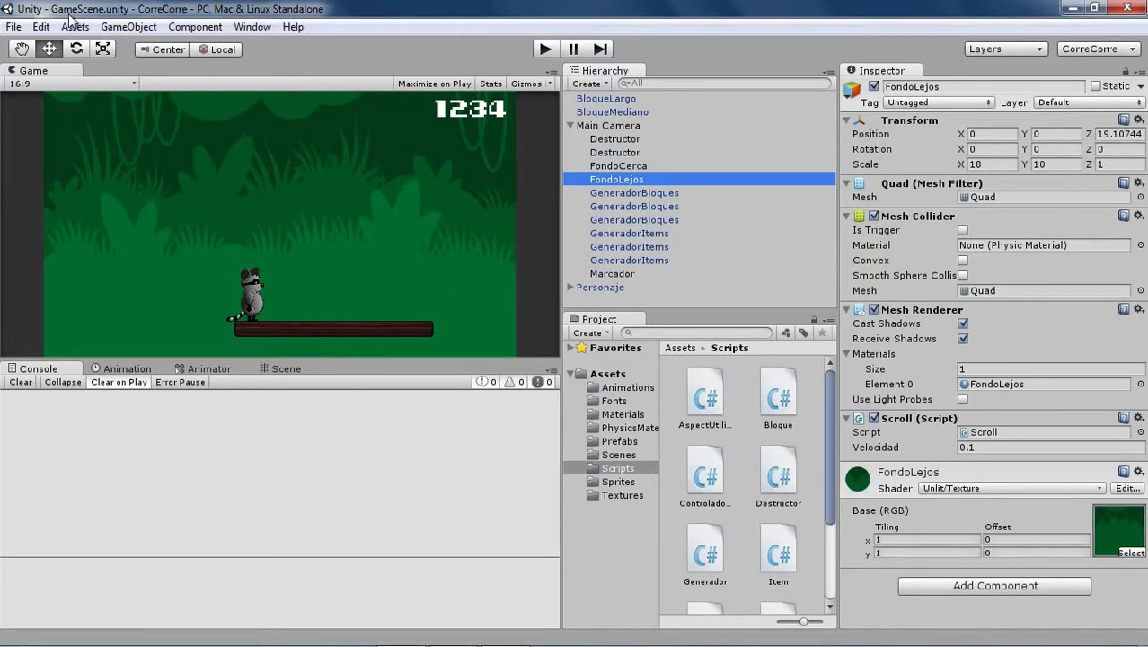
left_click(619, 455)
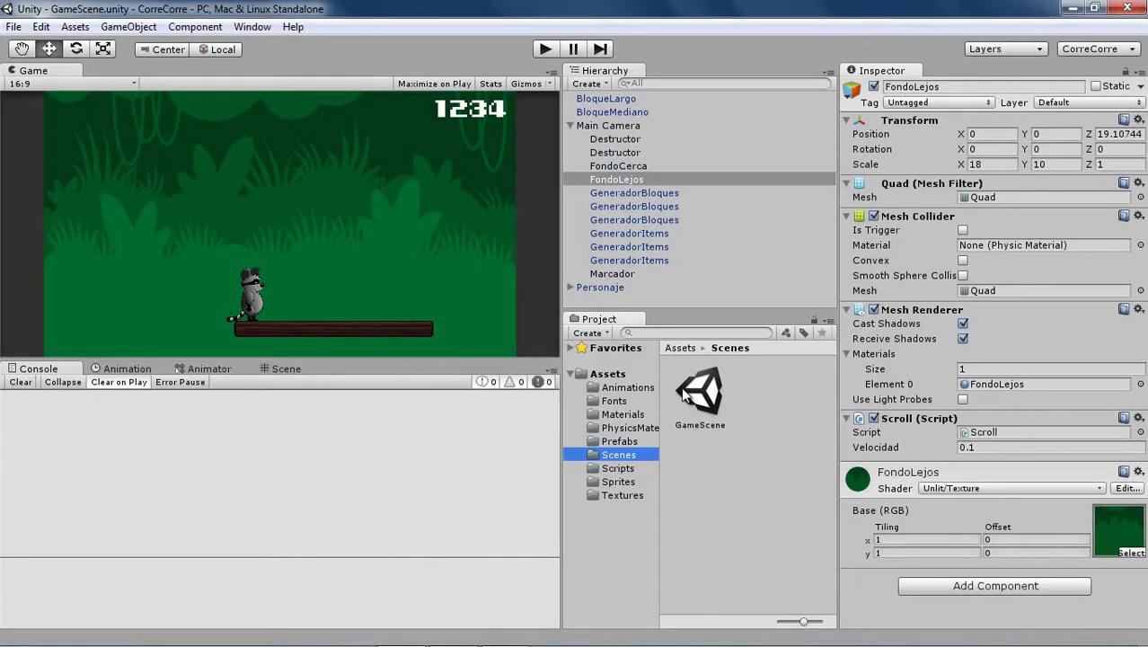
Step: Save GameScene, then save a copy named MainScene in the Scenes folder
left_click(14, 26)
left_click(51, 89)
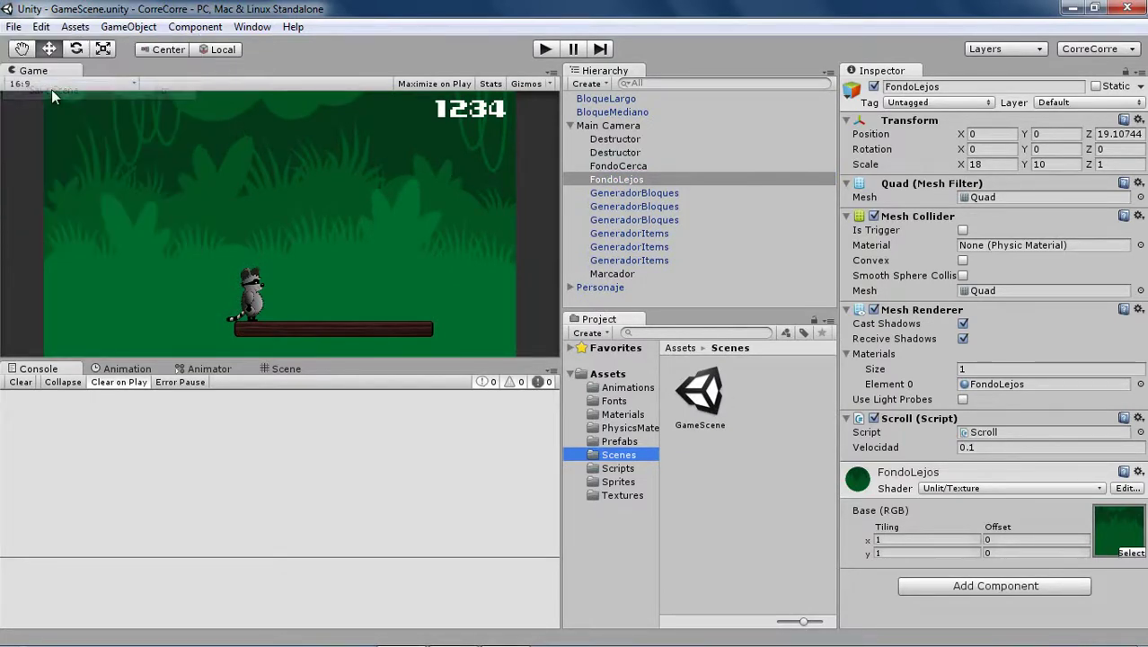
left_click(14, 26)
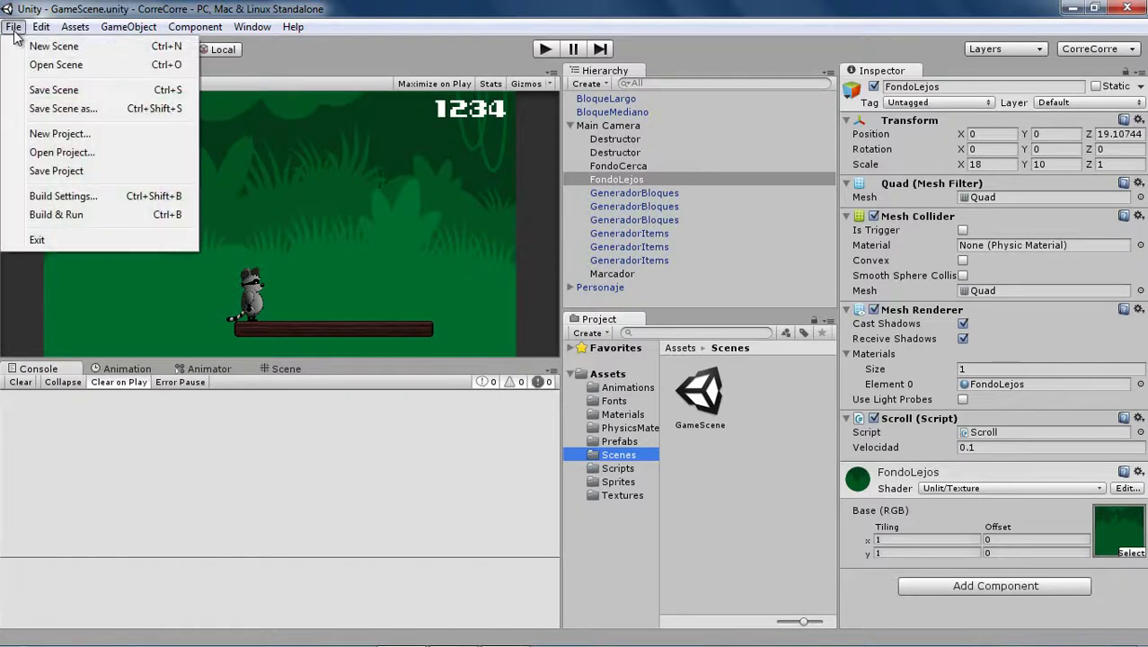
left_click(57, 109)
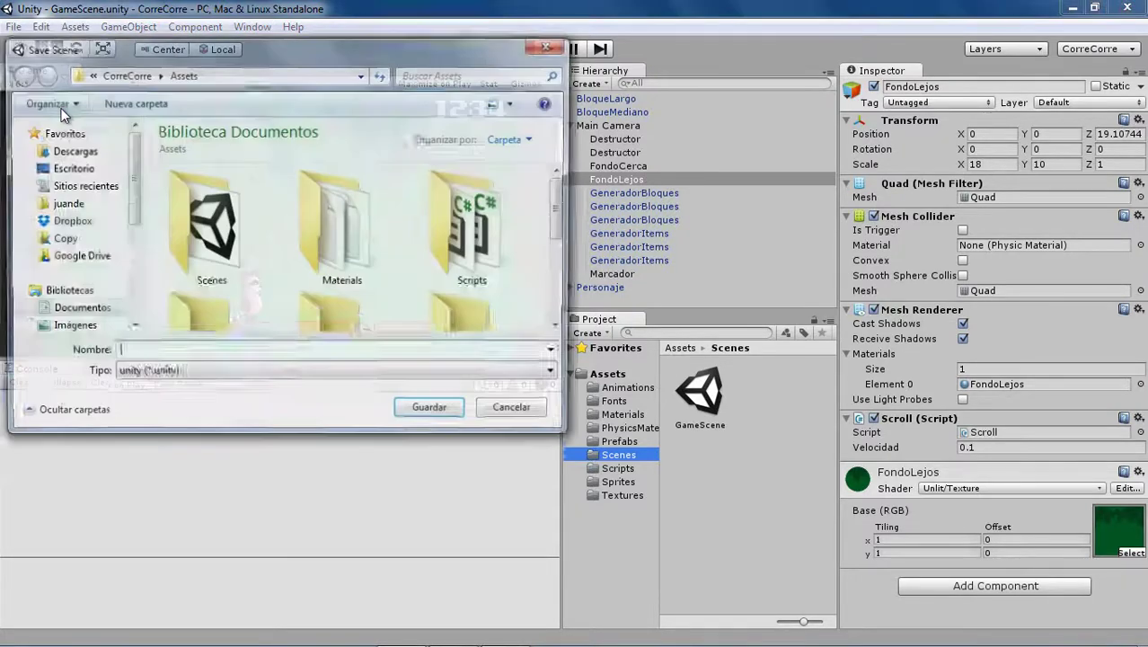
double_click(202, 225)
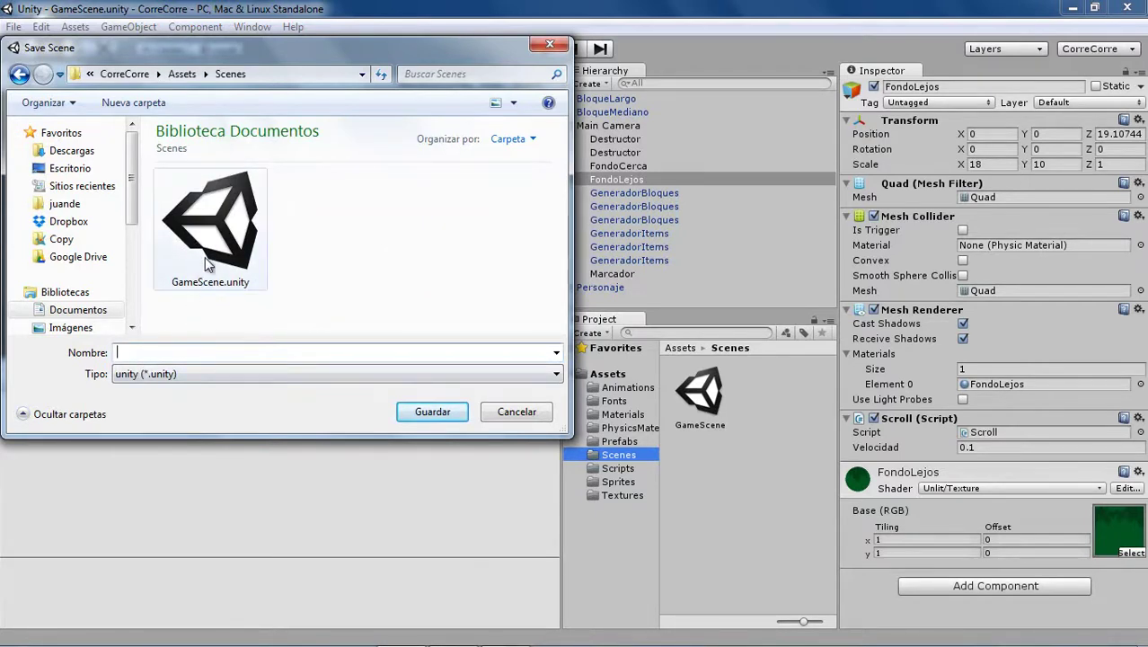
left_click(138, 350)
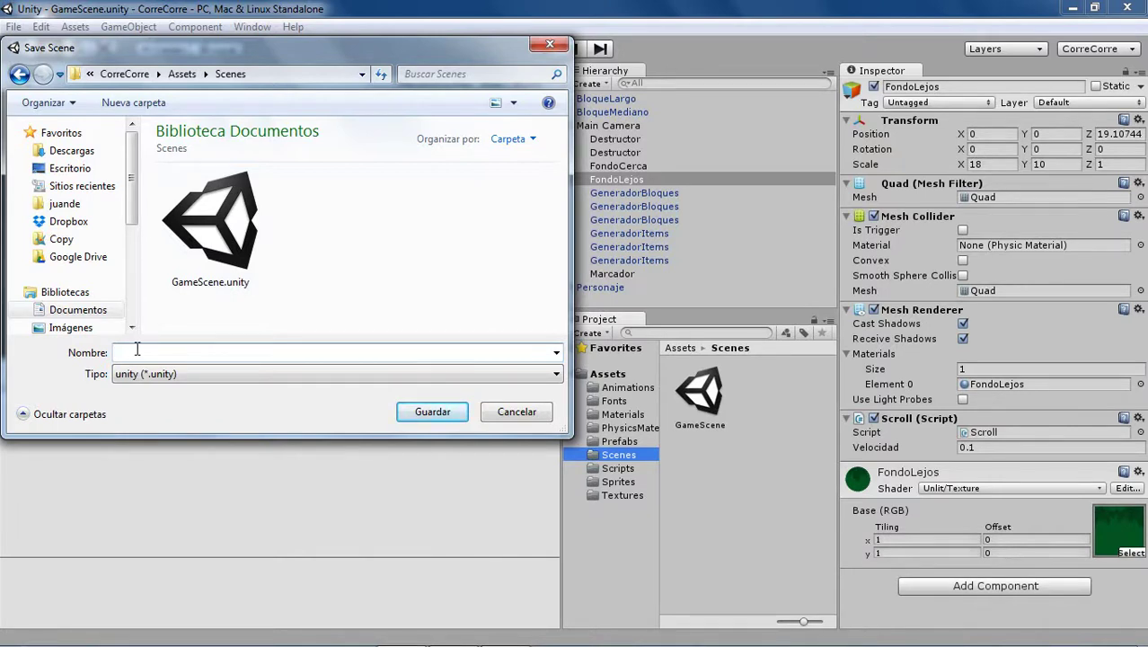
type("MainSc")
type("ene")
key("Return")
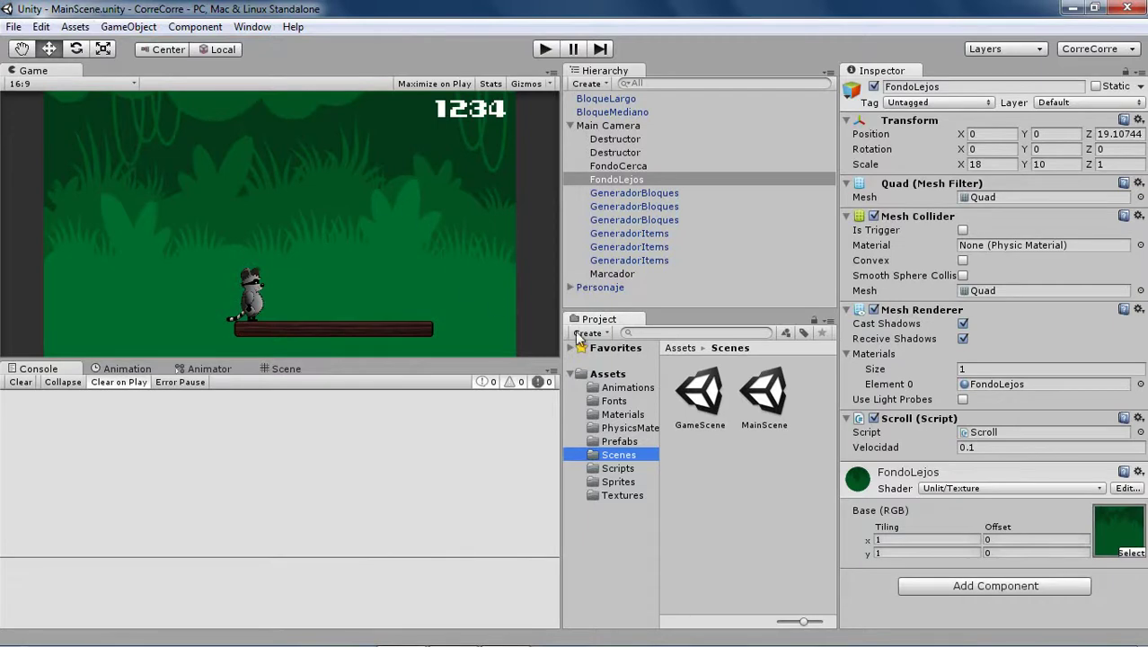
Step: Delete the Personaje character and the BloqueLargo and BloqueMediano platforms from MainScene
left_click(778, 406)
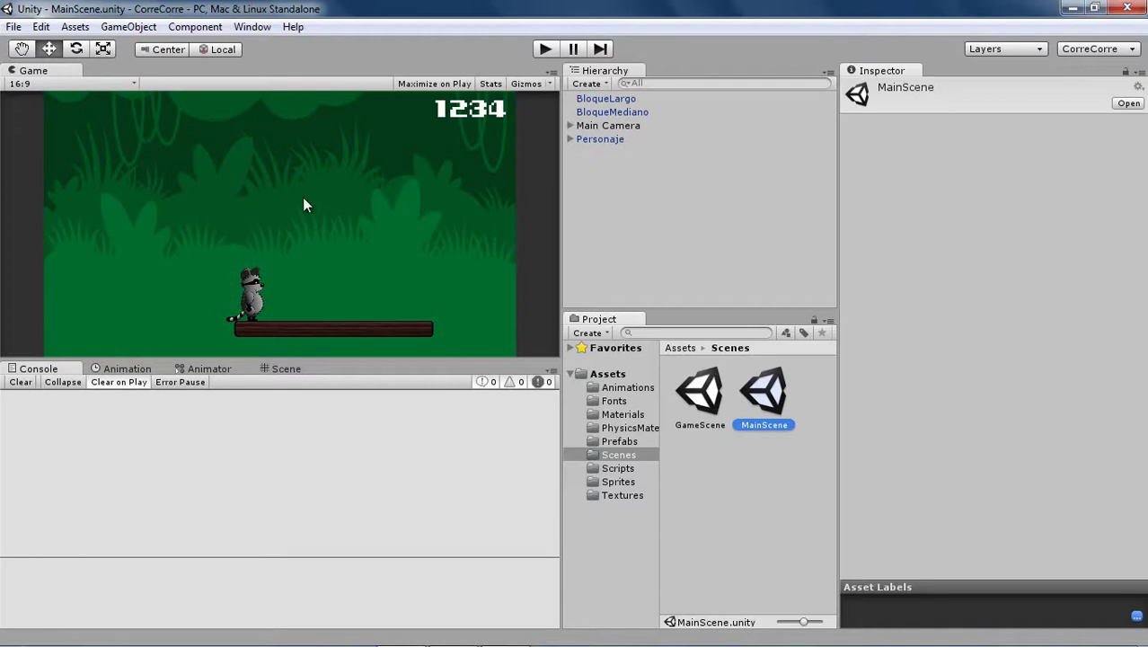
left_click(593, 140)
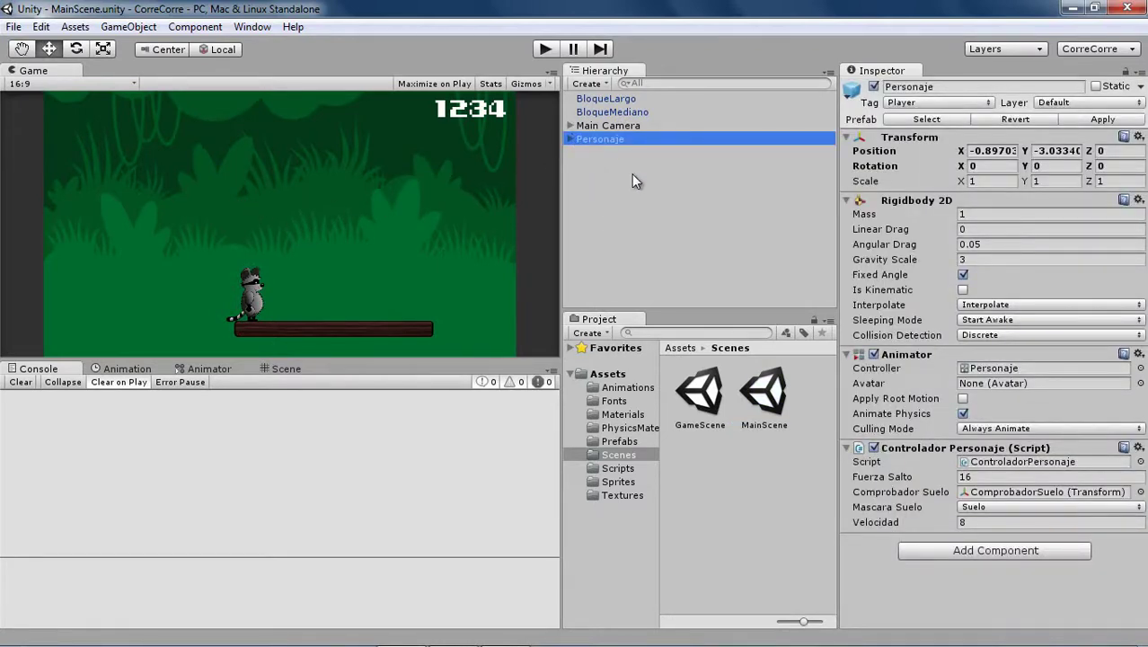
key("Delete")
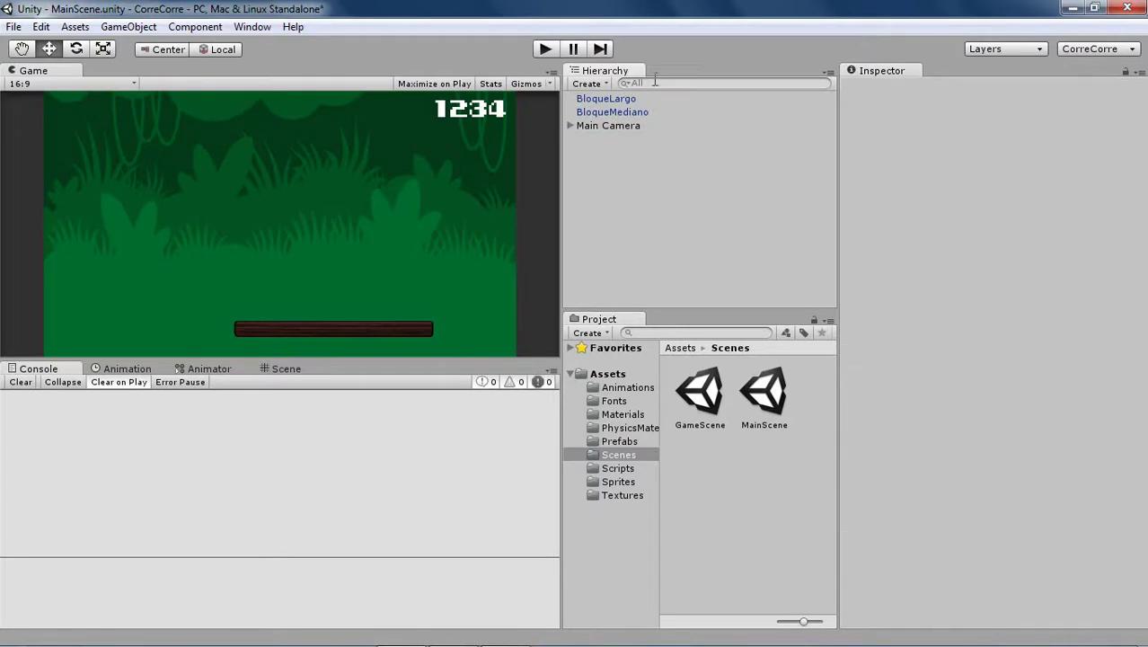
left_click(616, 100)
left_click(616, 109, "shift")
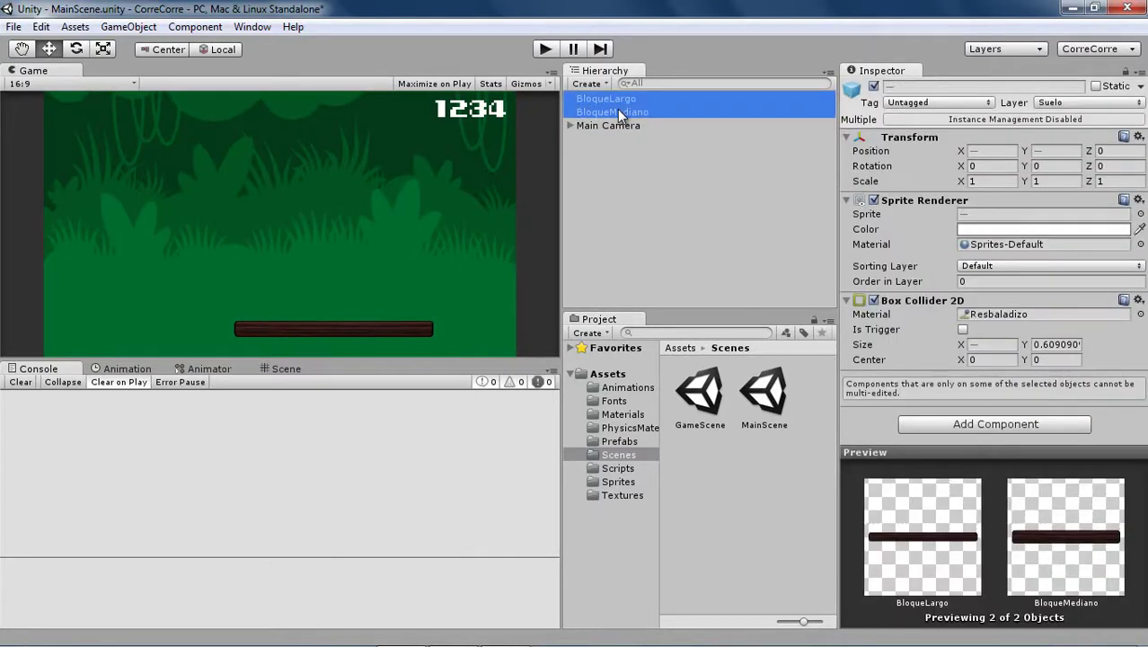
key("Delete")
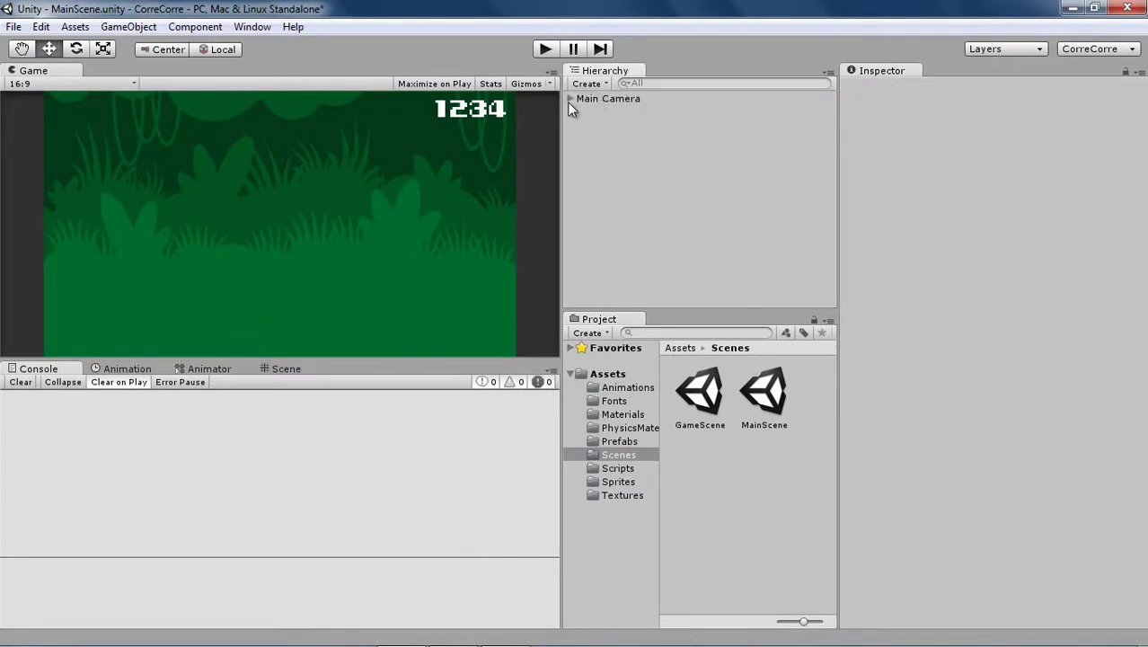
Step: Delete Main Camera's Destructor, GeneradorBloques, GeneradorItems and Marcador children, and move the Fondo objects to the root
left_click(569, 98)
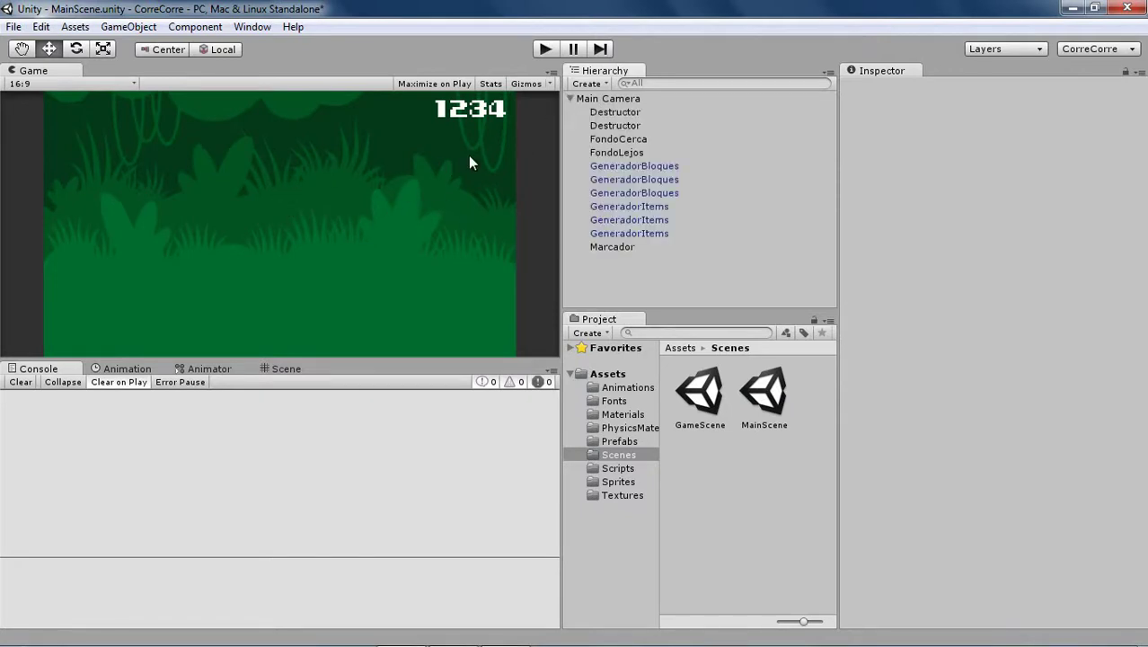
left_click(625, 112)
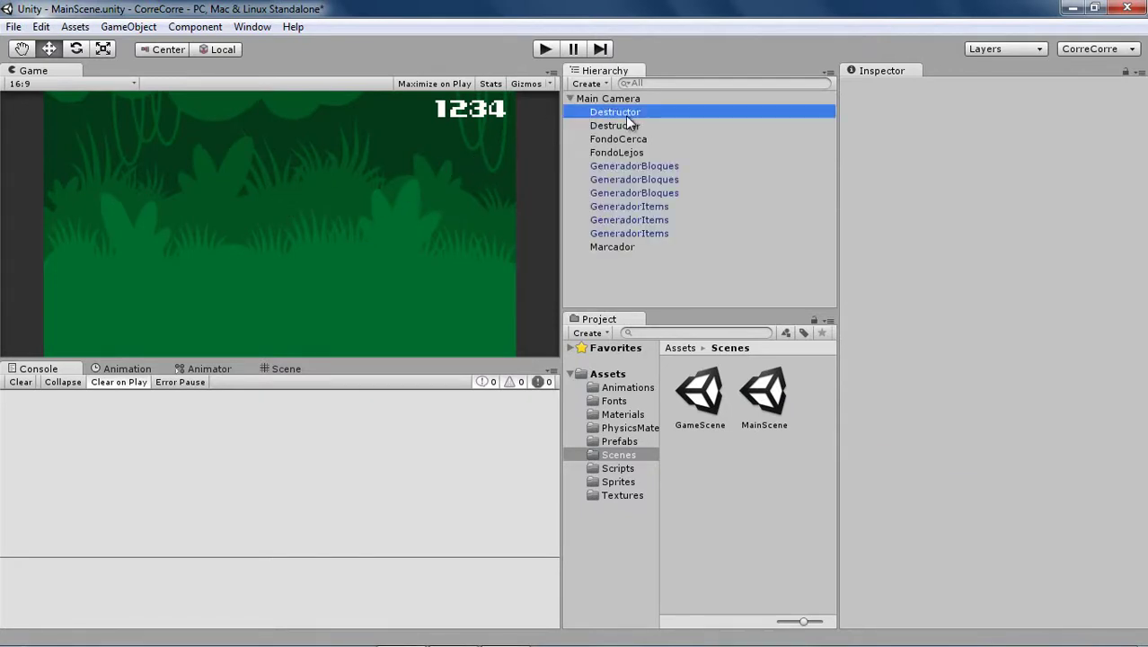
left_click(625, 126, "ctrl")
left_click(631, 165, "ctrl")
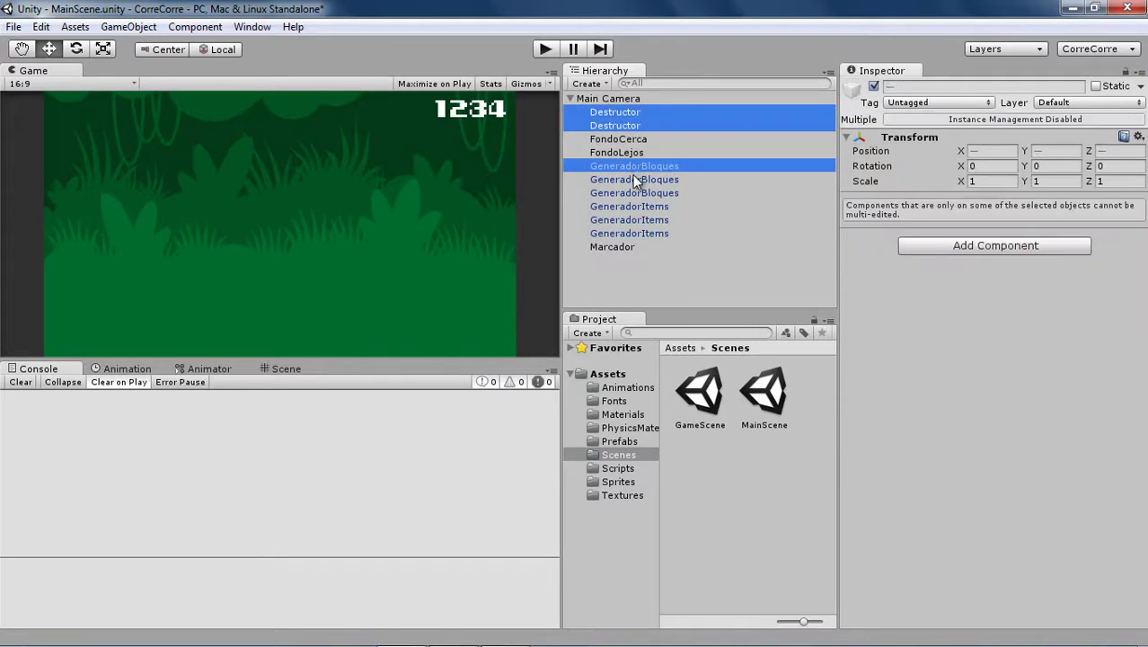
left_click(634, 179, "ctrl")
left_click(635, 192, "ctrl")
left_click(636, 206, "ctrl")
left_click(637, 220, "ctrl")
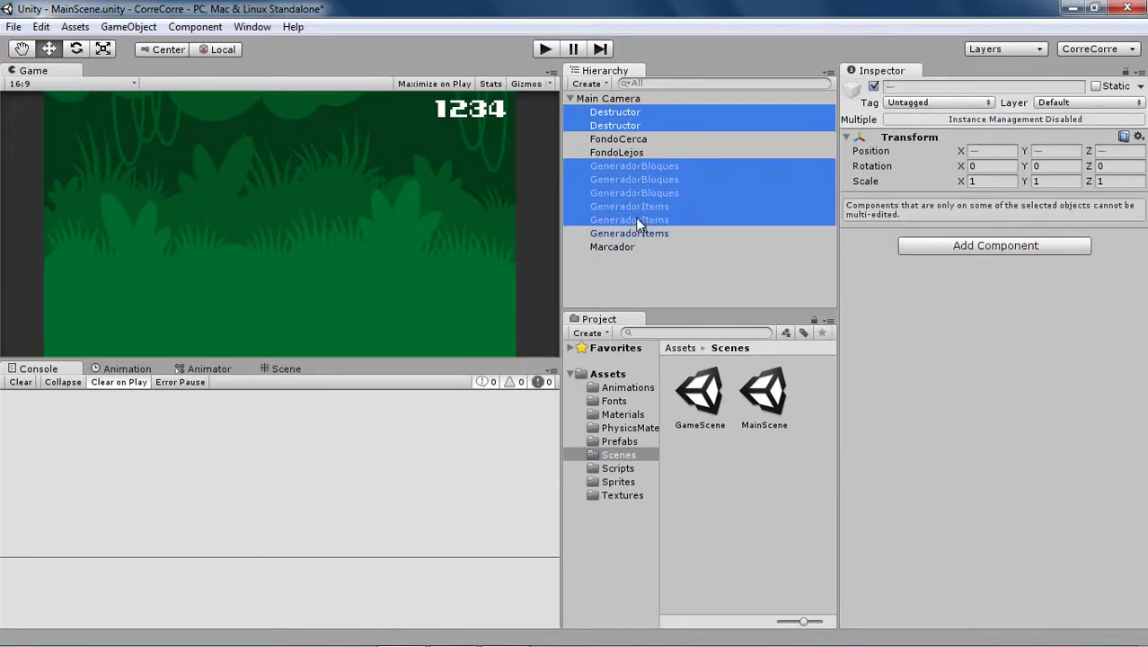
left_click(637, 234, "ctrl")
left_click(626, 251, "ctrl")
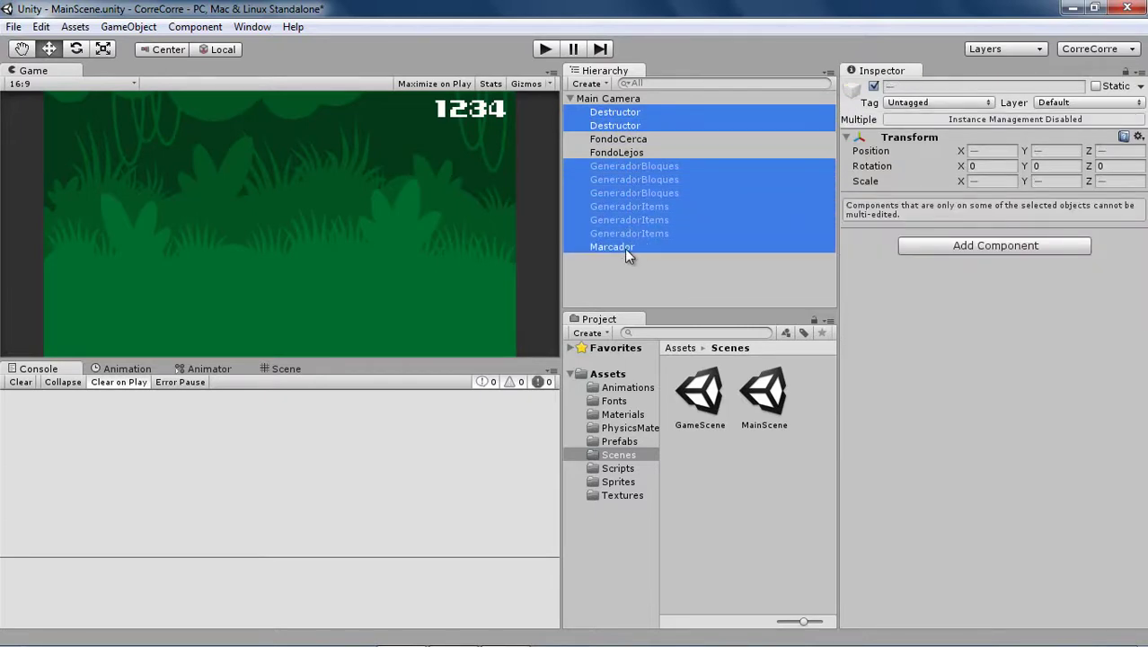
key("Delete")
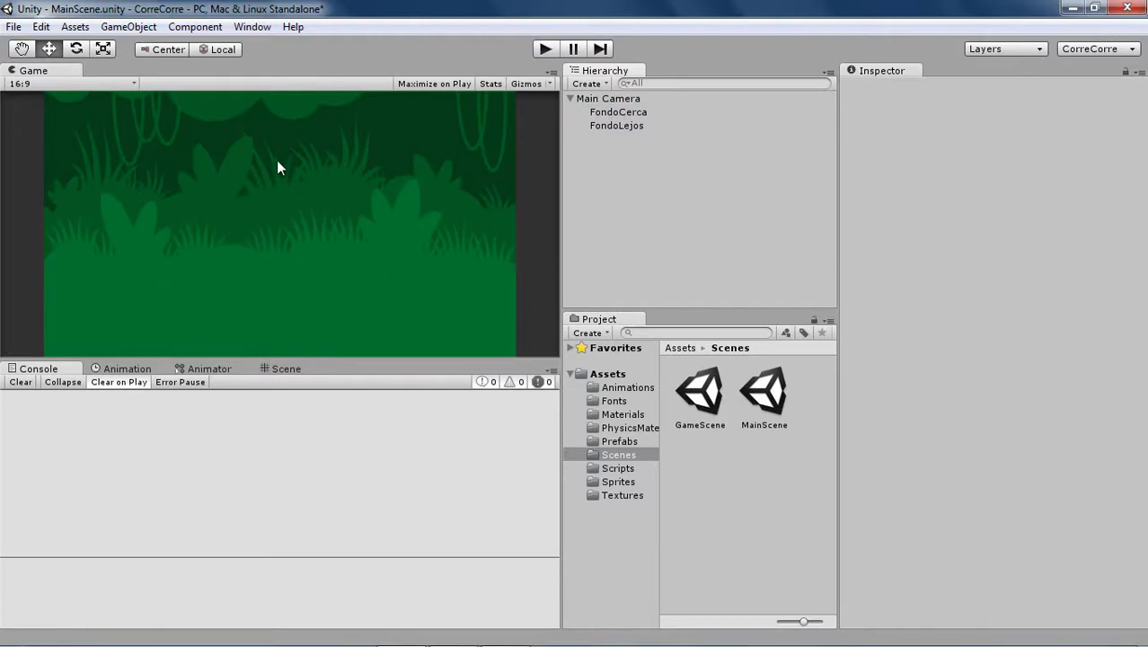
left_click_drag(617, 125, 604, 154)
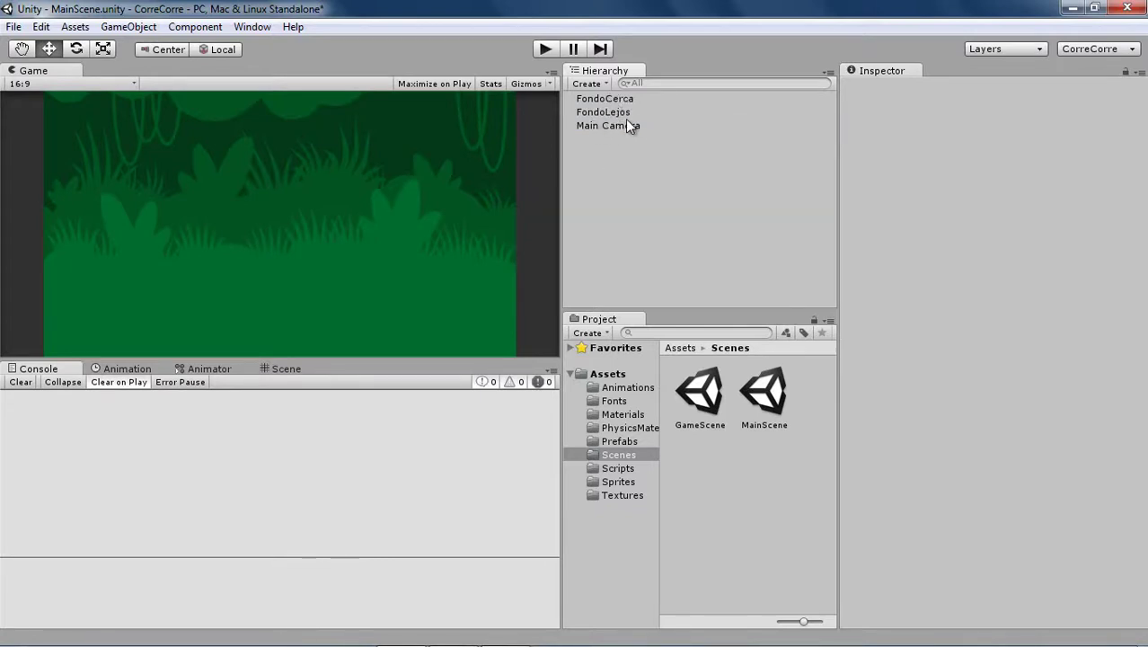
Step: Test-run the scene, then remove the Seguir Personaje and Puntuacion components from Main Camera
left_click(546, 50)
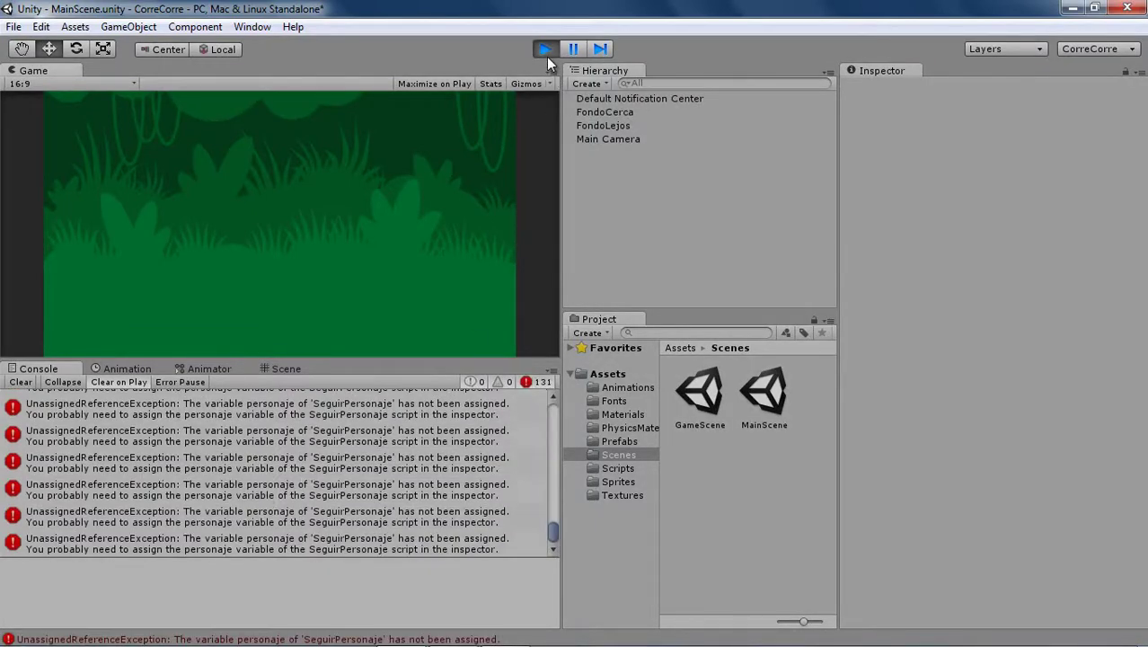
left_click(545, 54)
left_click(595, 125)
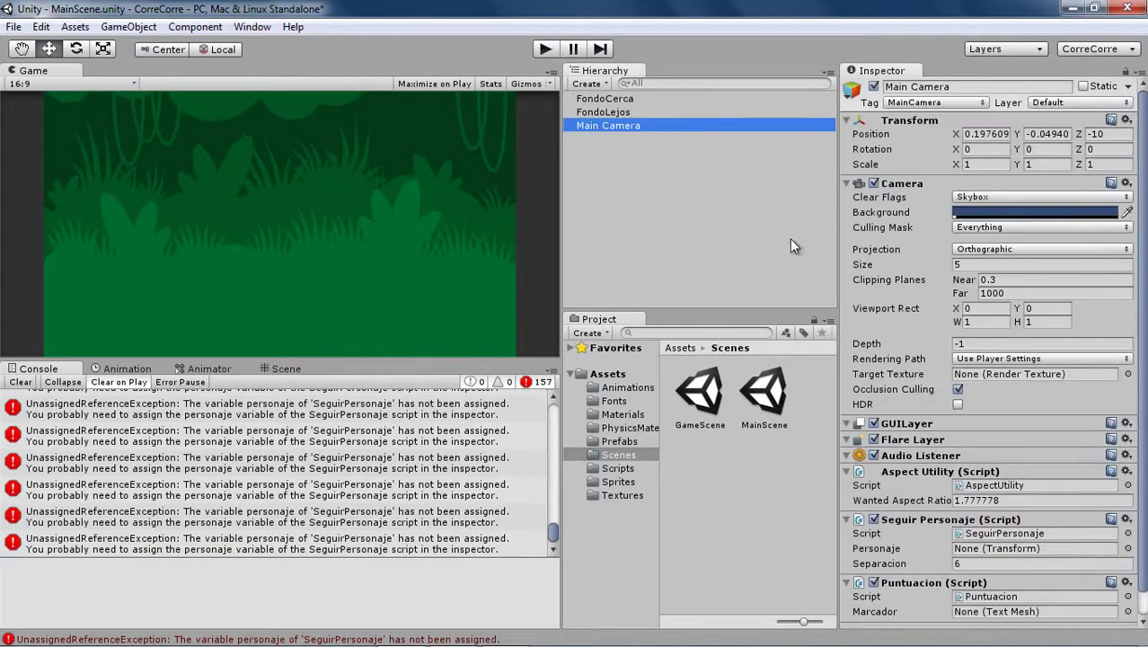
right_click(902, 520)
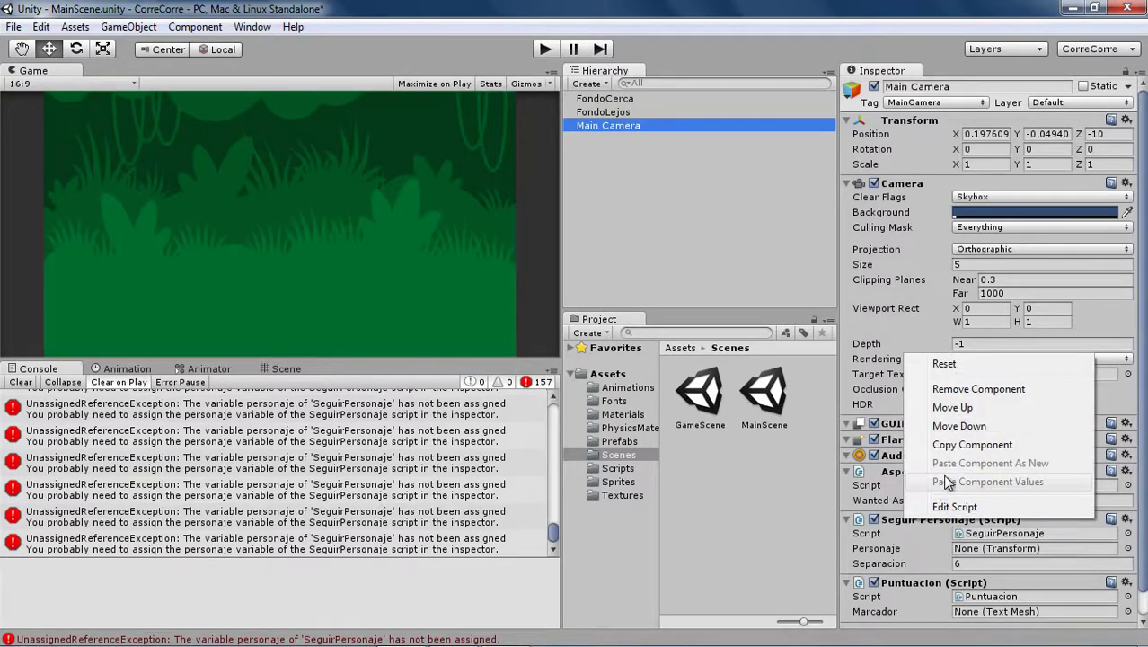
left_click(957, 395)
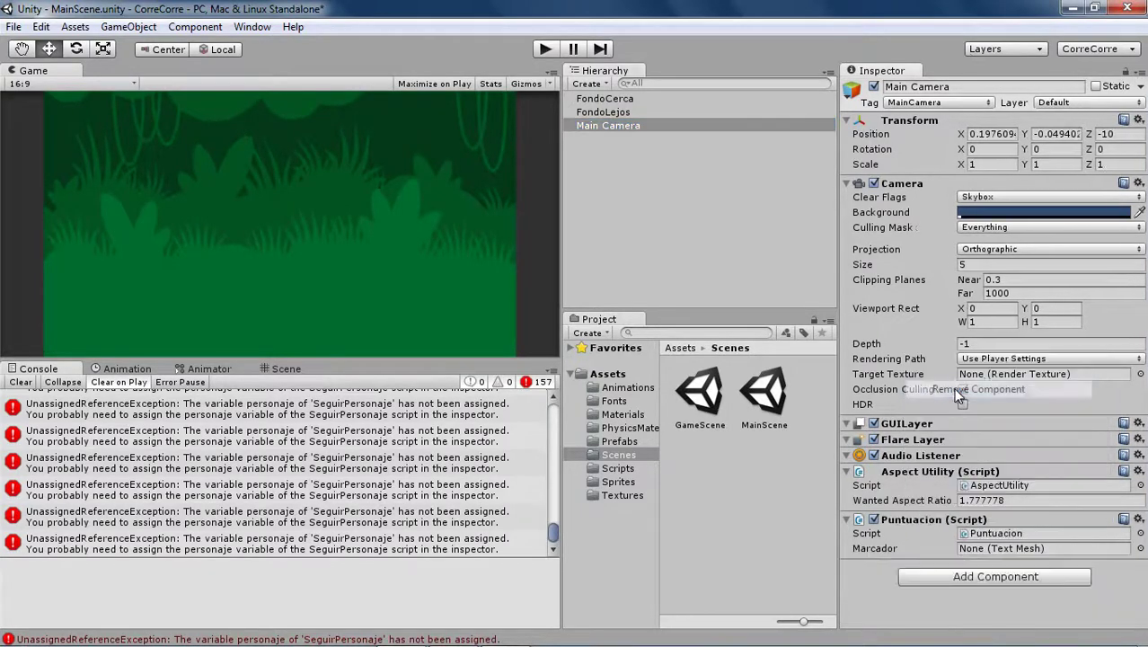
right_click(912, 520)
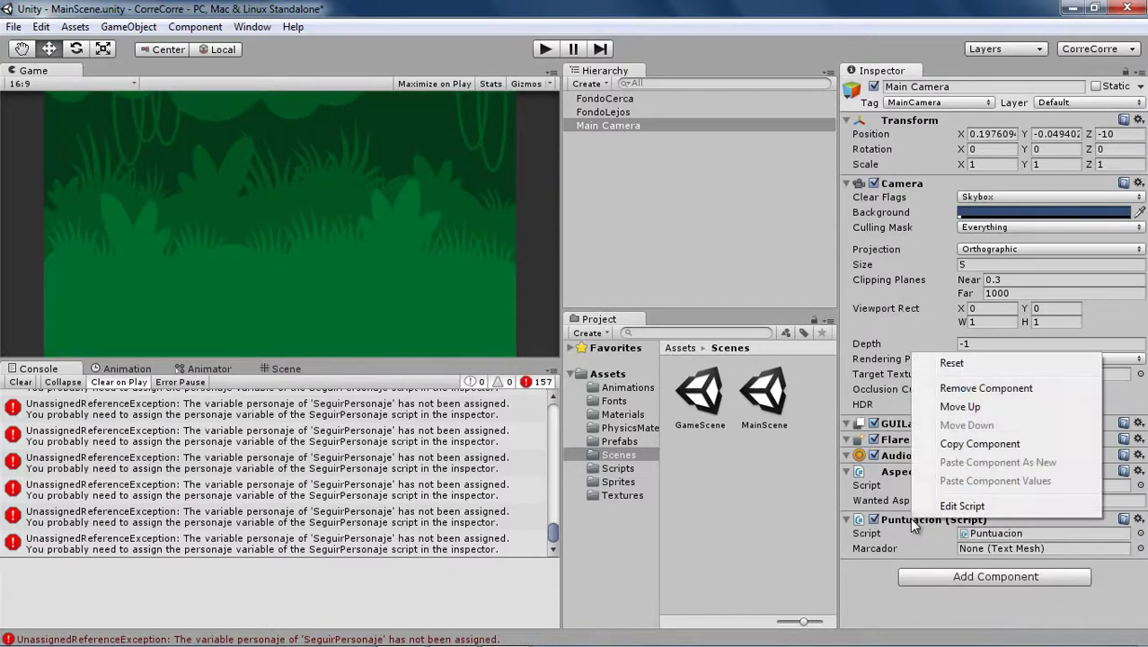
left_click(955, 391)
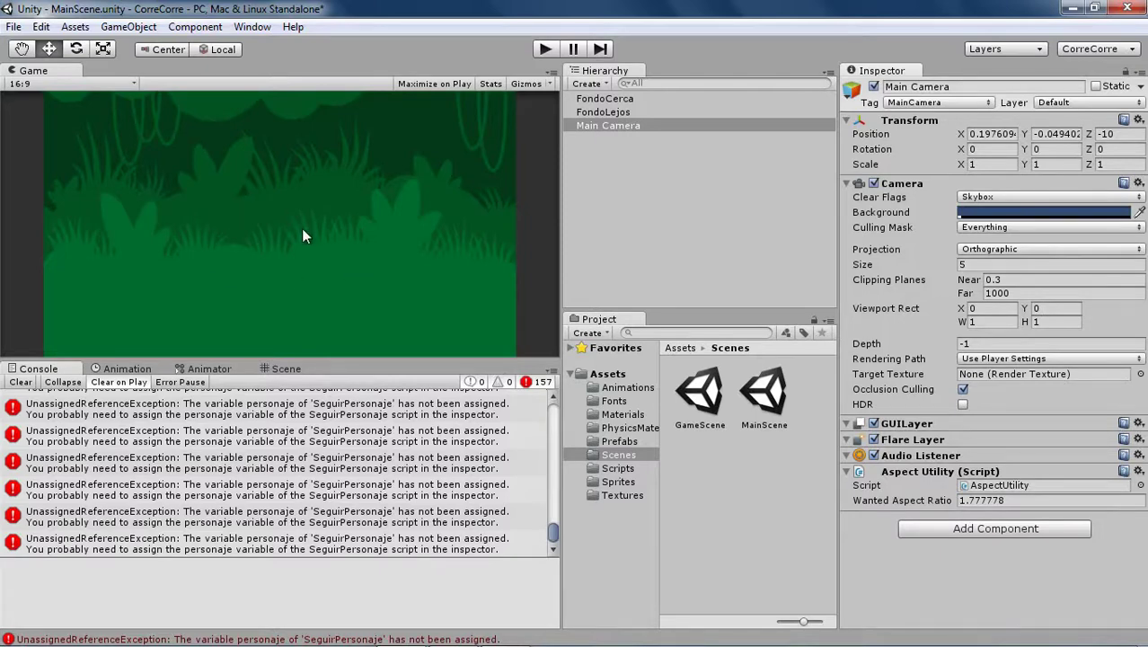
Step: Test-run MainScene again, then select the Scroll script in Assets > Scripts
left_click(542, 49)
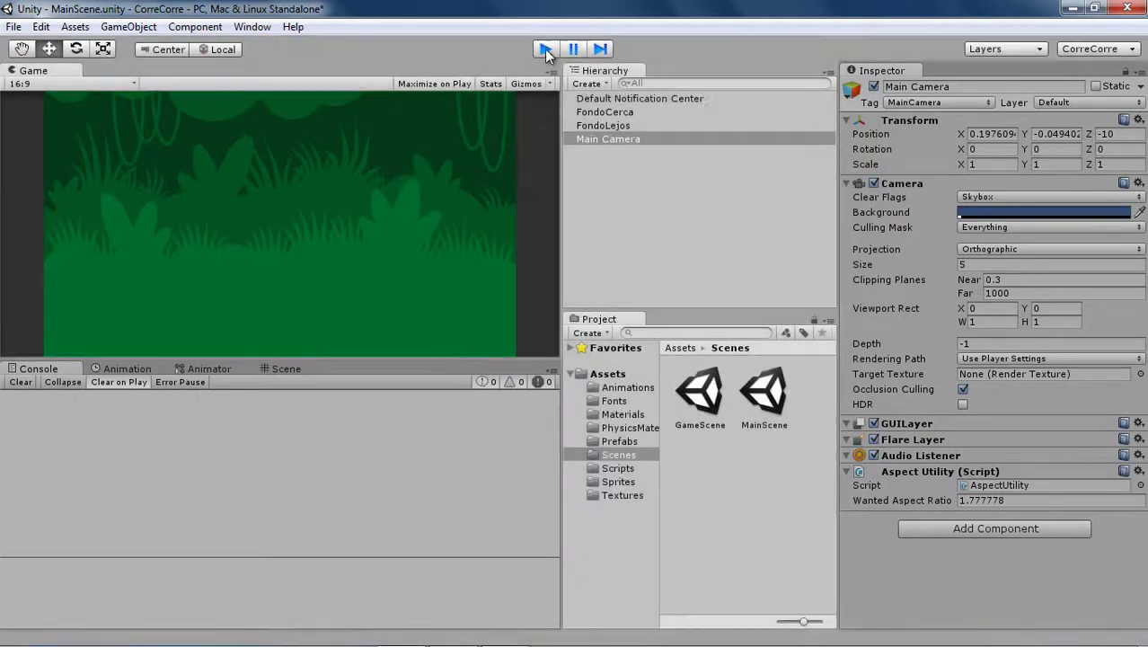
left_click(545, 48)
left_click(598, 101)
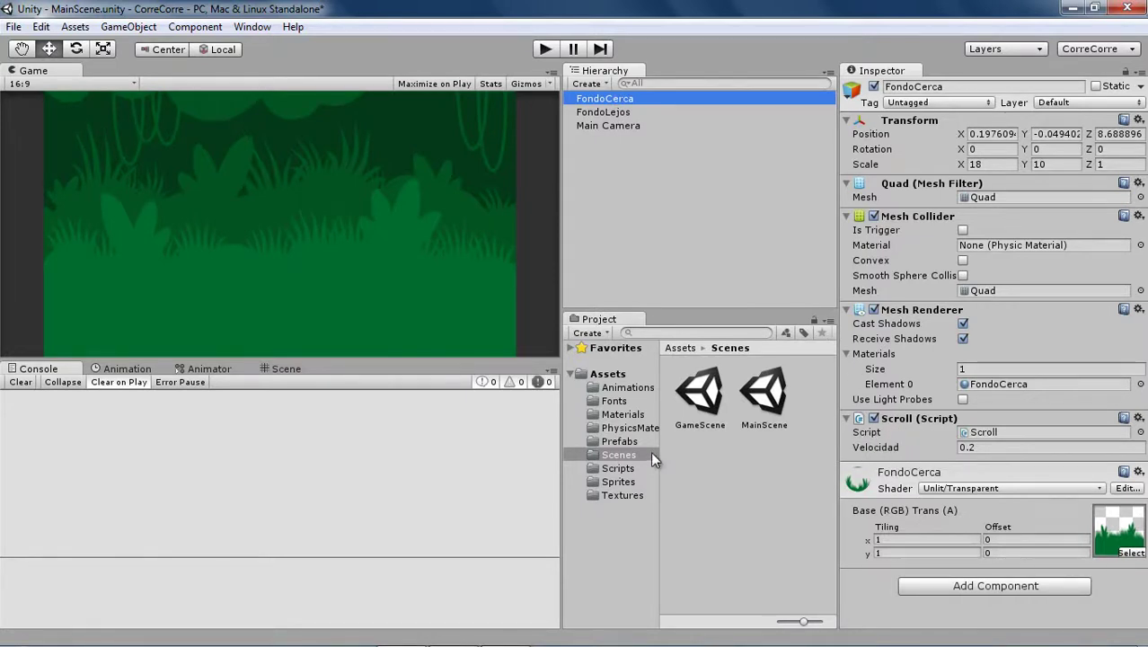
left_click(612, 466)
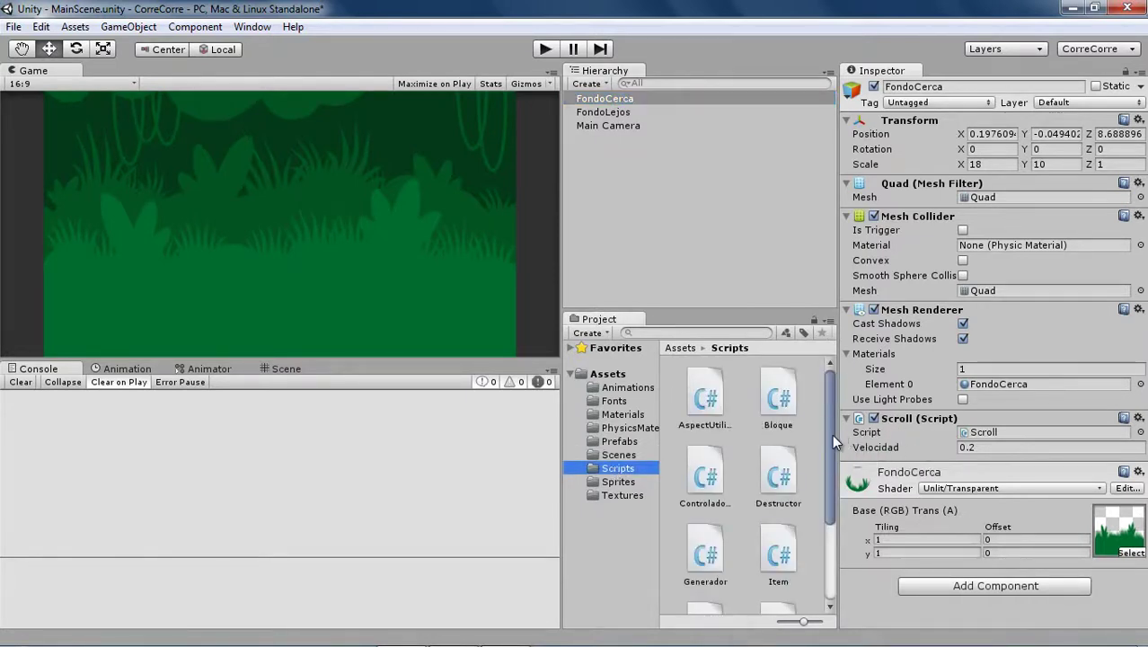
left_click_drag(826, 432, 804, 542)
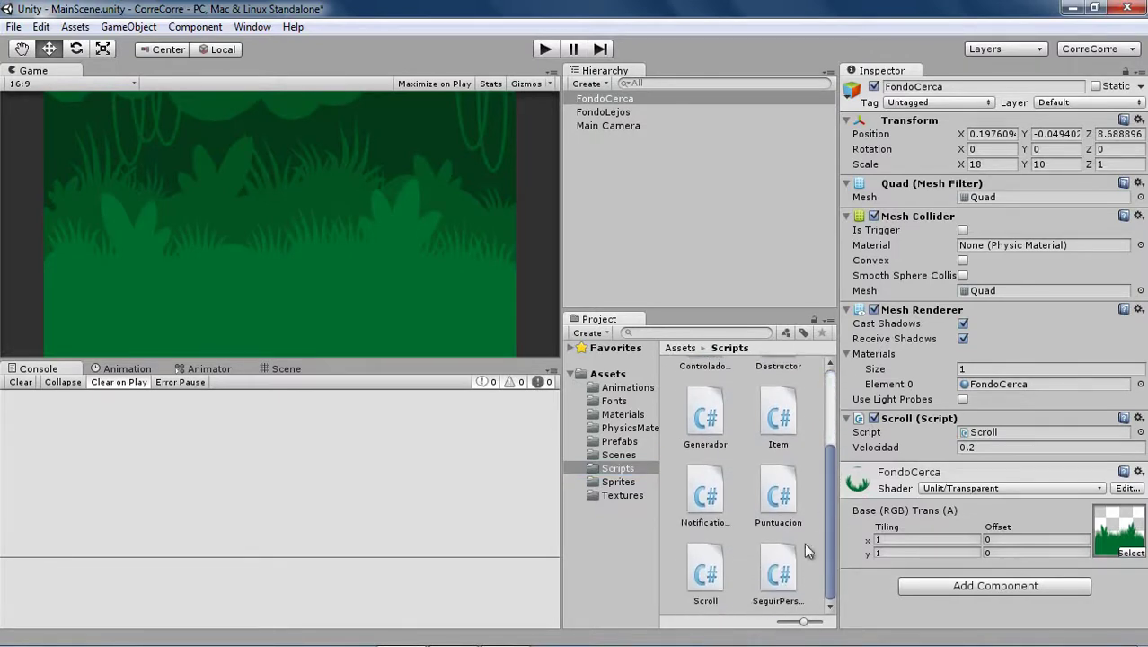
left_click(701, 574)
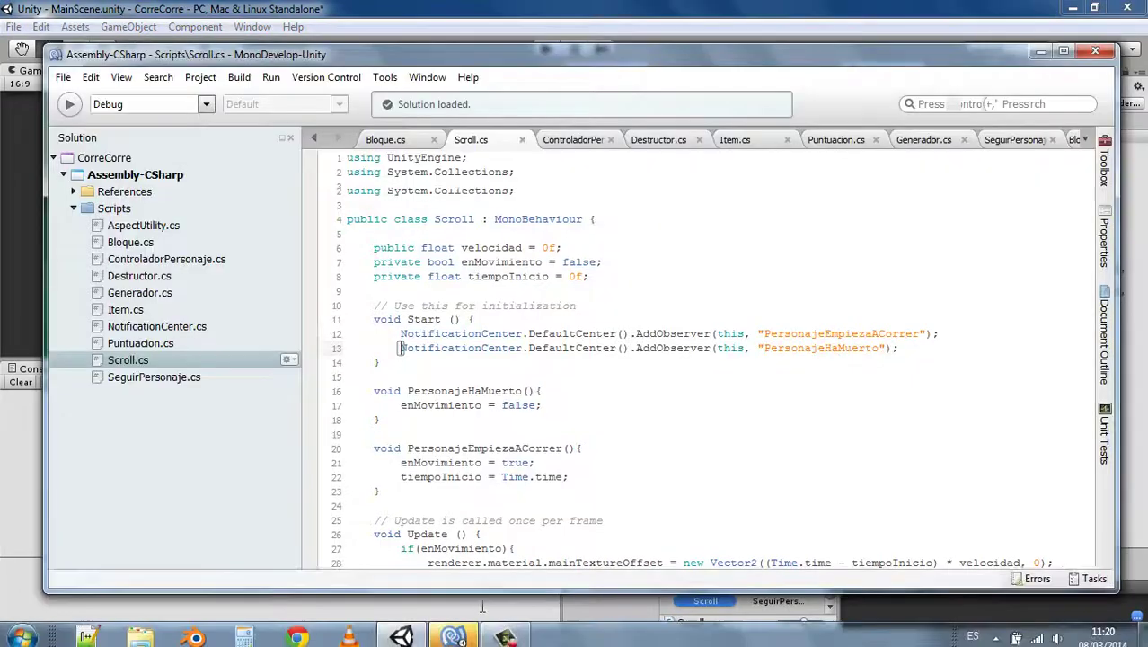
Step: Add the field 'public bool IniciarEnMovimiento = false;' to Scroll.cs and save
left_click(505, 320)
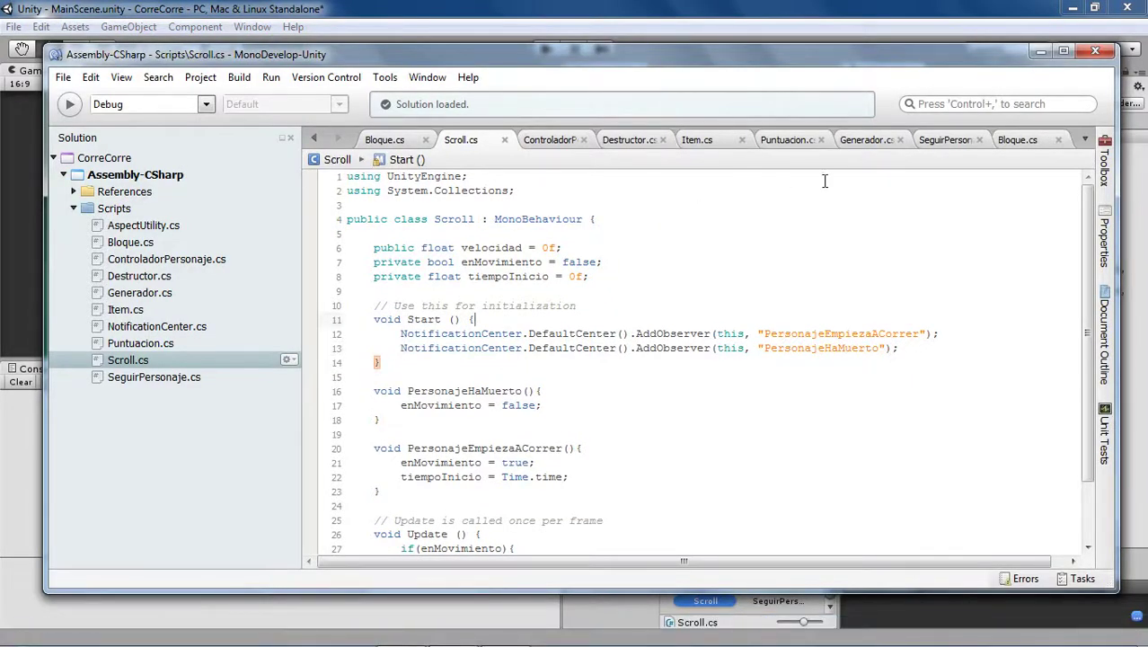
left_click(1062, 51)
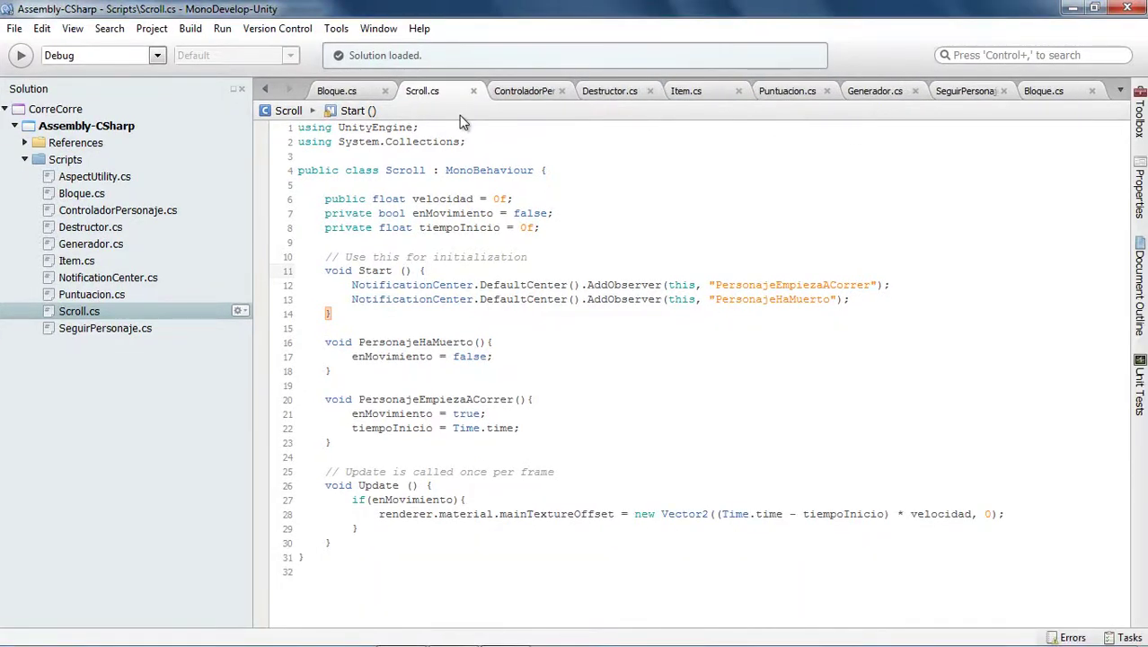
left_click(541, 185)
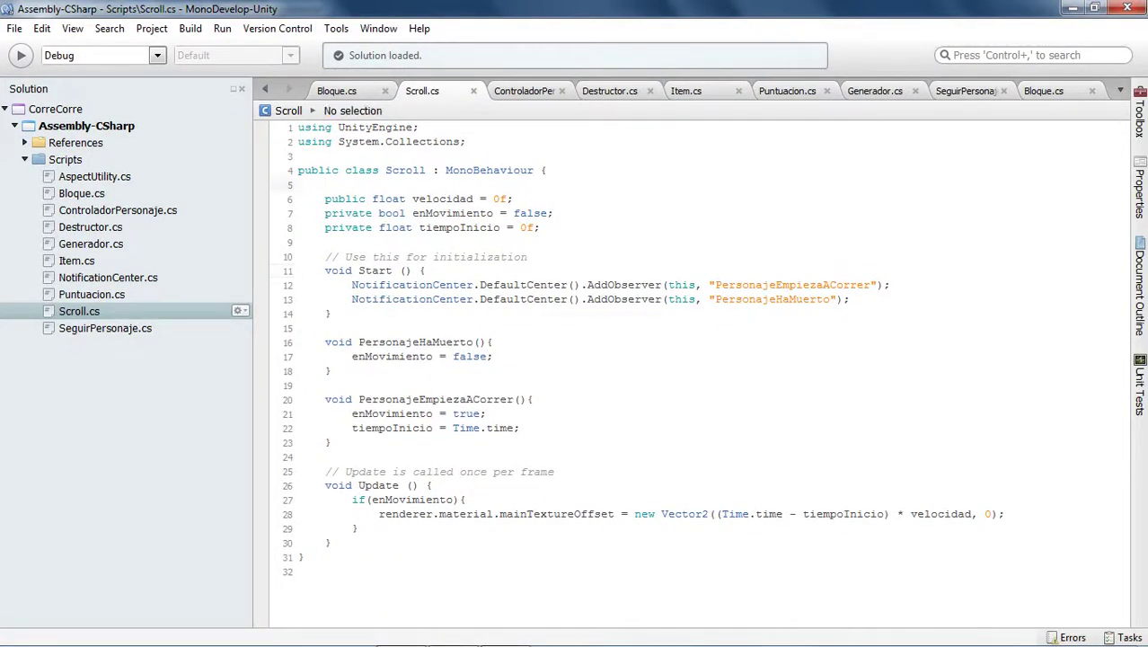
key("Return")
type("public ")
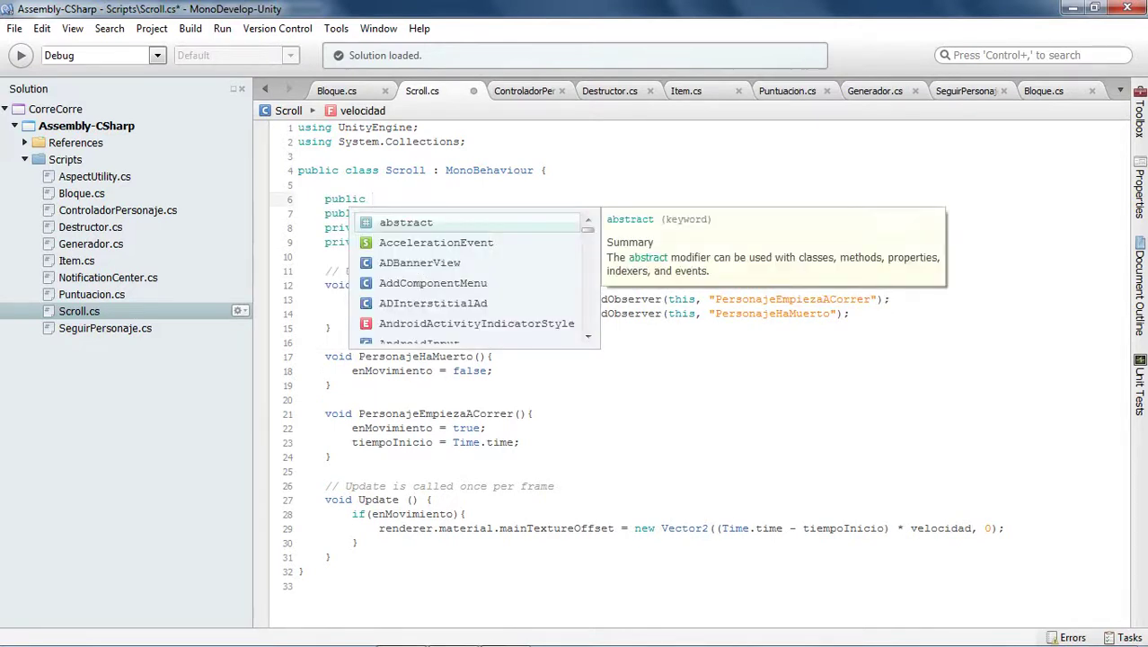
type("bool ")
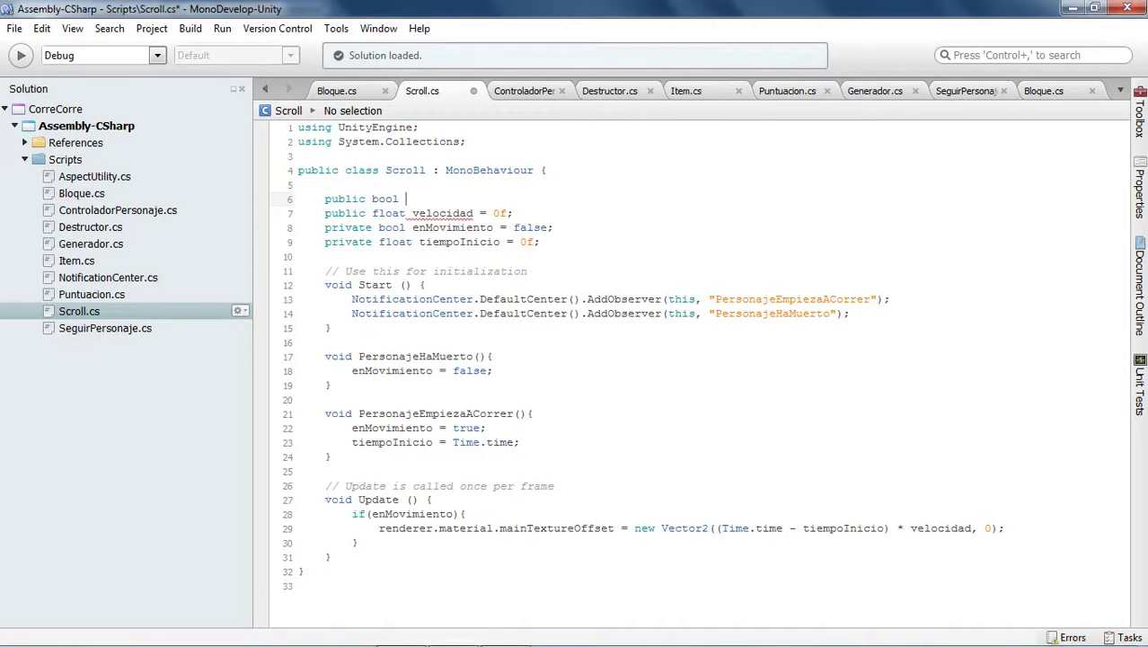
type("Ini")
type("ciarEnMovim")
type("iento = fa")
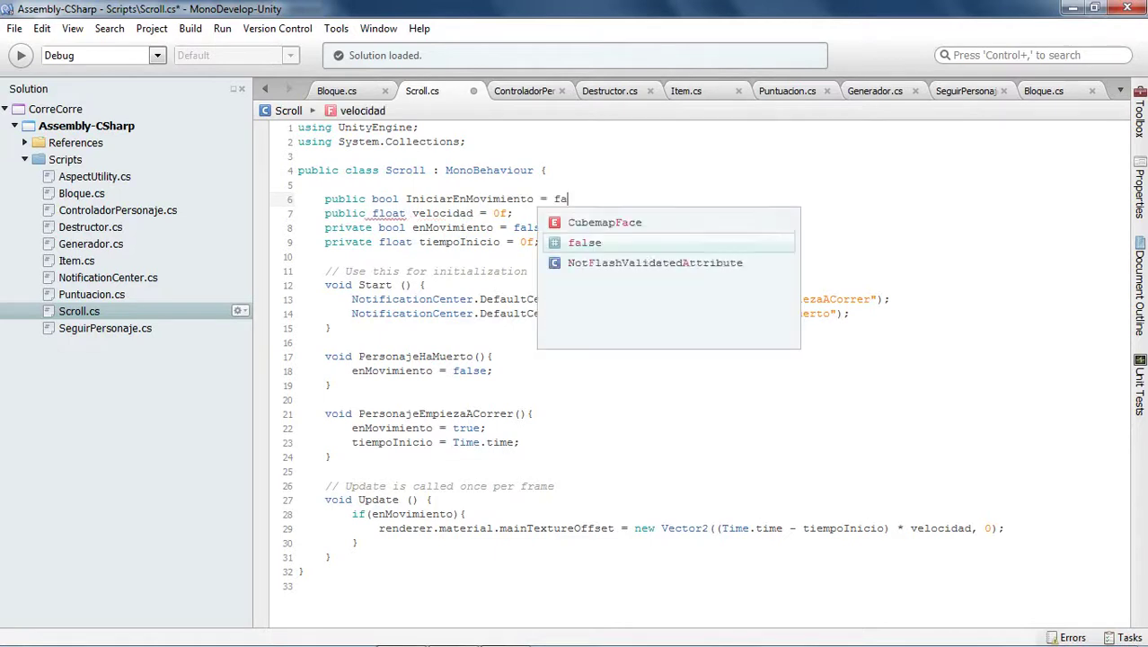
type("lse;")
key("ctrl+s")
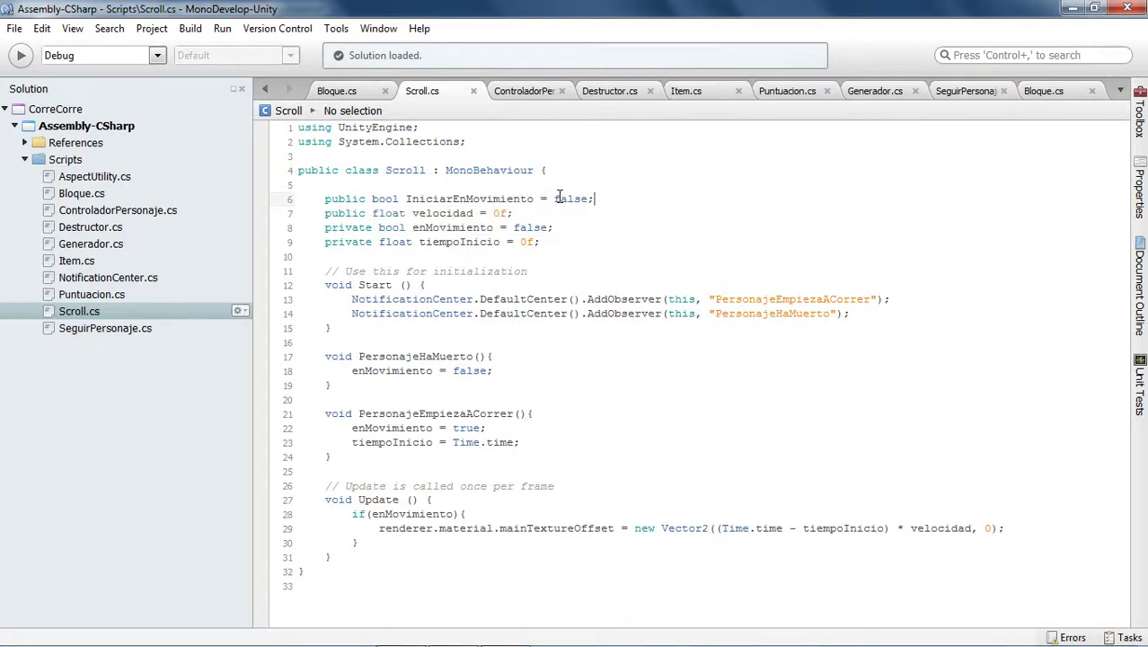
mouse_move(529, 301)
left_click(426, 198)
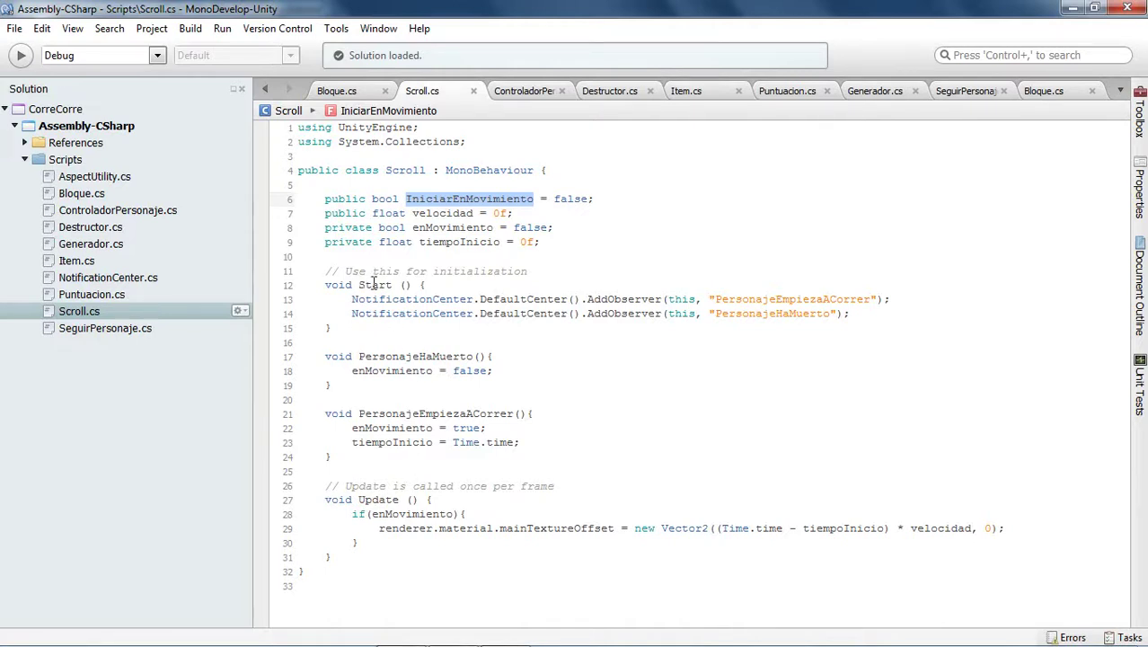
Step: Add 'if (IniciarEnMovimiento) { enMovimiento = true; }' at the end of Start and save
left_click(870, 312)
key("Return")
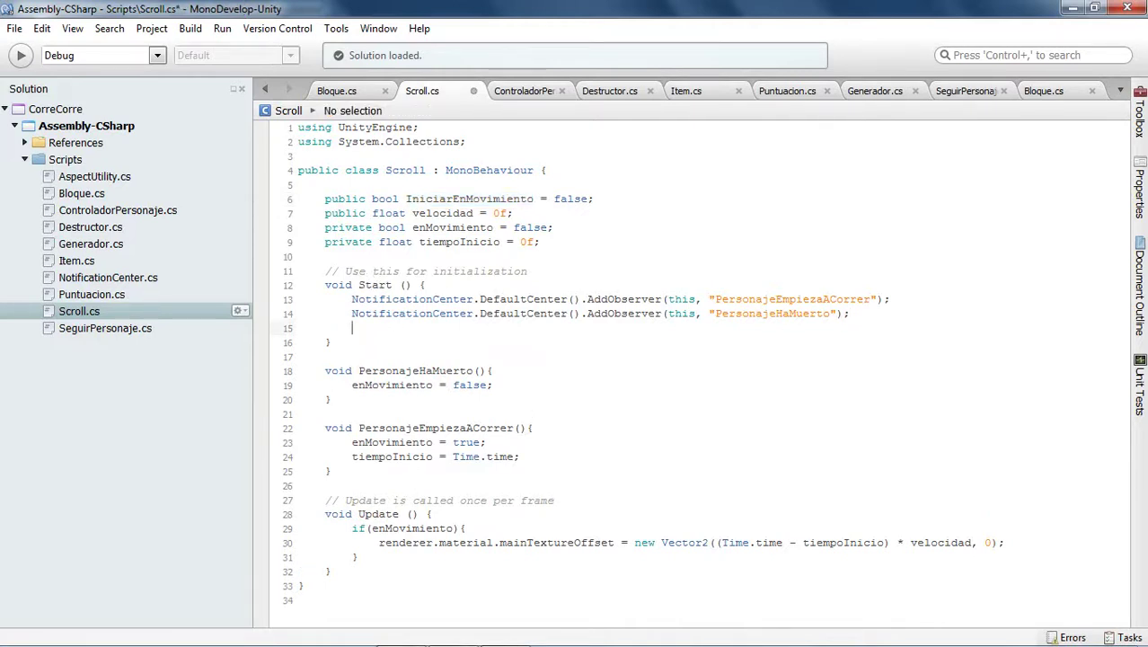
type("if(Inici")
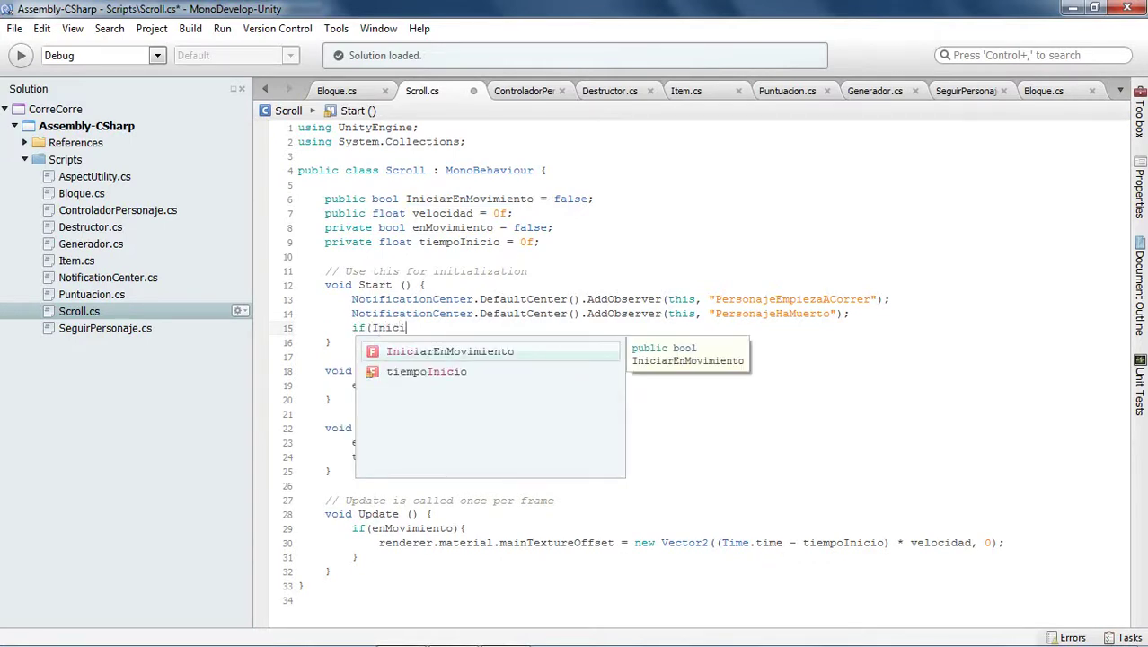
key("Return")
type(") {")
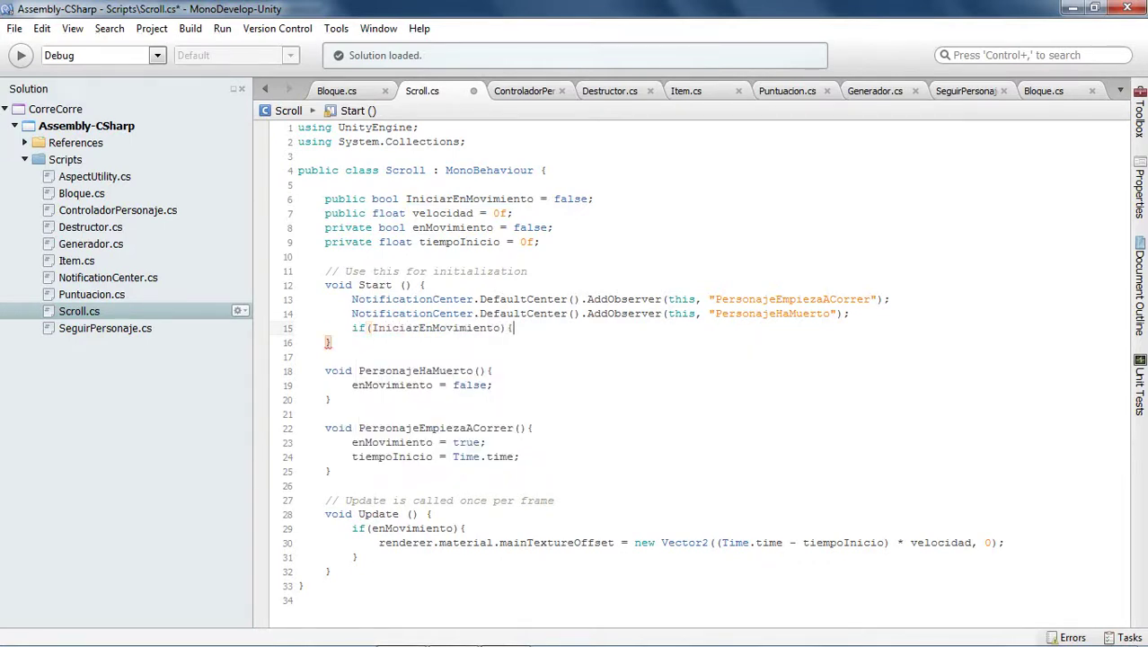
key("Return")
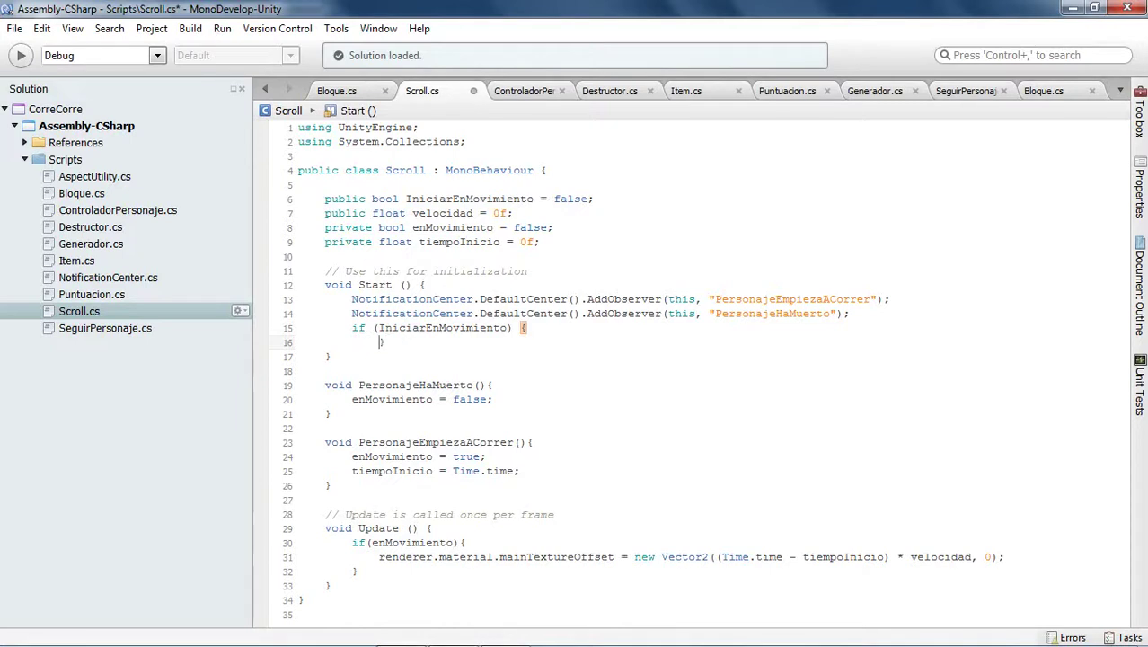
key("BackSpace")
key("BackSpace")
left_click(528, 328)
key("Return")
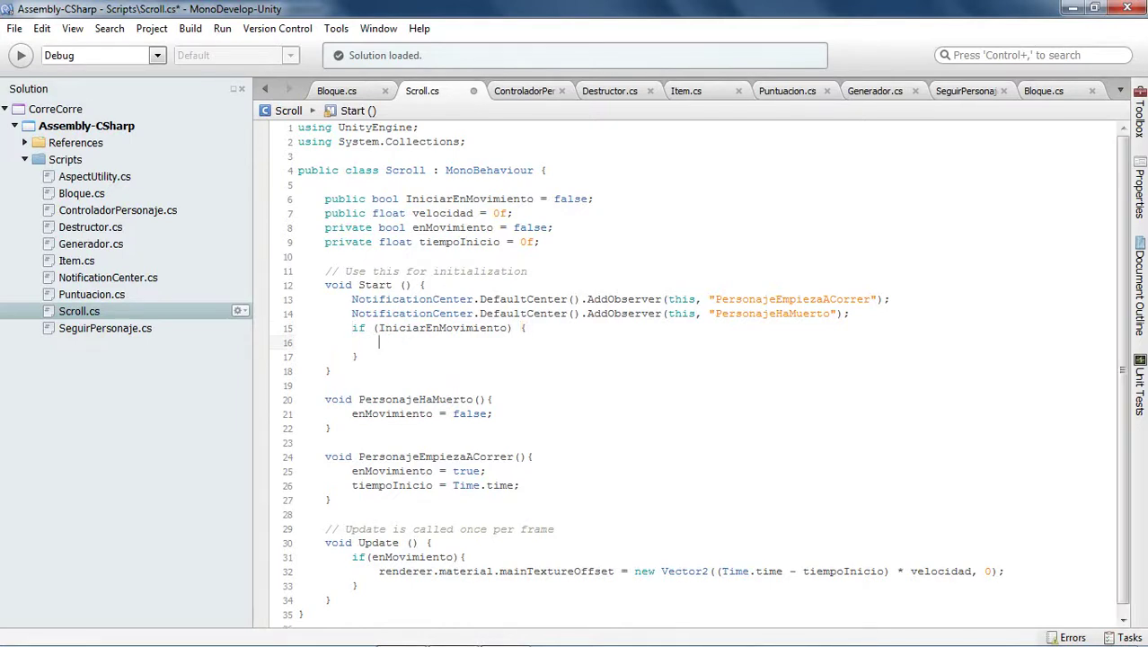
type("enMo")
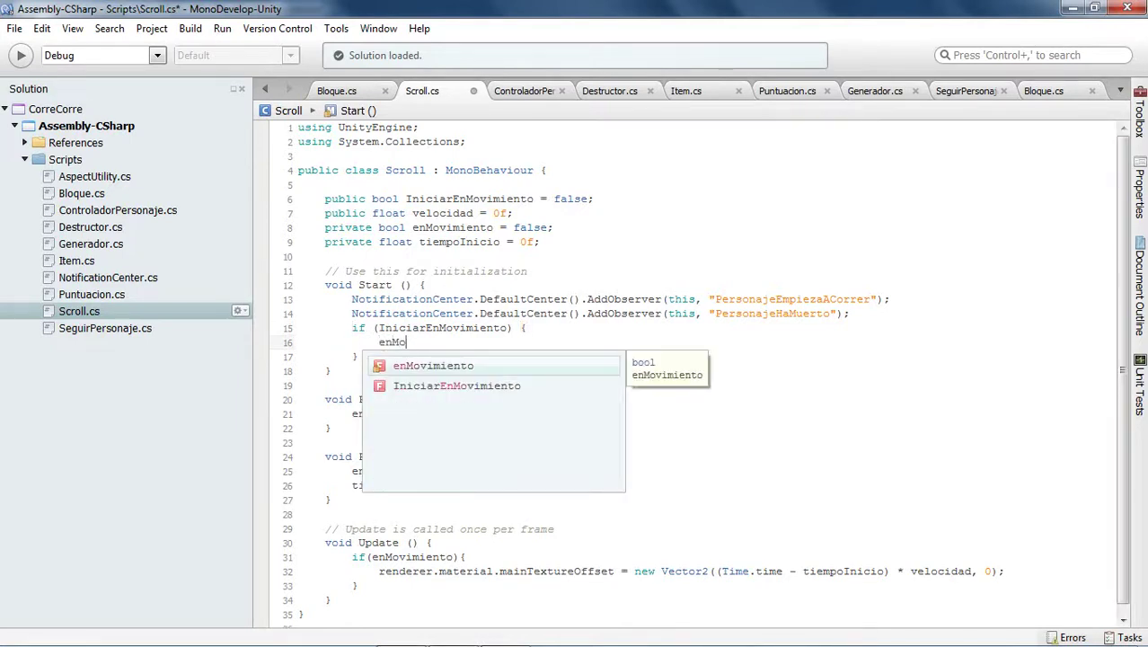
type("vimiento =")
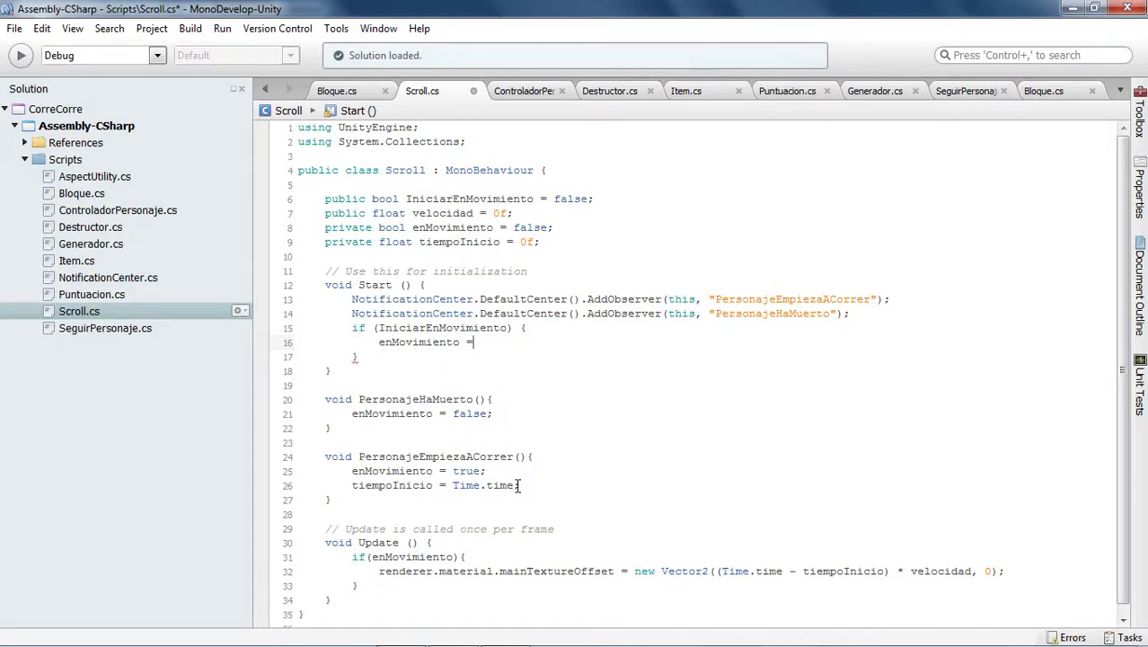
type(" true;")
key("ctrl+s")
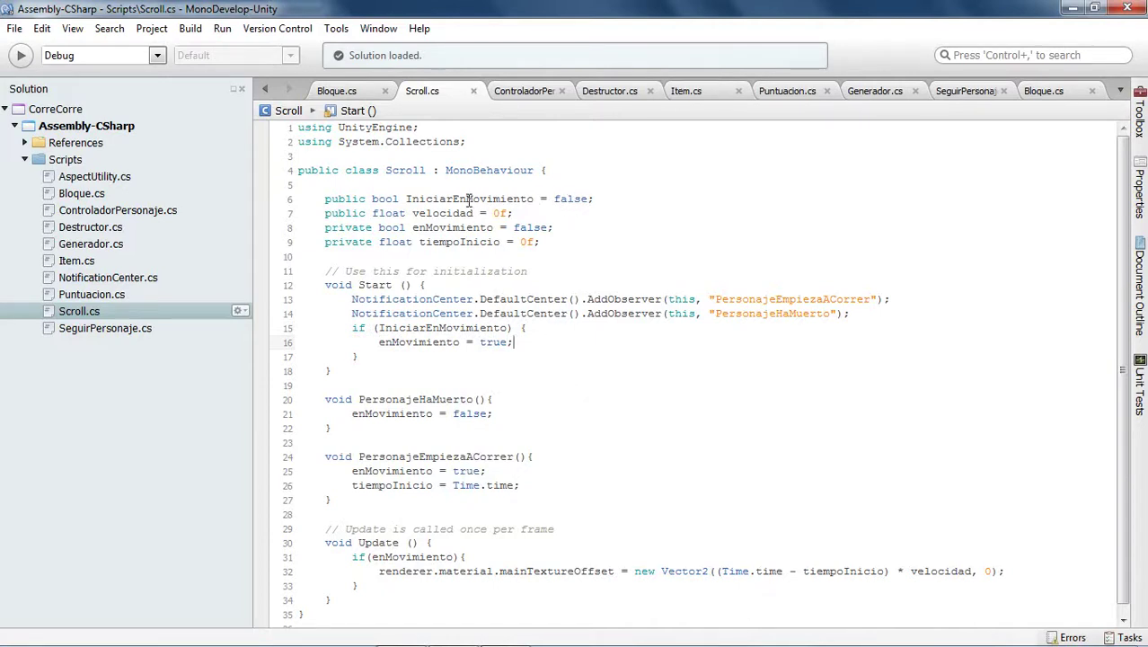
Step: Review the flag's false default, the new if block and PersonajeEmpiezaACorrer, then return to Unity
double_click(577, 199)
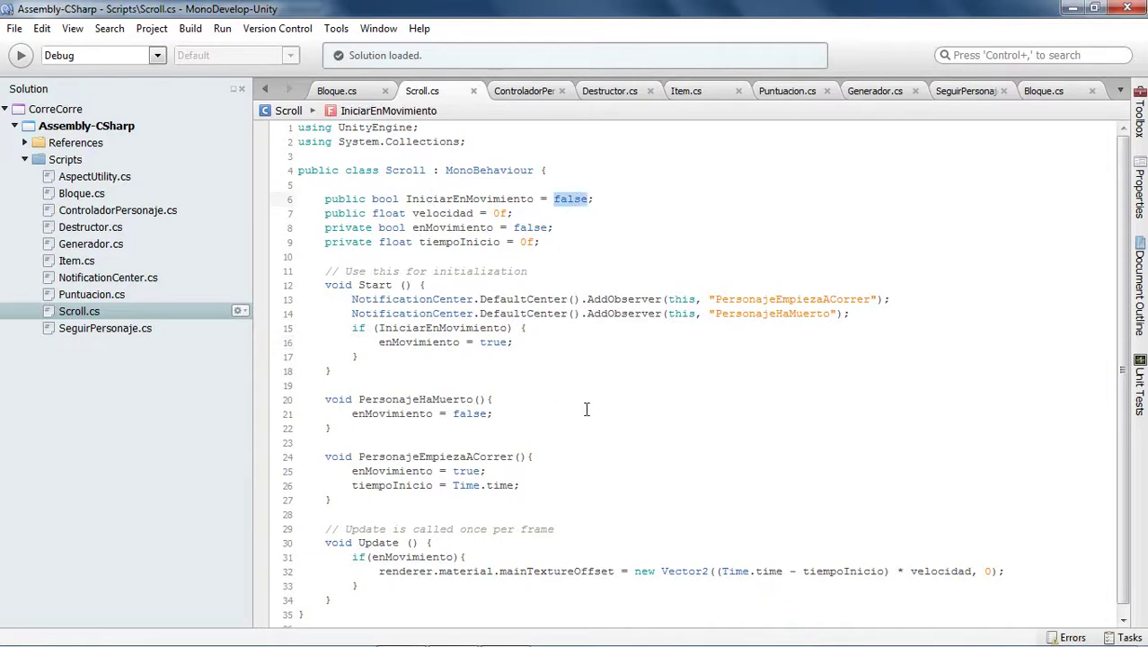
left_click_drag(350, 328, 376, 353)
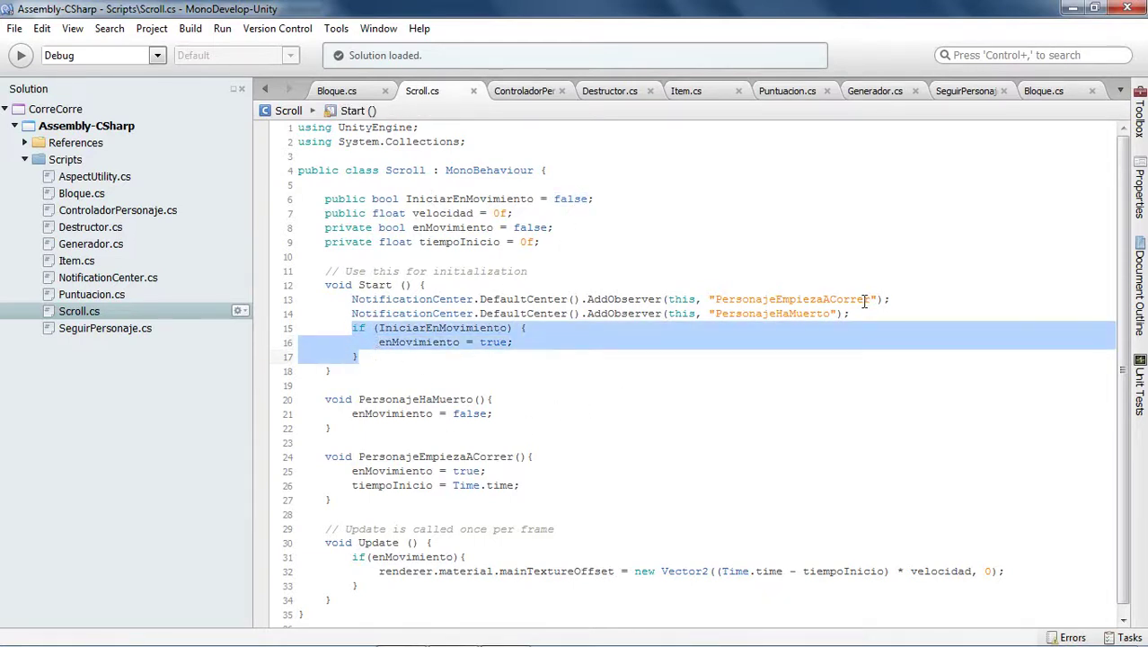
double_click(716, 301)
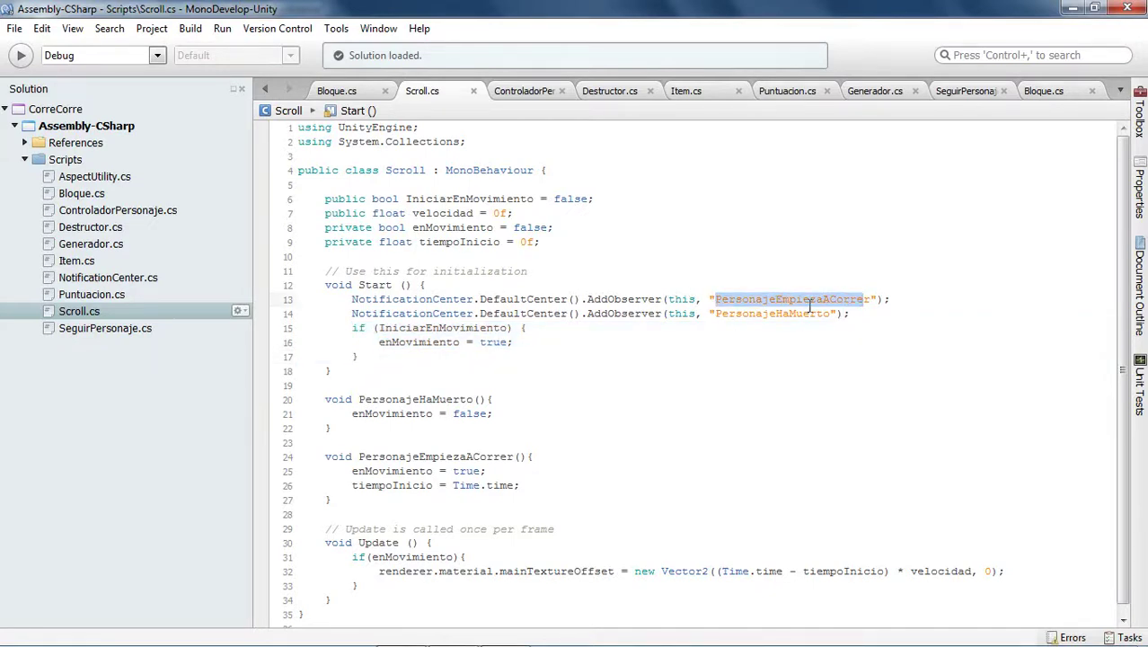
key("alt+Tab")
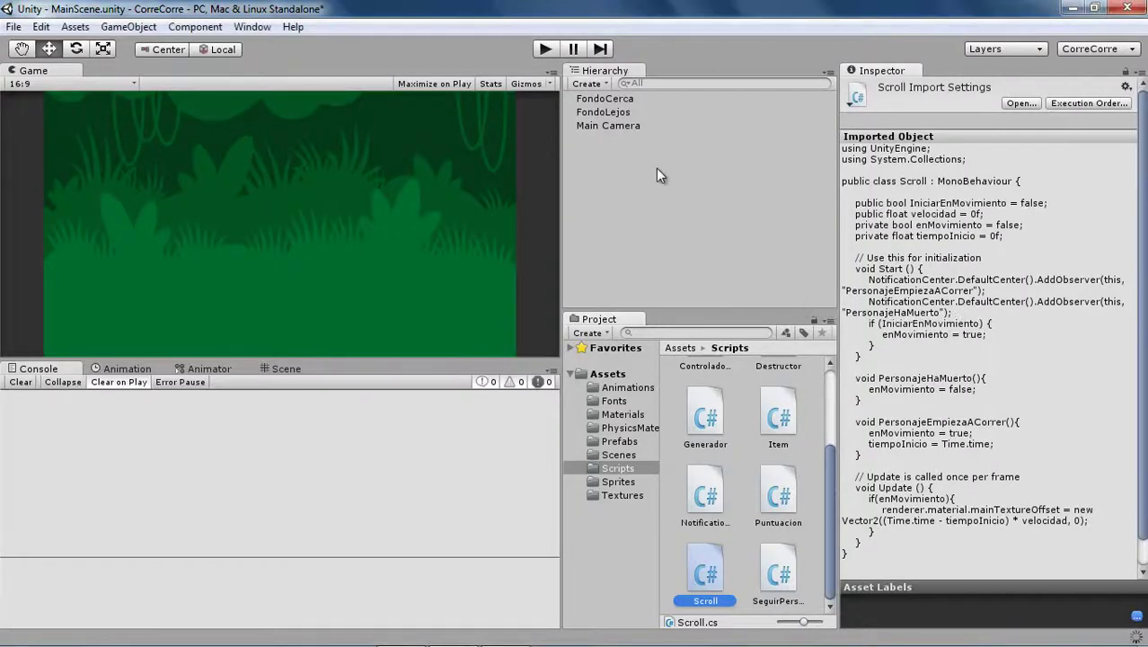
Step: Tick Iniciar En Movimiento on the FondoLejos and FondoCerca Scroll components and test-run the scrolling
left_click(608, 114)
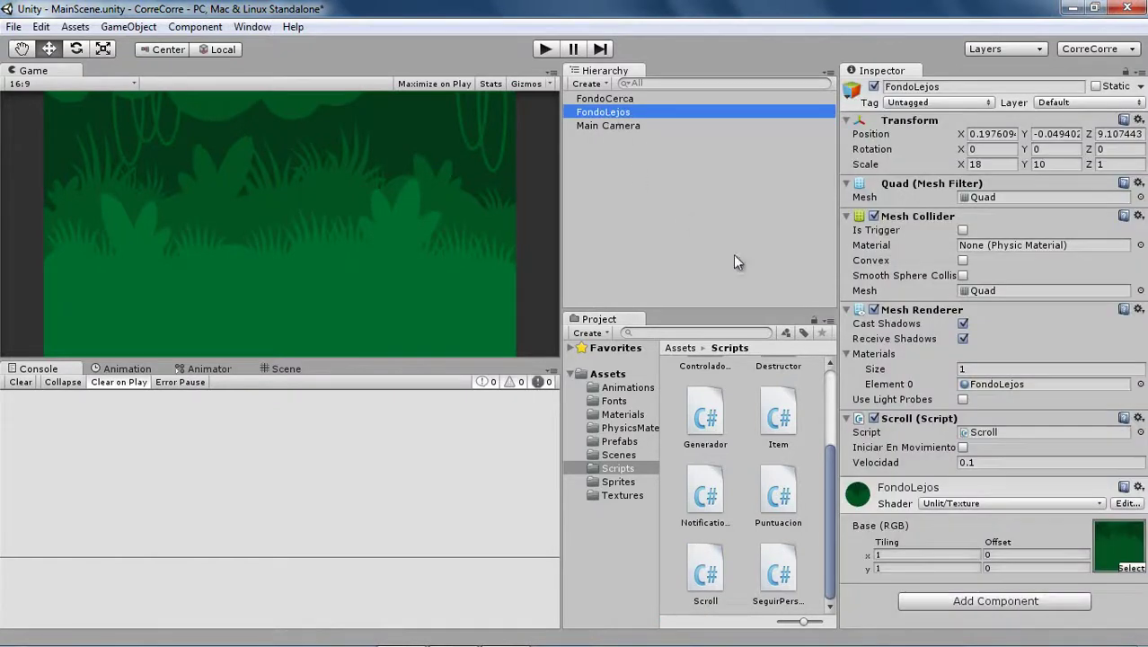
left_click(962, 449)
left_click(638, 101)
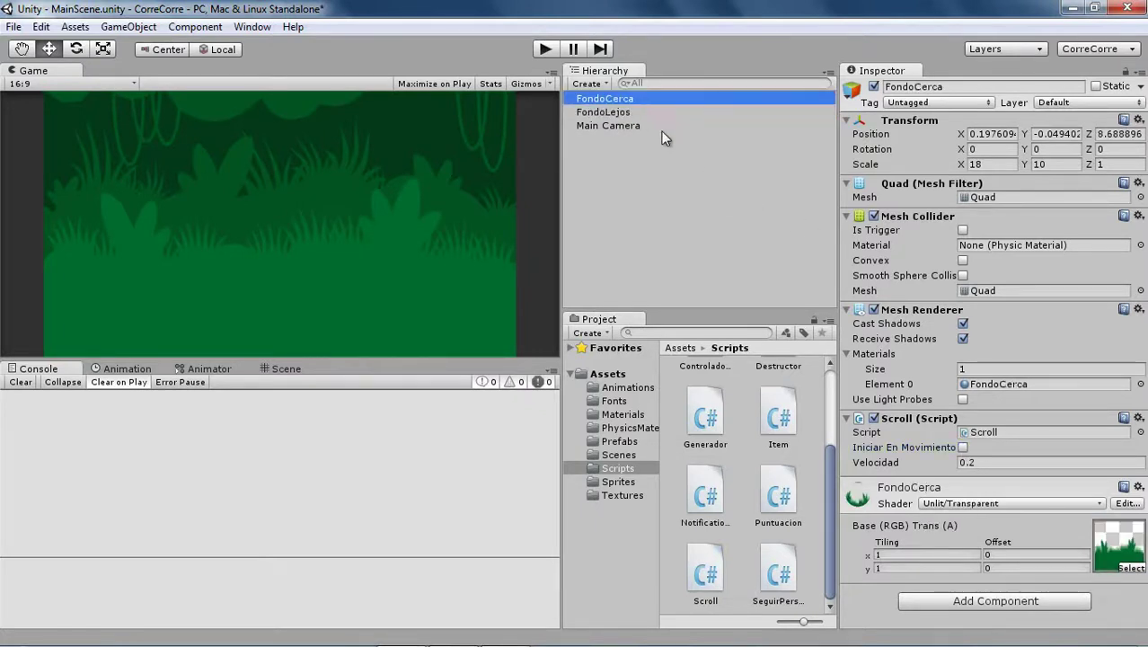
left_click(962, 445)
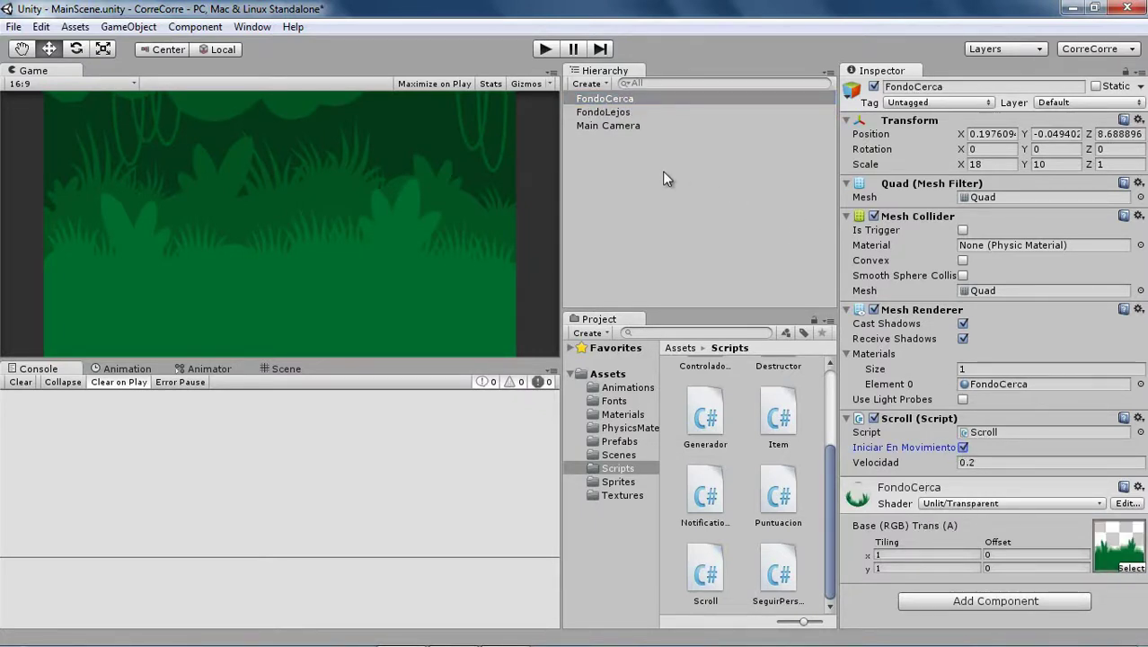
left_click(545, 51)
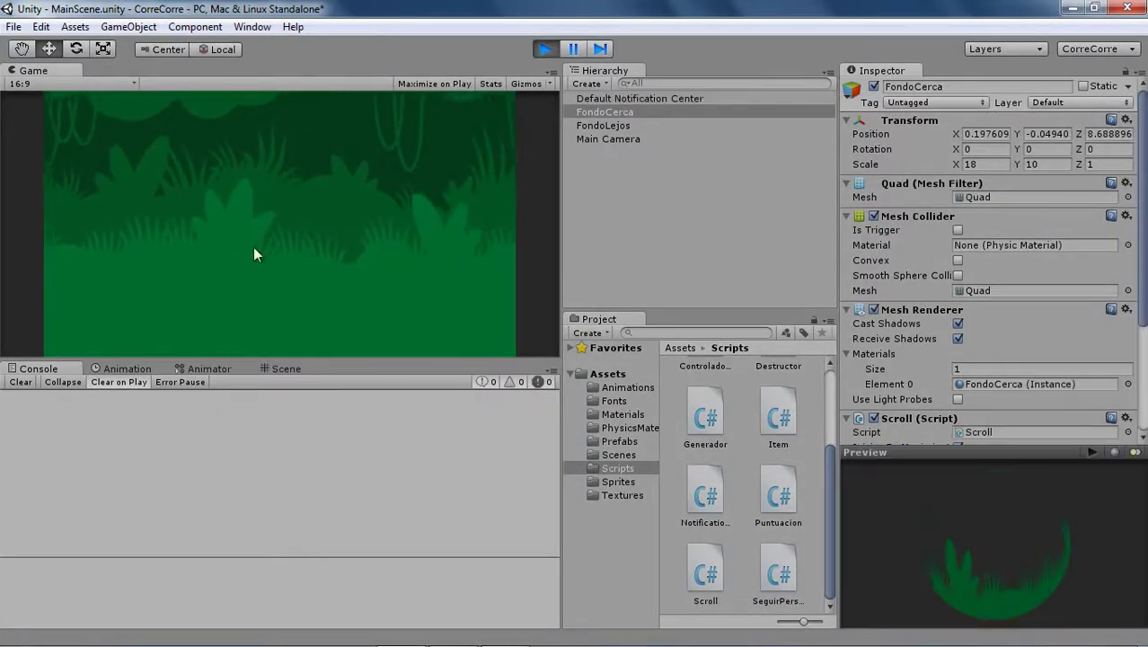
left_click(541, 49)
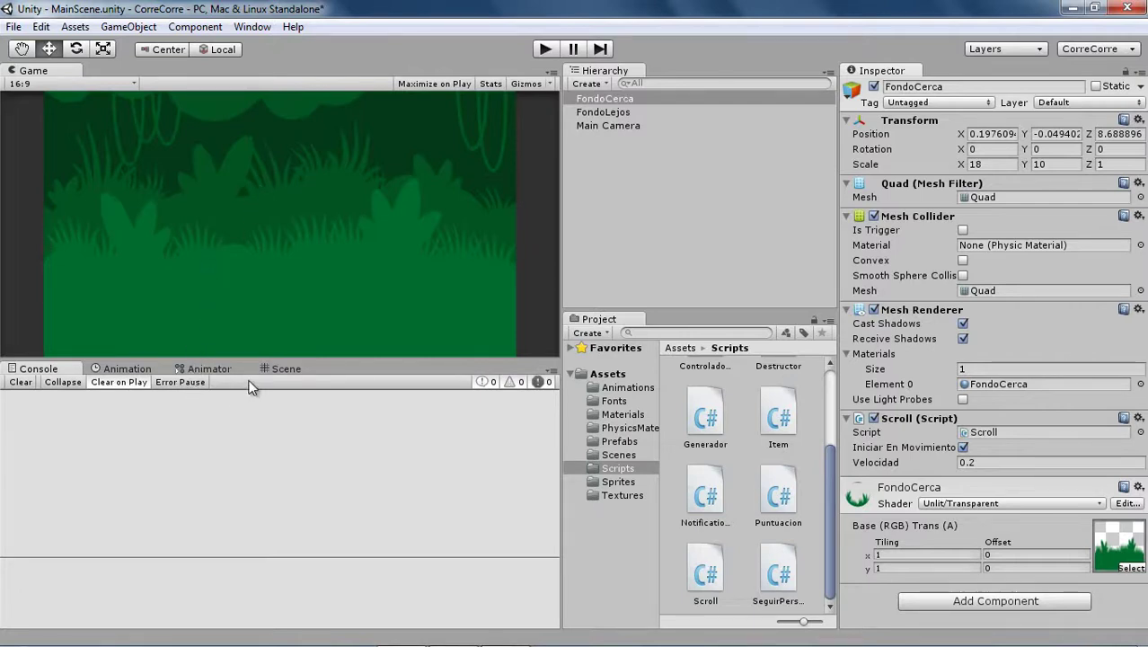
Step: Show a taller Scene view in the lower panel, framed on the background
left_click(281, 368)
mouse_move(277, 360)
left_mouse_down()
mouse_move(277, 308)
mouse_move(272, 372)
left_mouse_up()
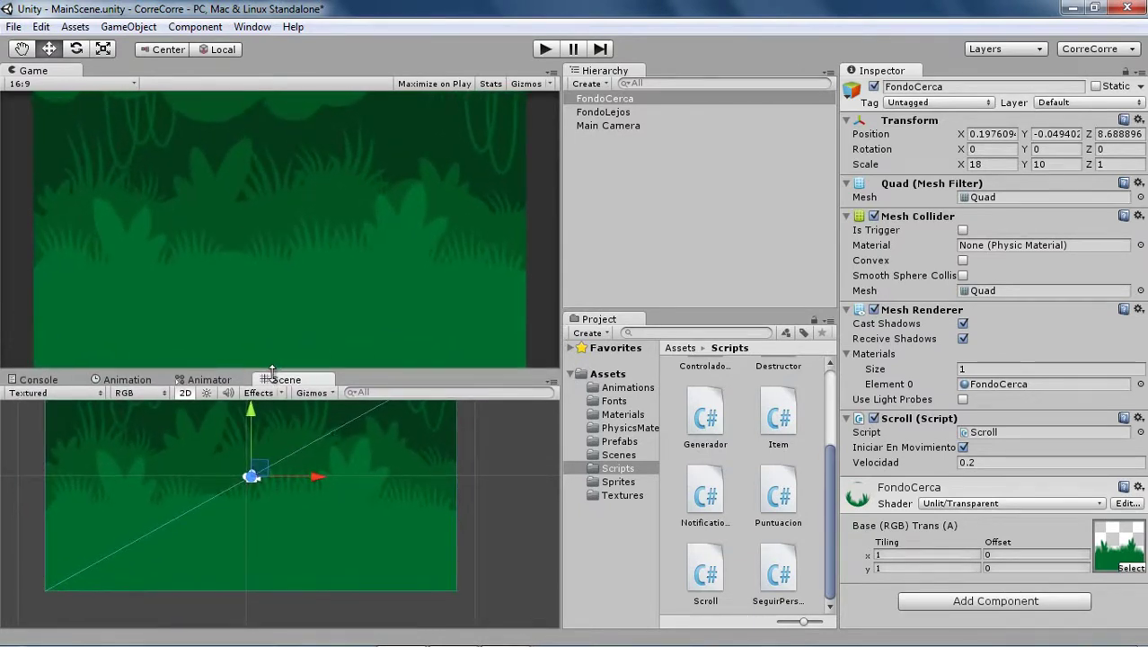
middle_click_drag(355, 483, 377, 519)
Step: Create a new 3D Text object named Titulo
left_click(599, 211)
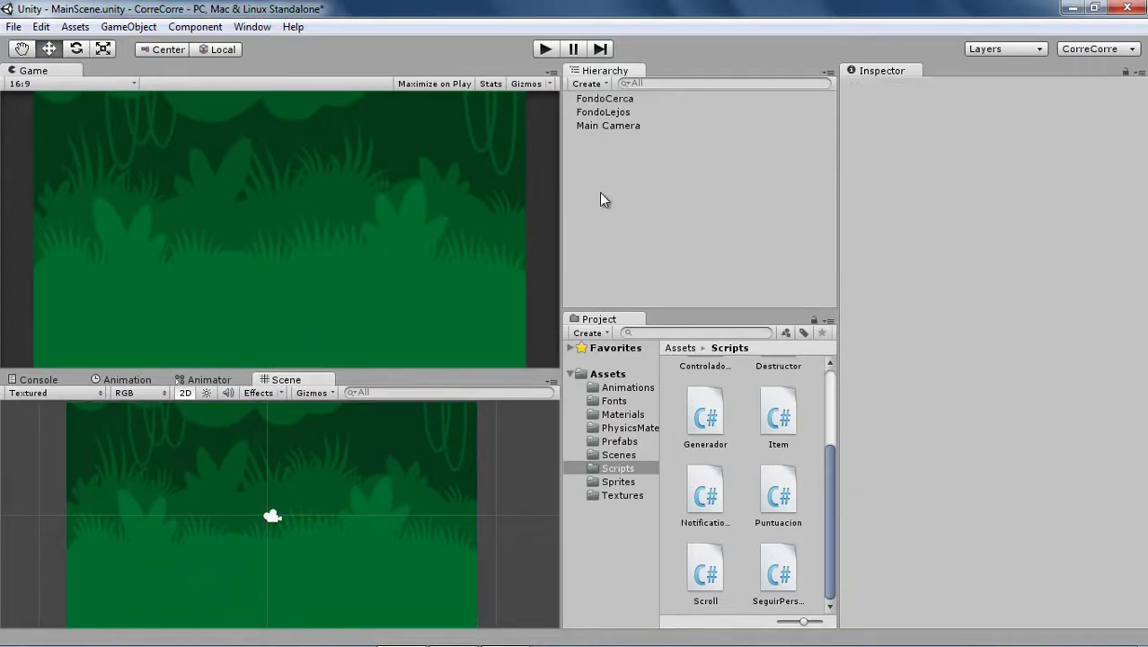
left_click(148, 30)
mouse_move(245, 67)
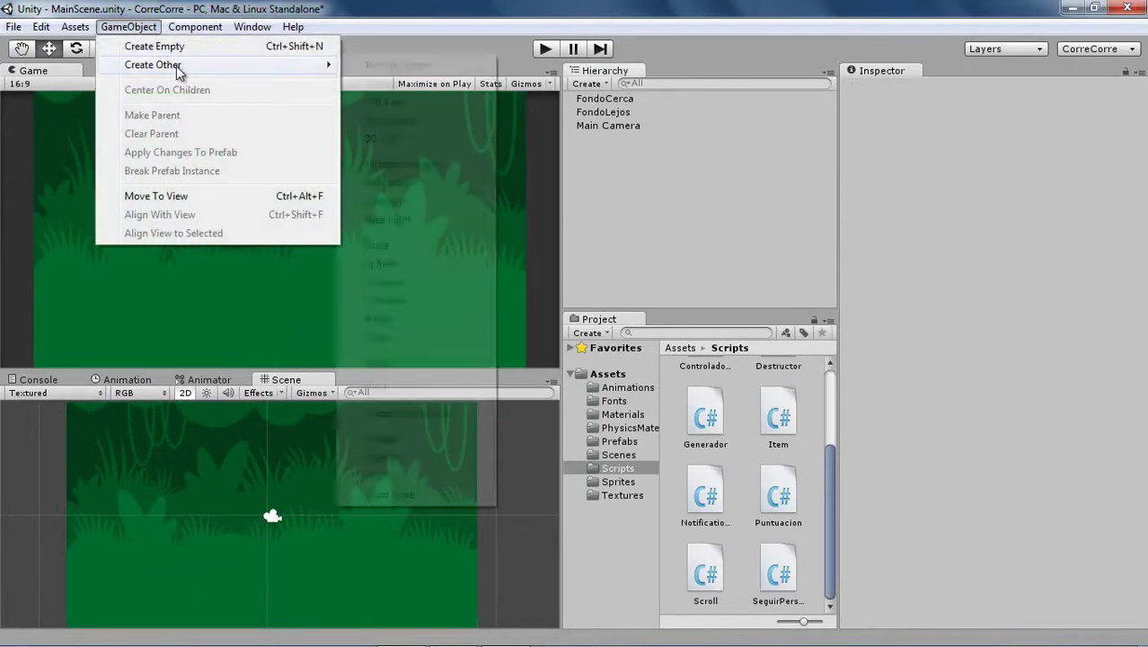
left_click(395, 141)
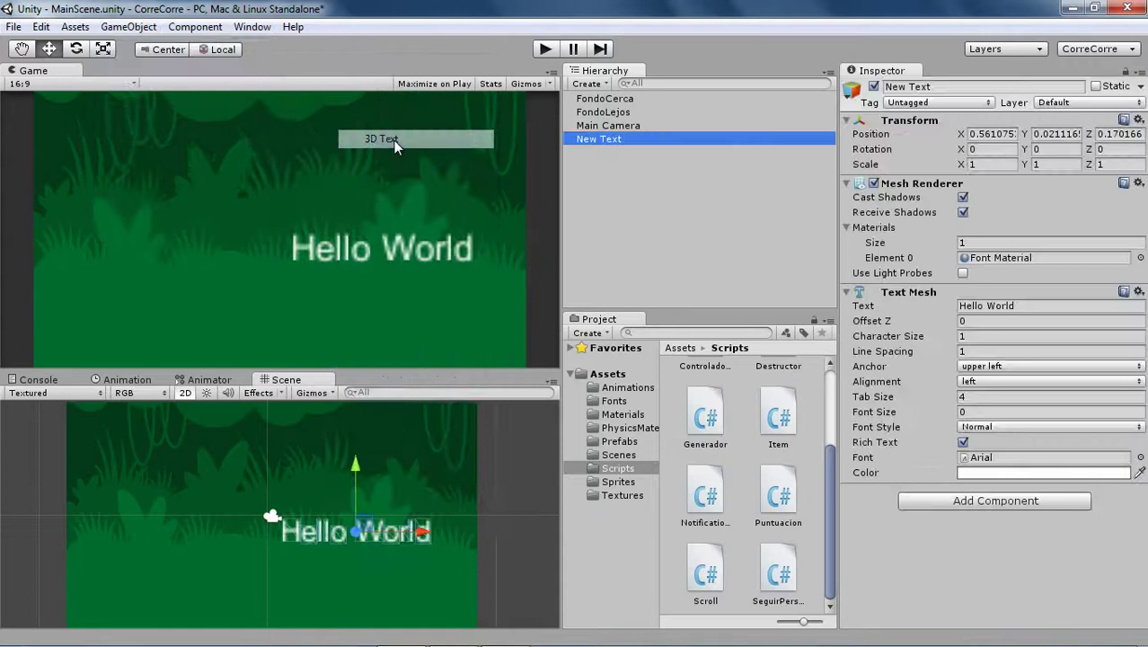
left_click(609, 144)
type("Titul")
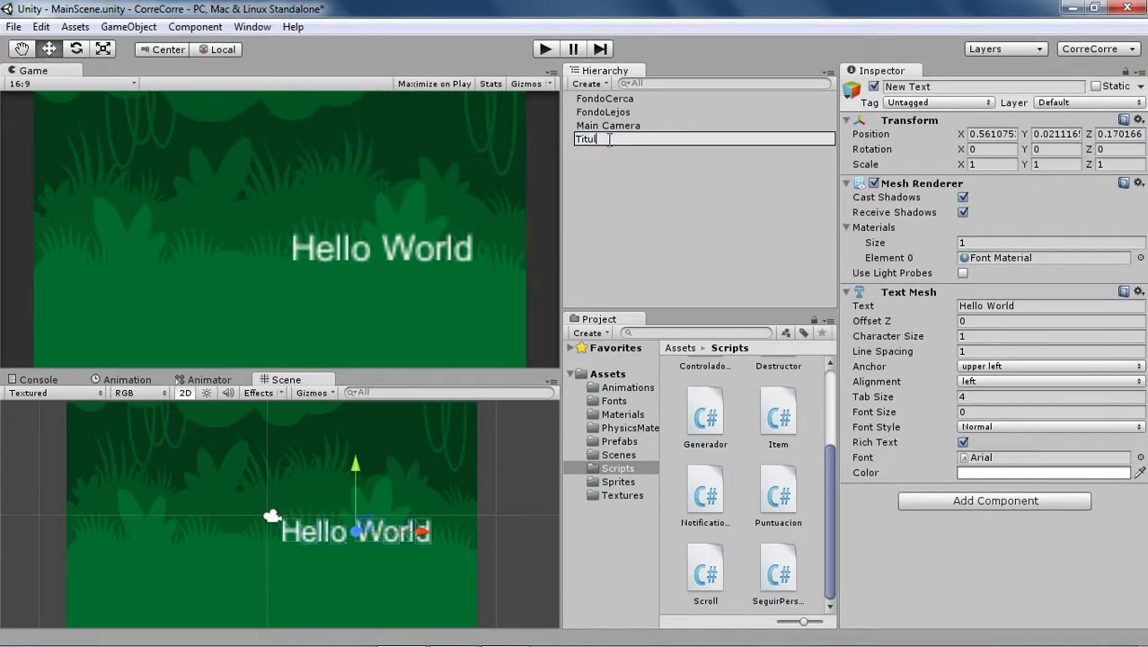
type("o")
key("Return")
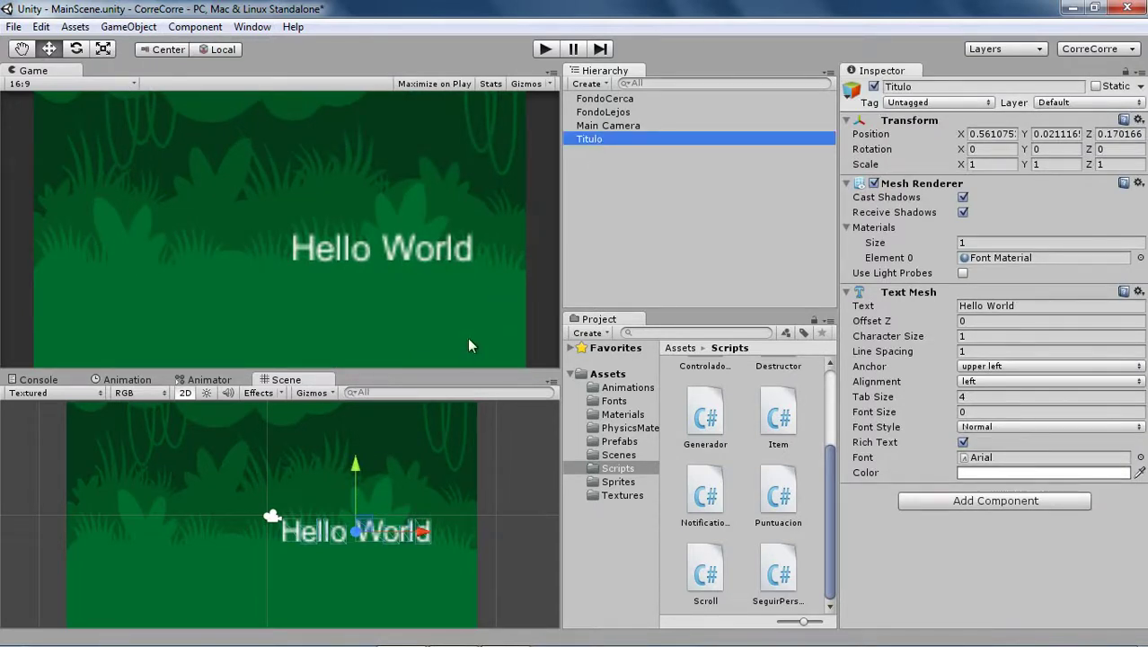
Step: Center the title near the top with a middle center anchor and assign the Kemco Pixel Bold font
left_click_drag(361, 528, 302, 468)
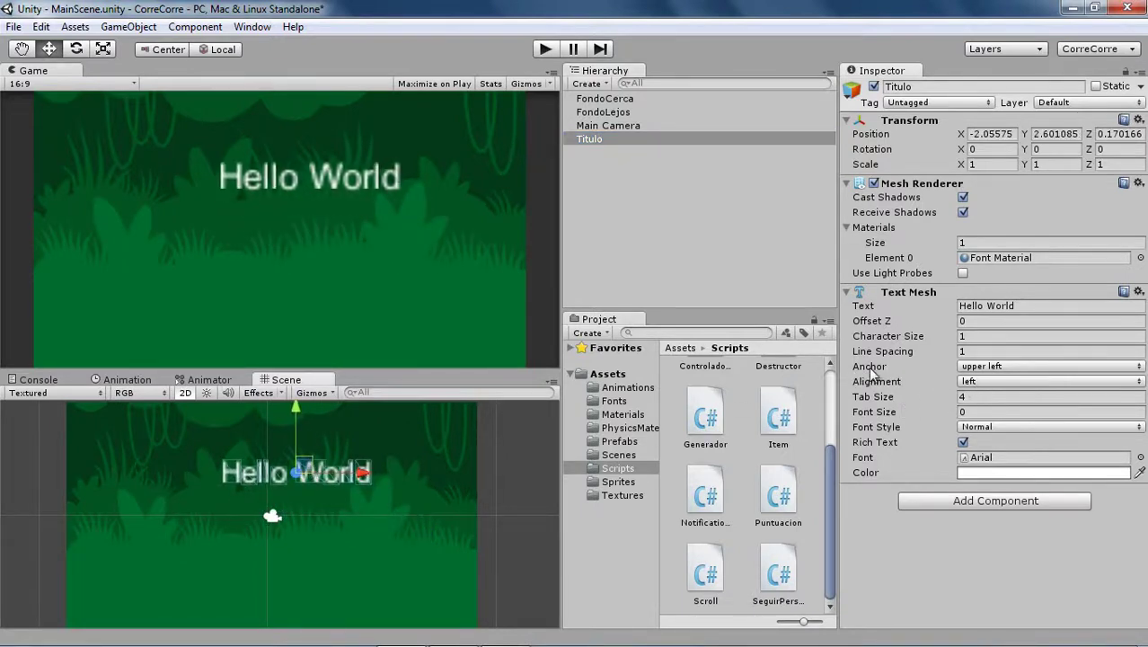
left_click(974, 366)
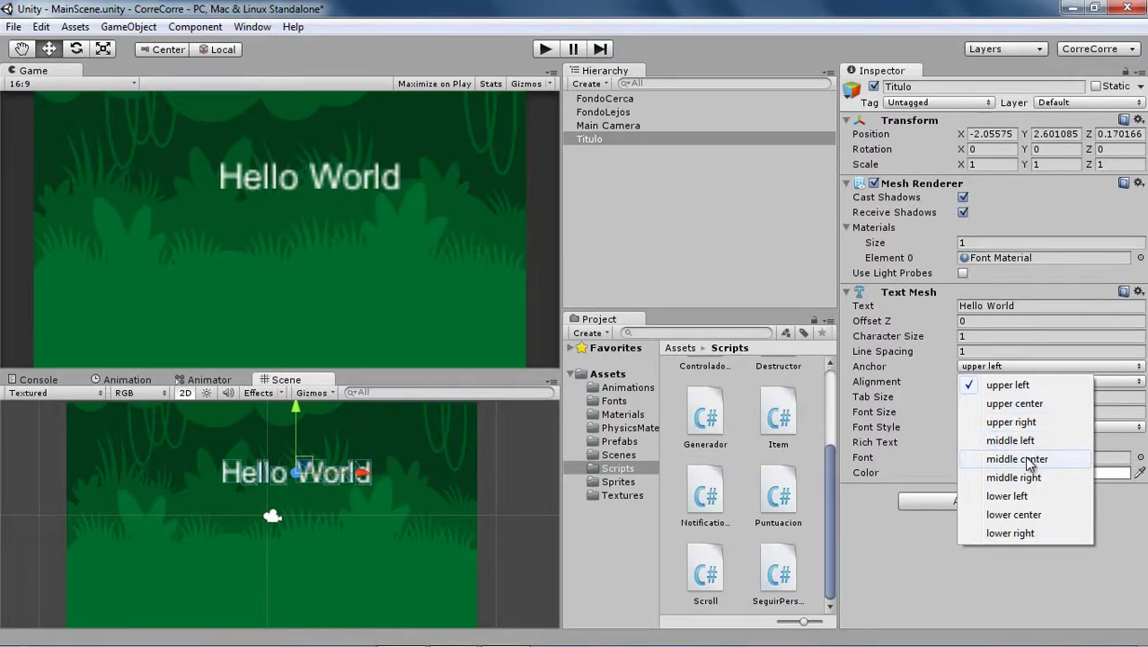
left_click(999, 460)
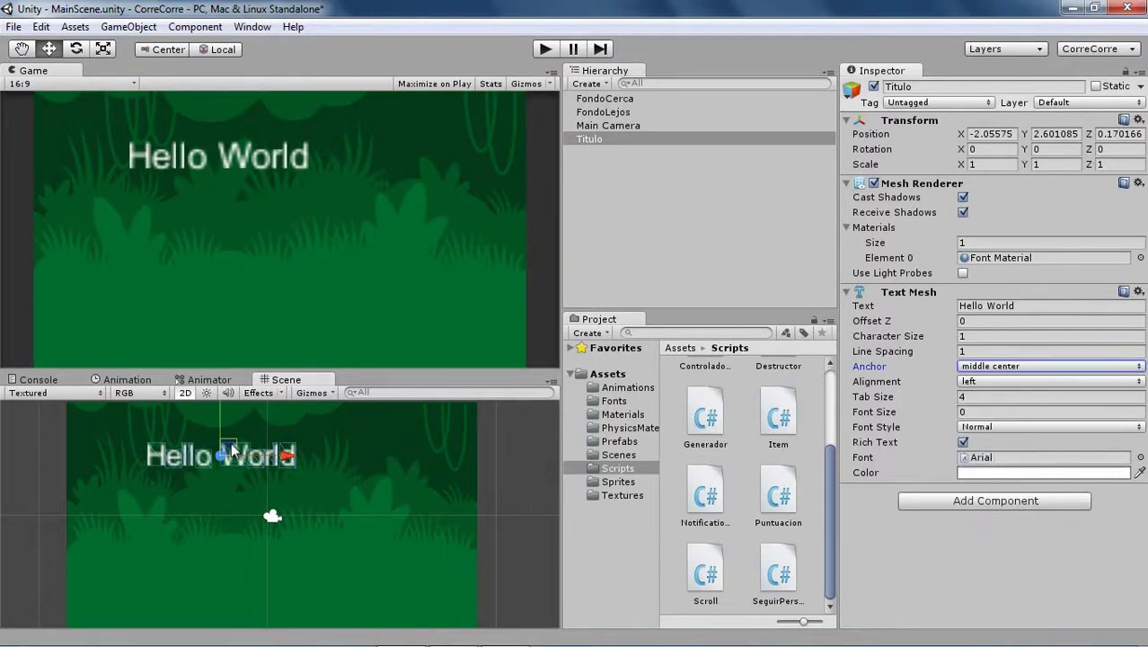
left_click_drag(231, 442, 284, 452)
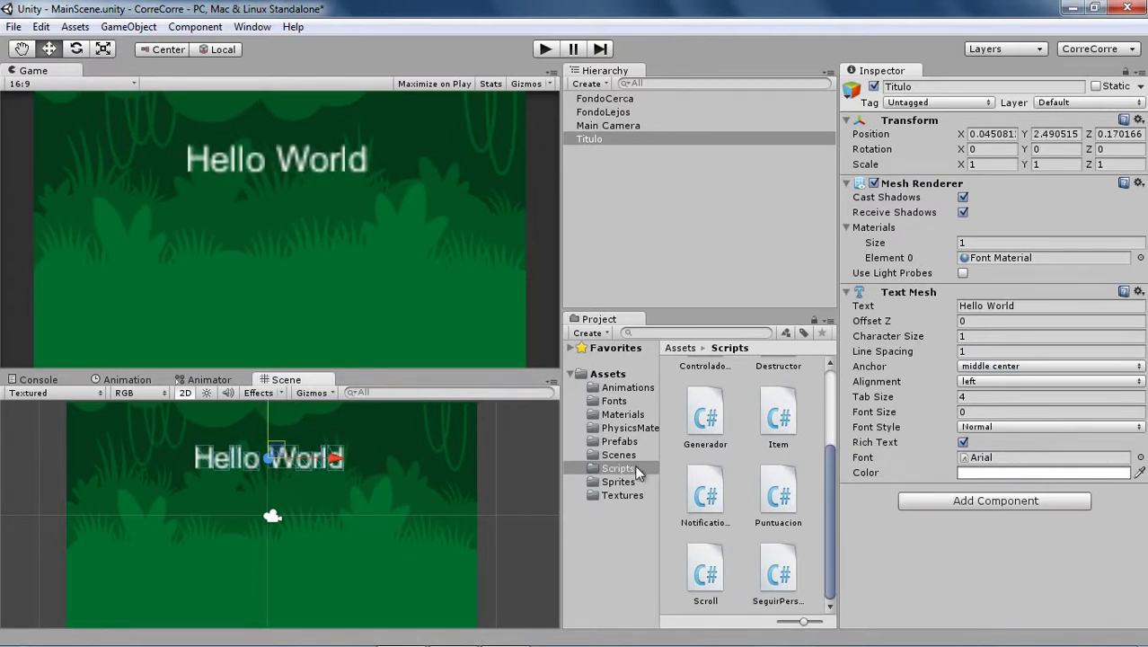
left_click(613, 400)
left_click_drag(701, 400, 977, 458)
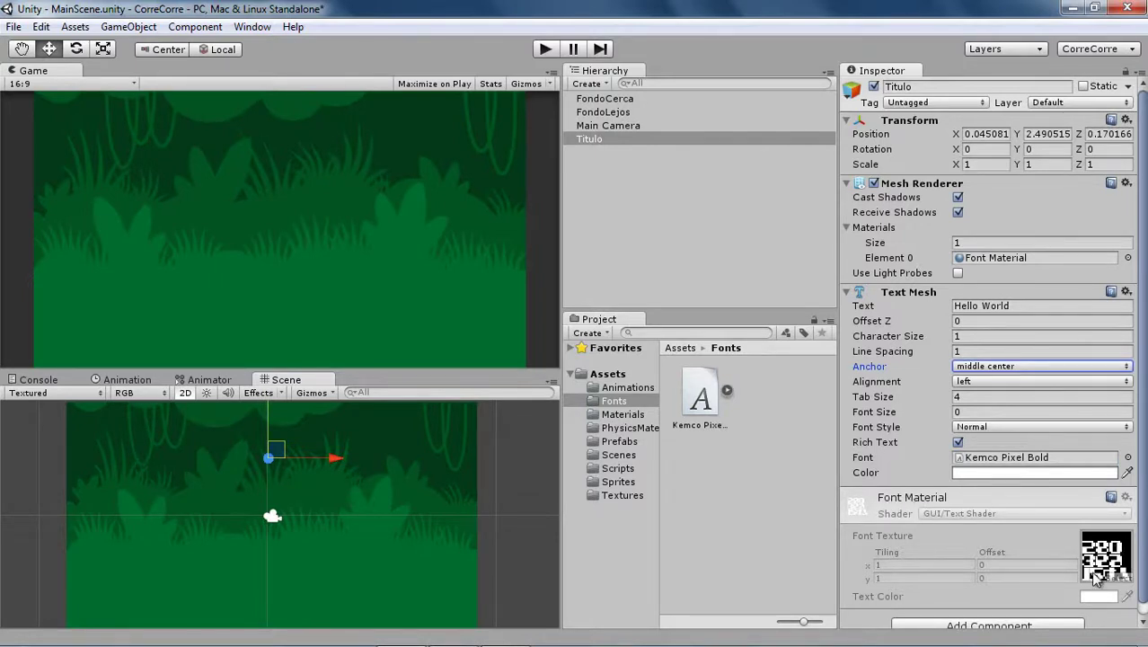
Step: Change Kemco Pixel Bold's character set from Custom set to ASCII upper case and apply
left_click(700, 402)
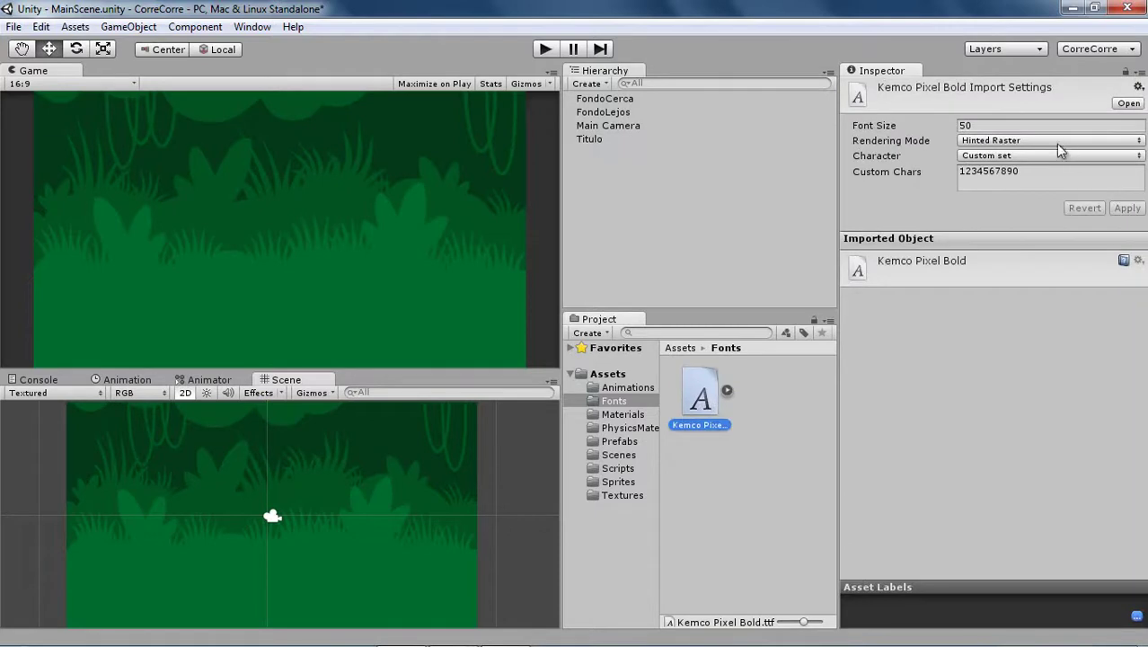
left_click(1021, 170)
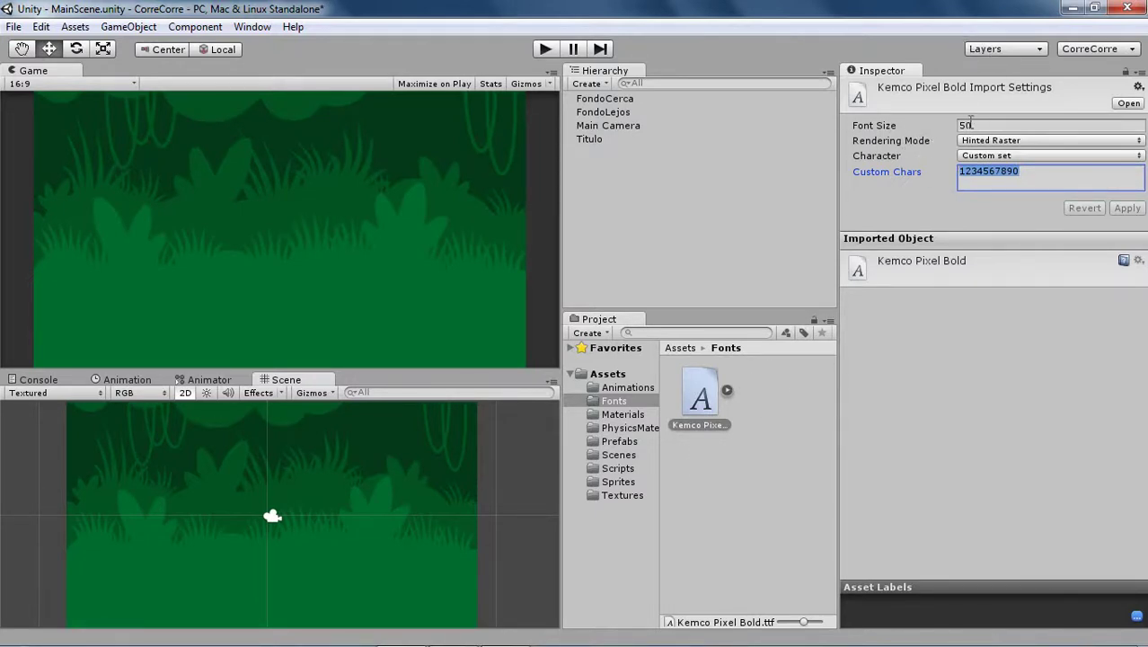
left_click(957, 126)
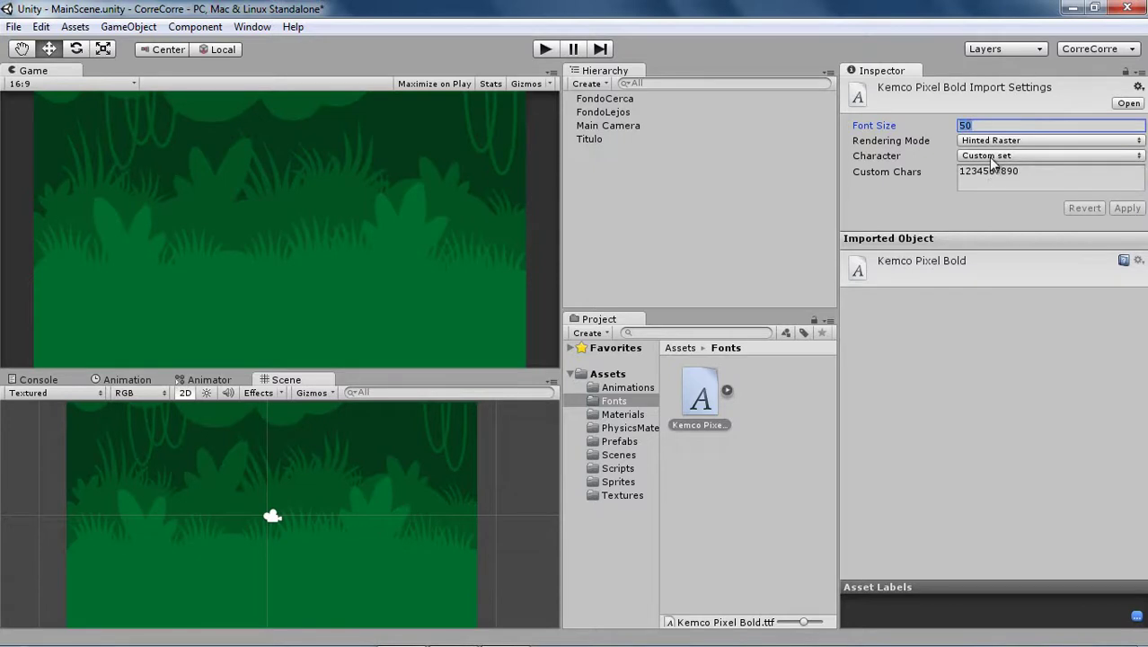
left_click(991, 156)
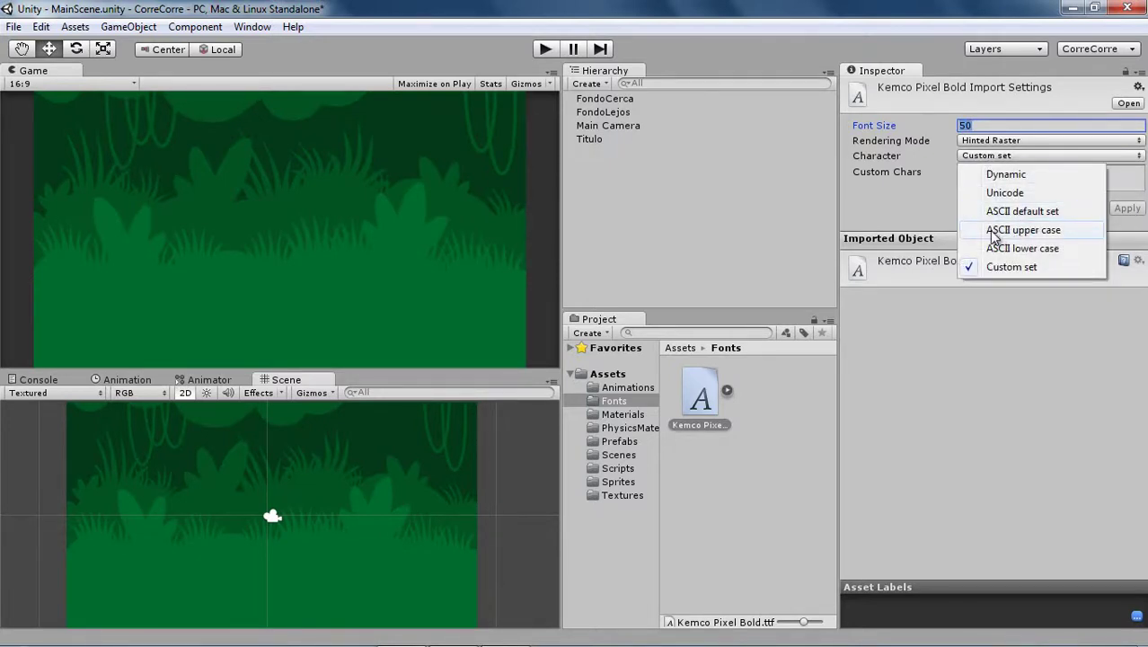
left_click(1022, 230)
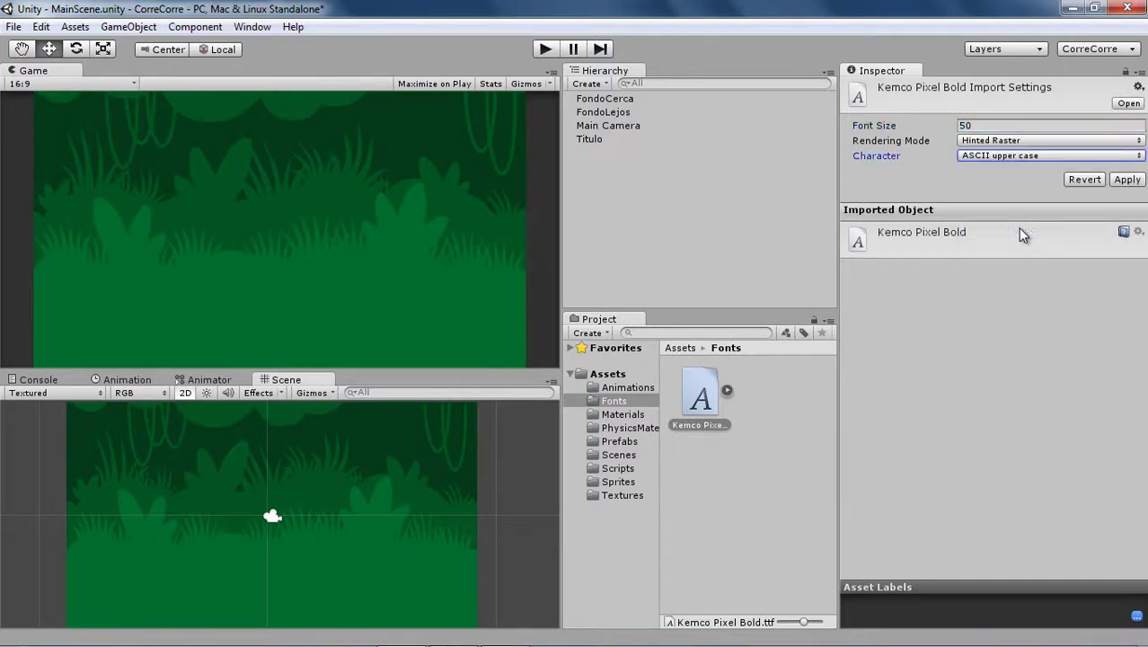
left_click(1120, 180)
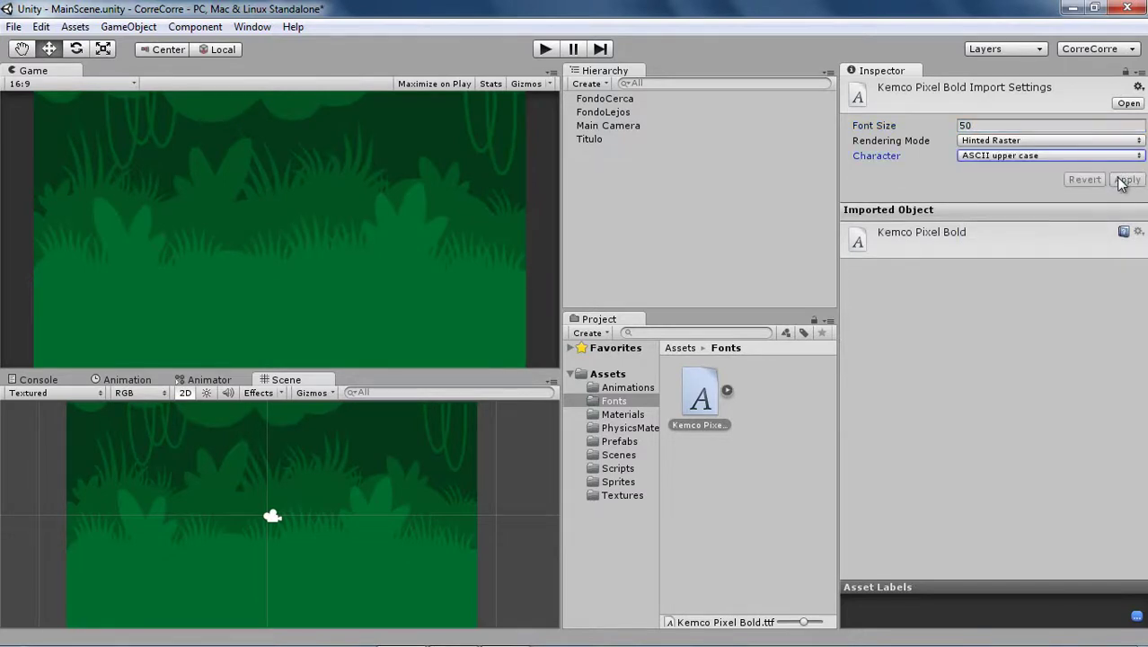
left_click(726, 390)
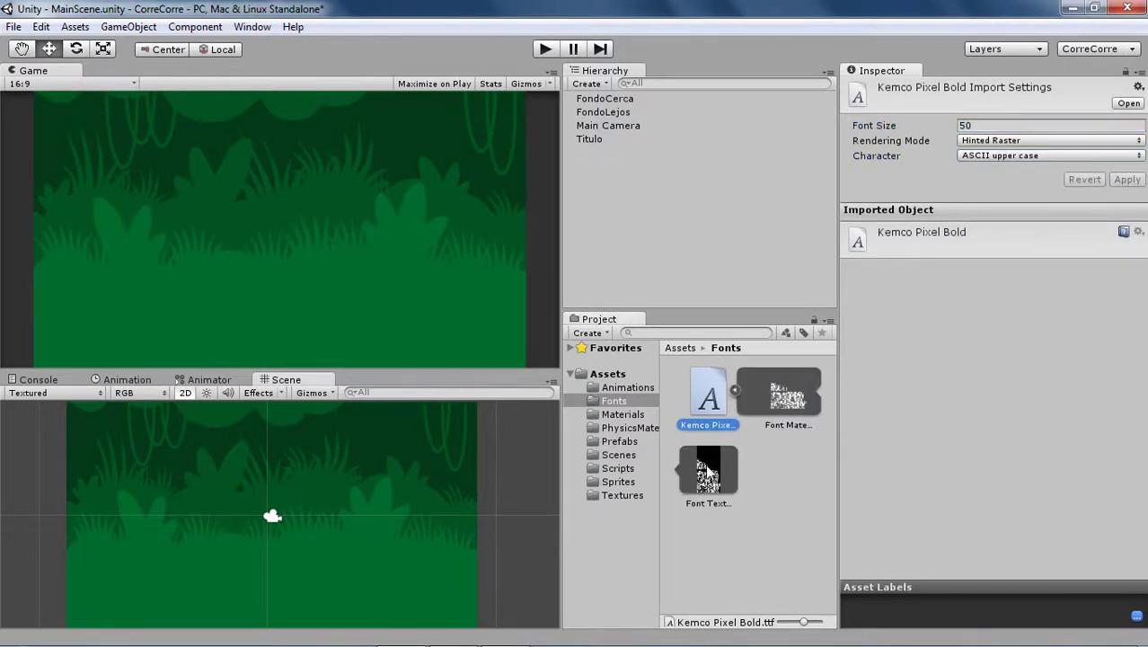
Step: Check the font texture, then re-import Kemco Pixel Bold at font size 60
left_click(707, 471)
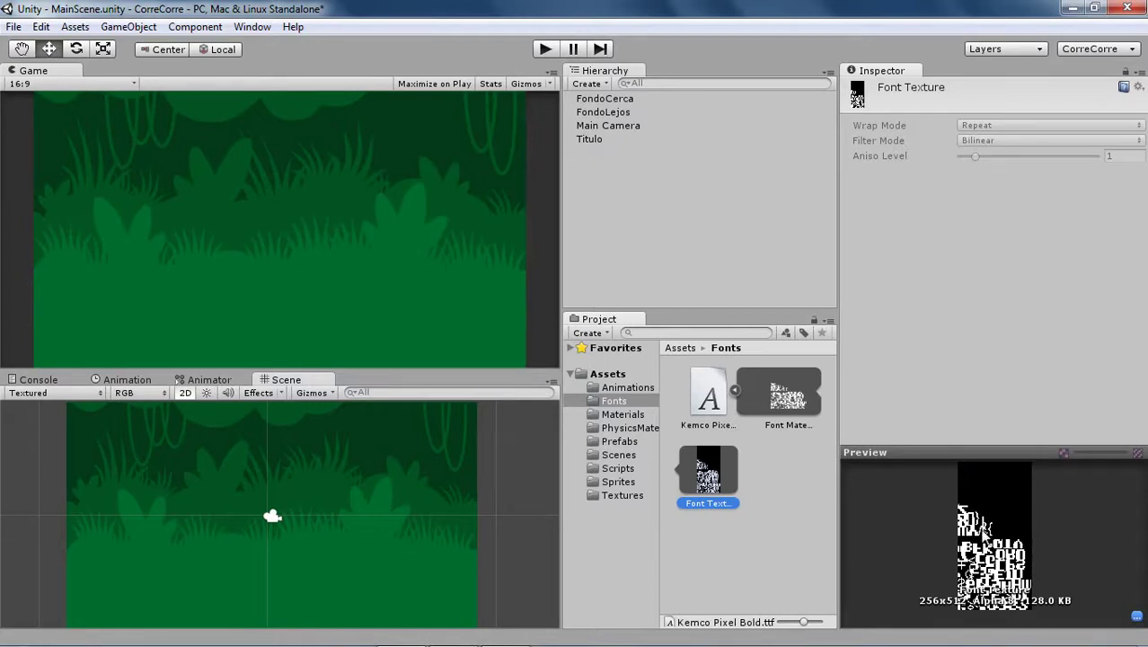
left_click(711, 396)
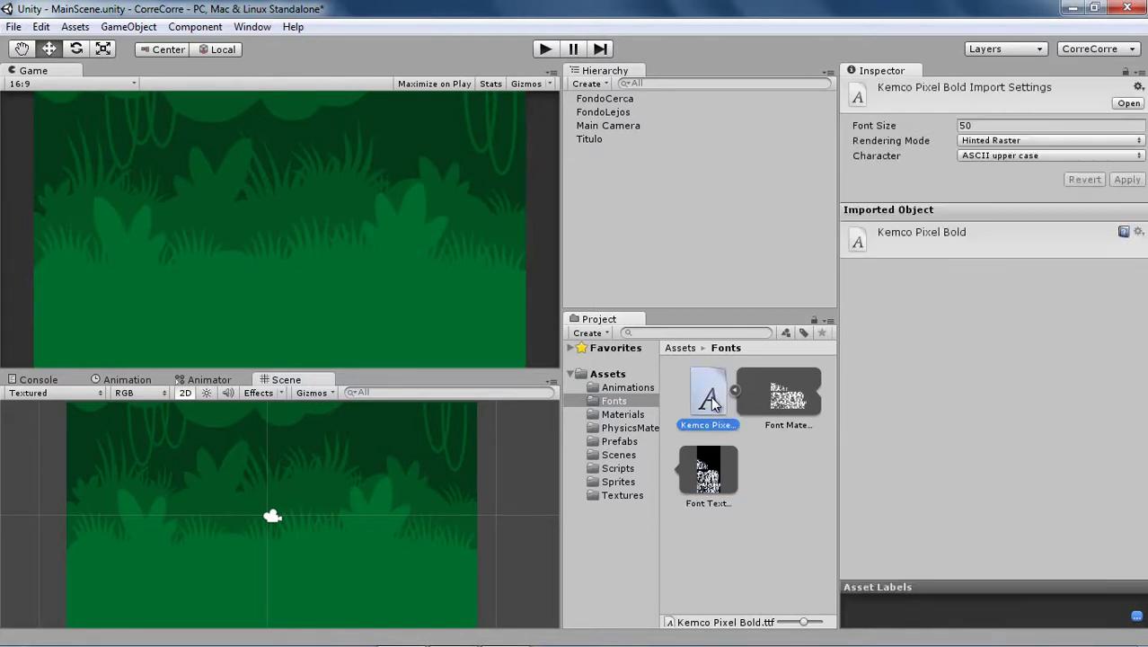
left_click(979, 126)
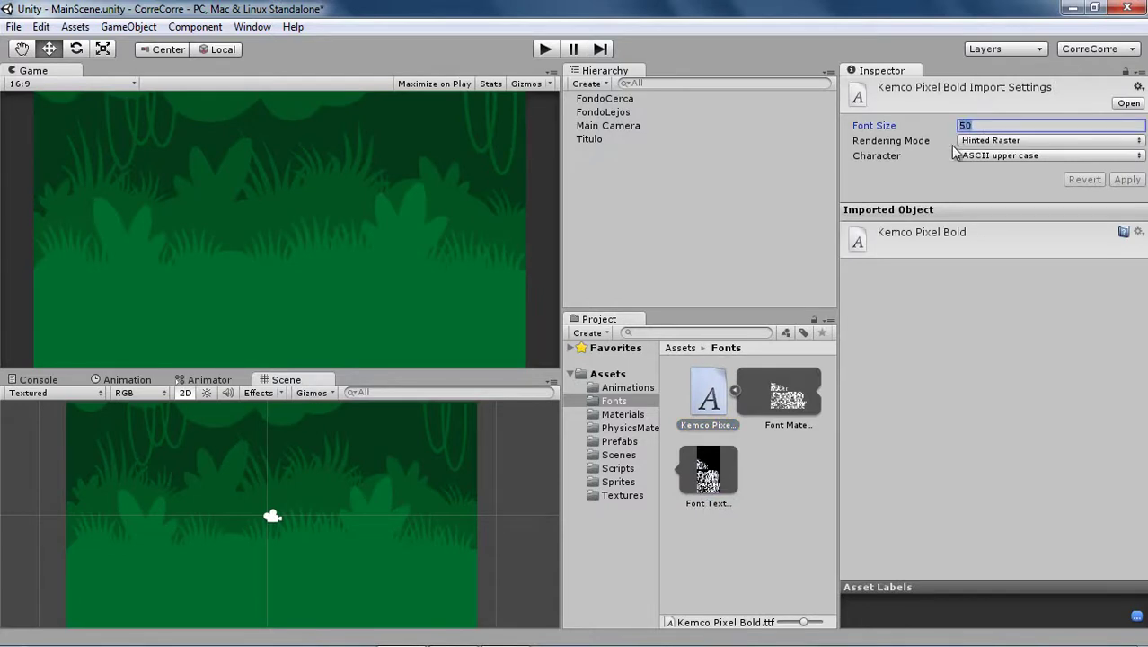
left_click(707, 483)
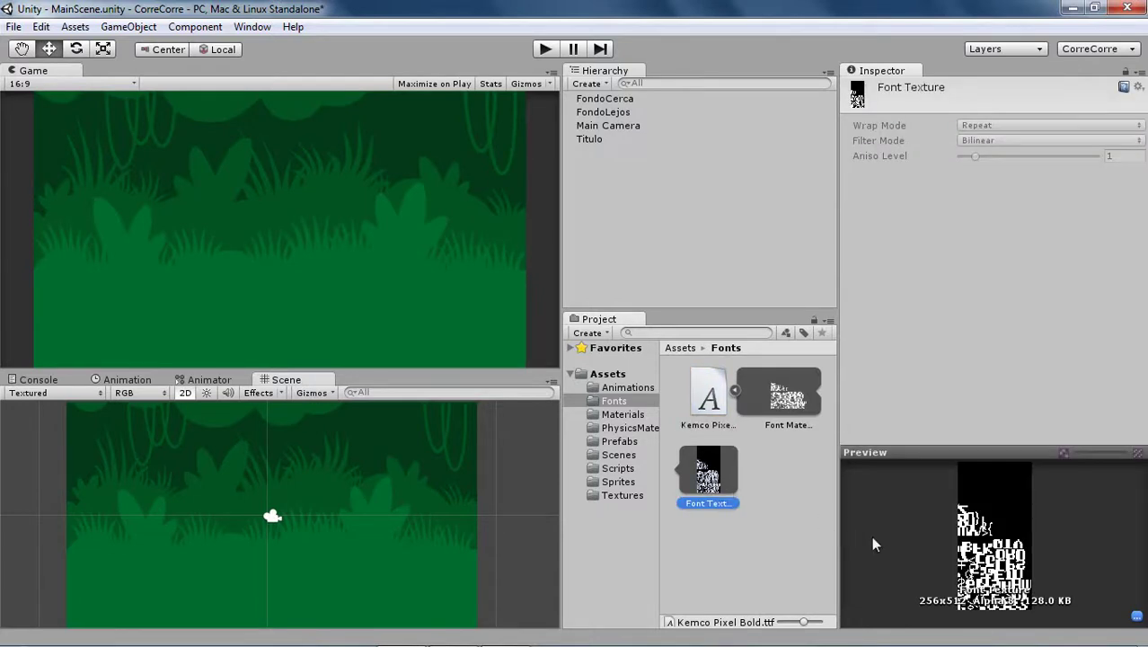
left_click(725, 405)
left_click(954, 128)
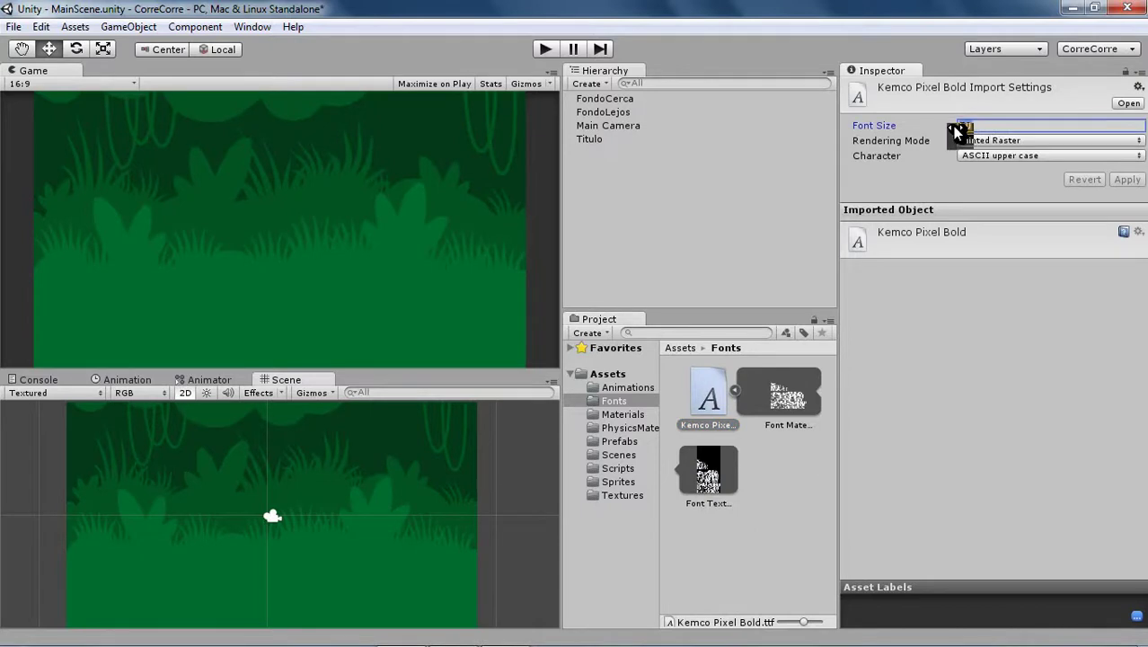
key("BackSpace")
type("60")
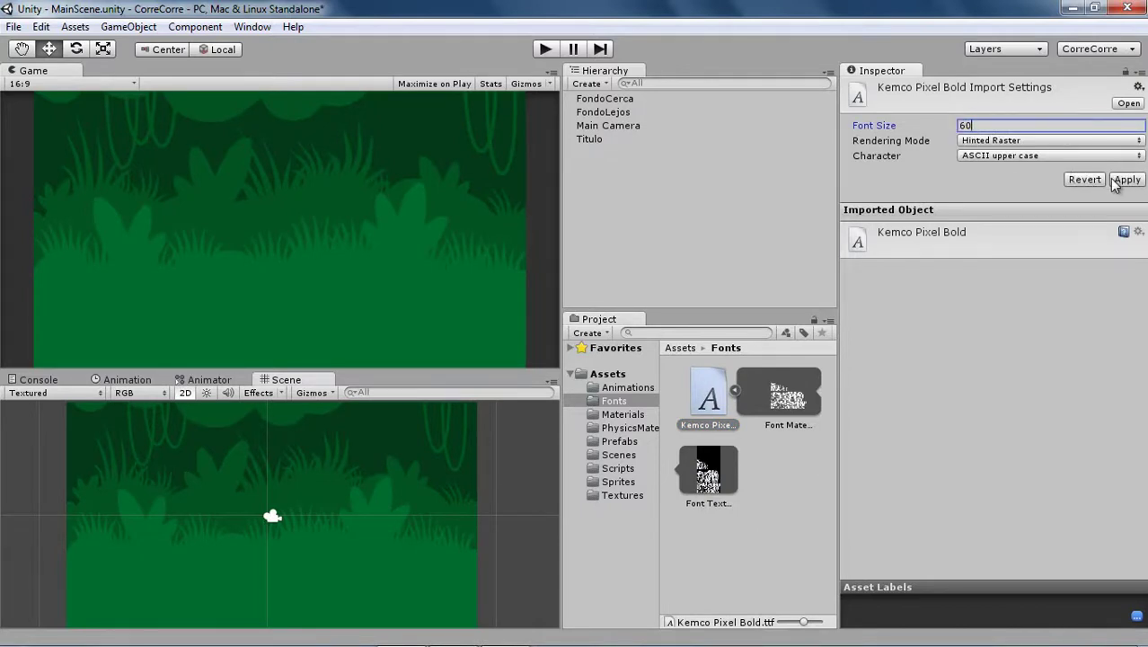
left_click(1126, 179)
Step: Re-import Kemco Pixel Bold at font size 65 and check the regenerated font texture
left_click(710, 458)
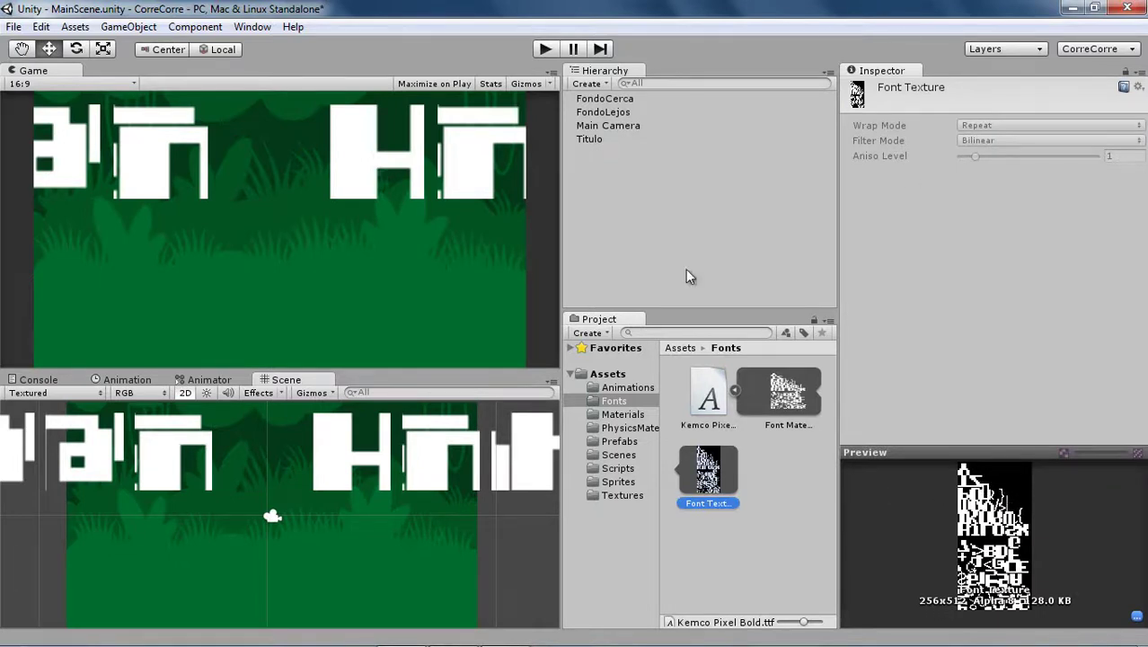
left_click(700, 396)
left_click(986, 125)
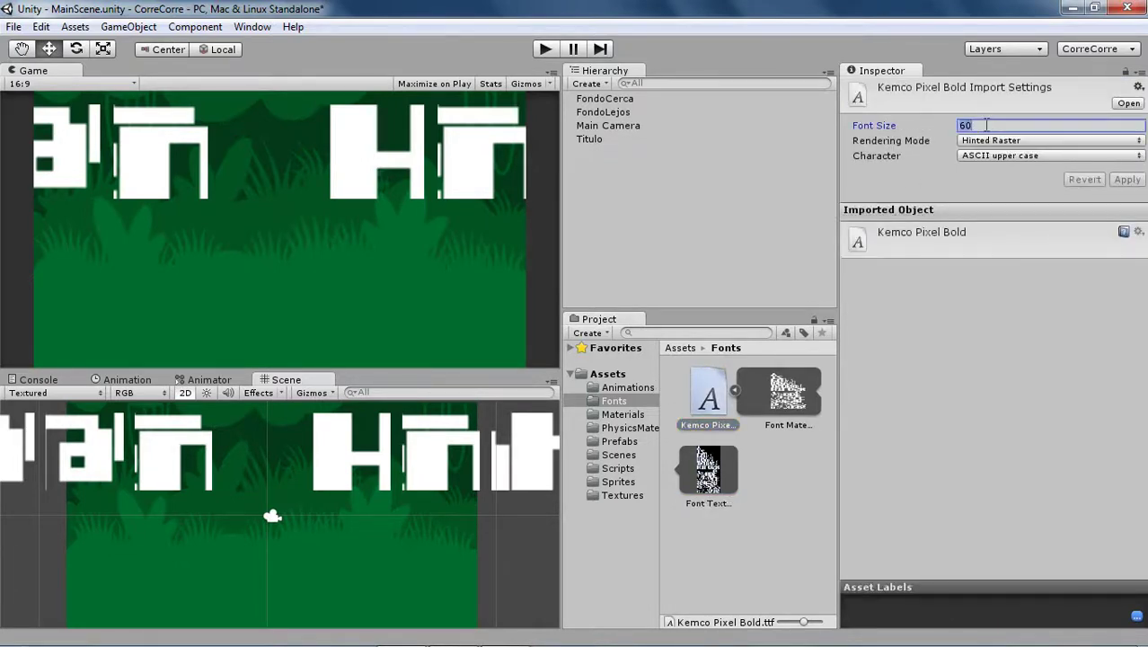
type("6")
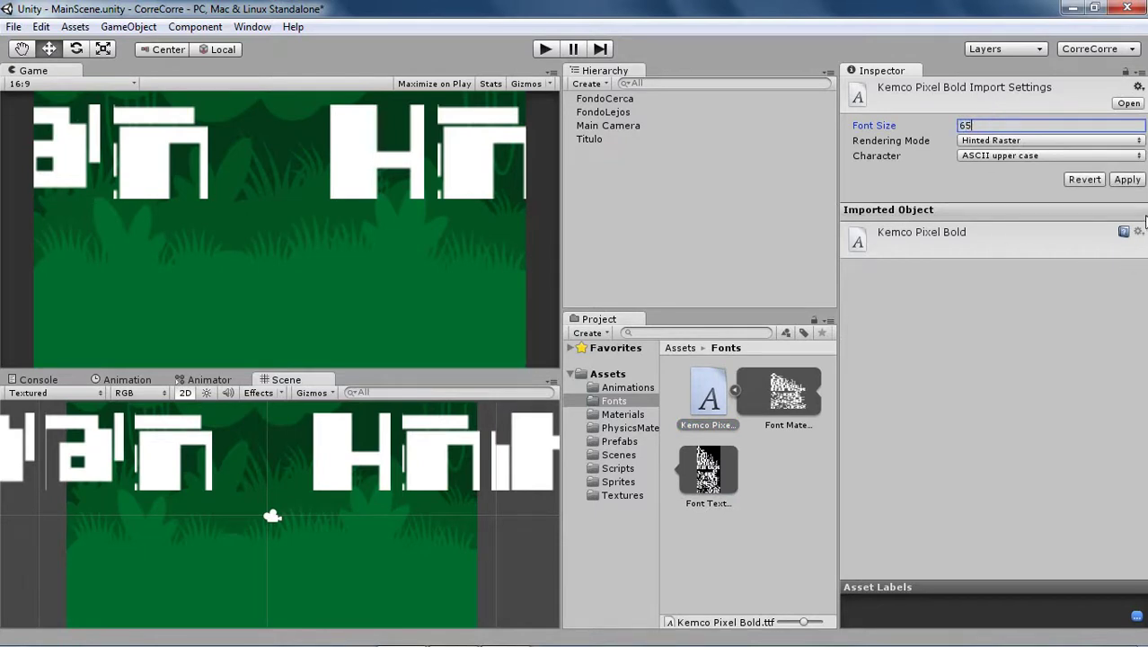
left_click(1126, 179)
left_click(705, 473)
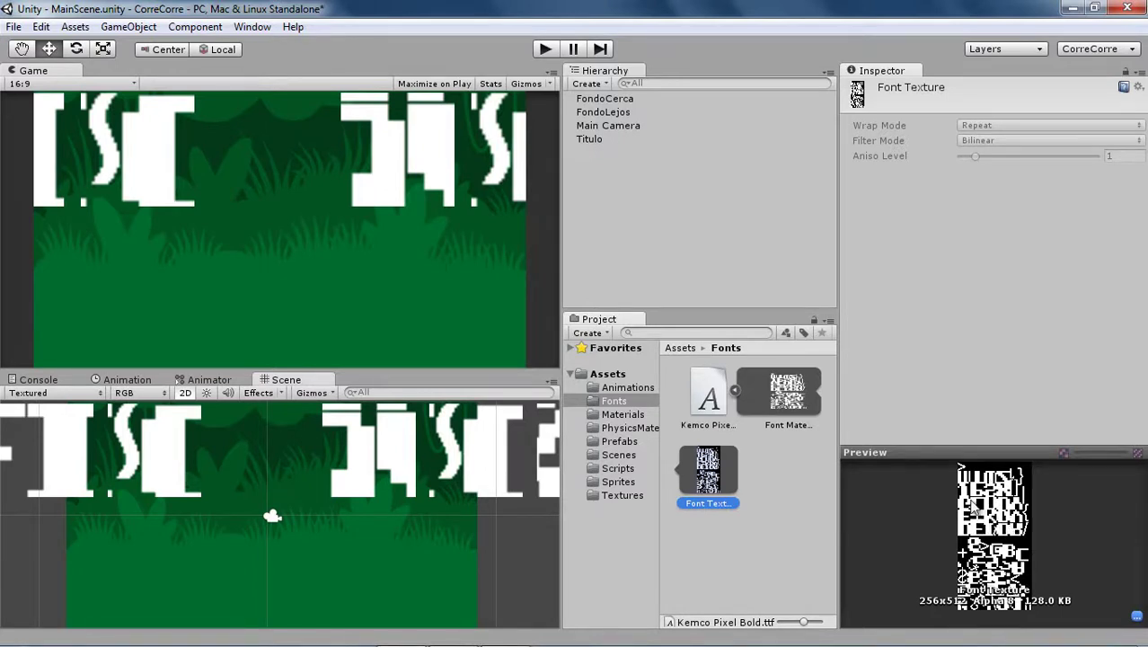
left_click(709, 402)
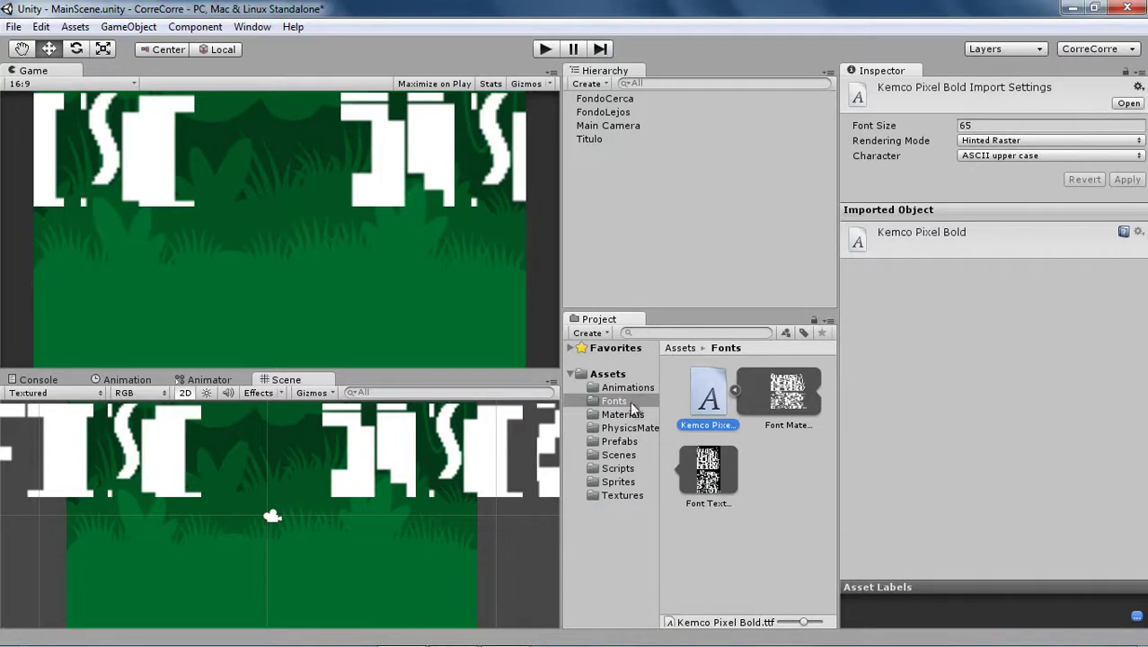
Step: Set the Titulo object's Z offset from 0.09 to 0
left_click(598, 139)
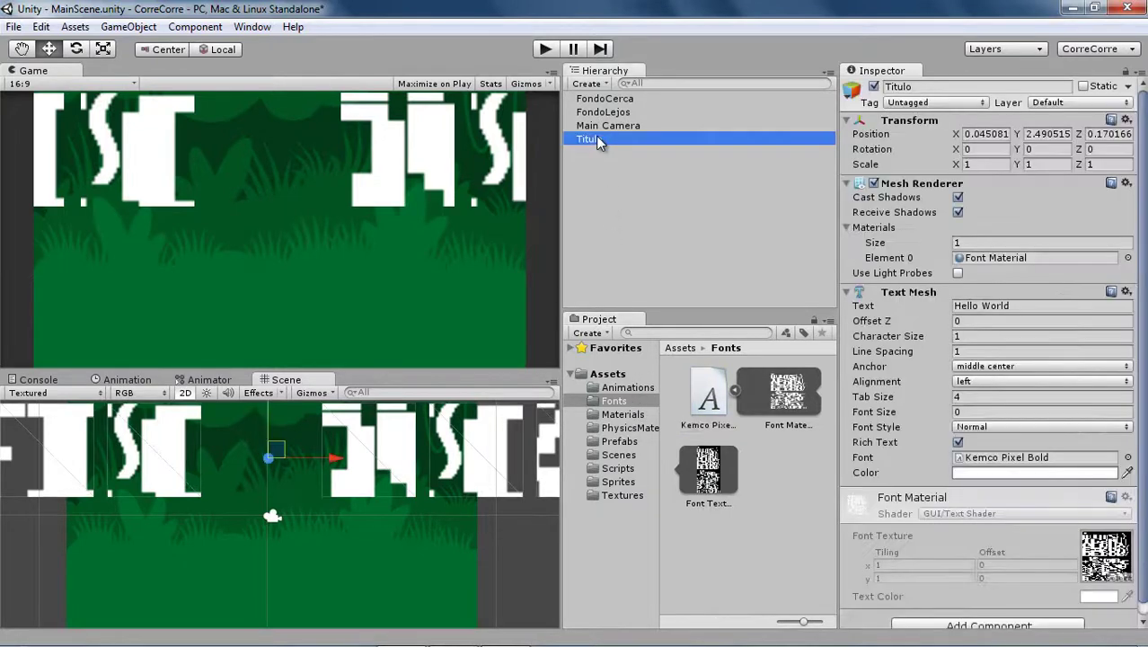
left_click_drag(940, 323, 945, 324)
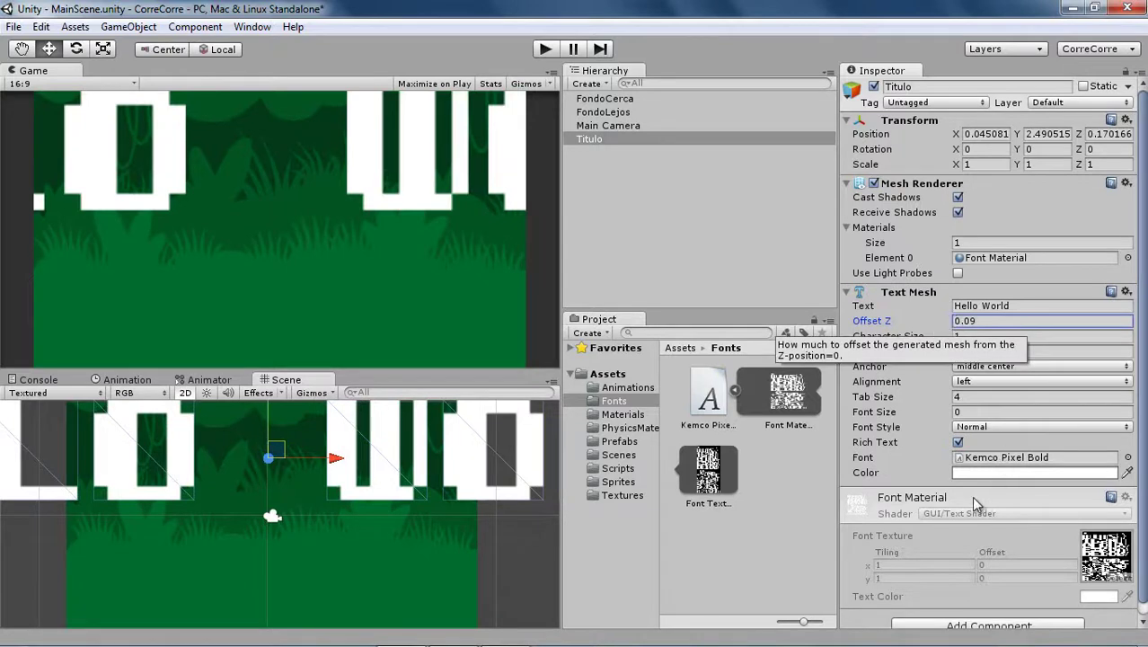
left_click(977, 306)
left_click(977, 321)
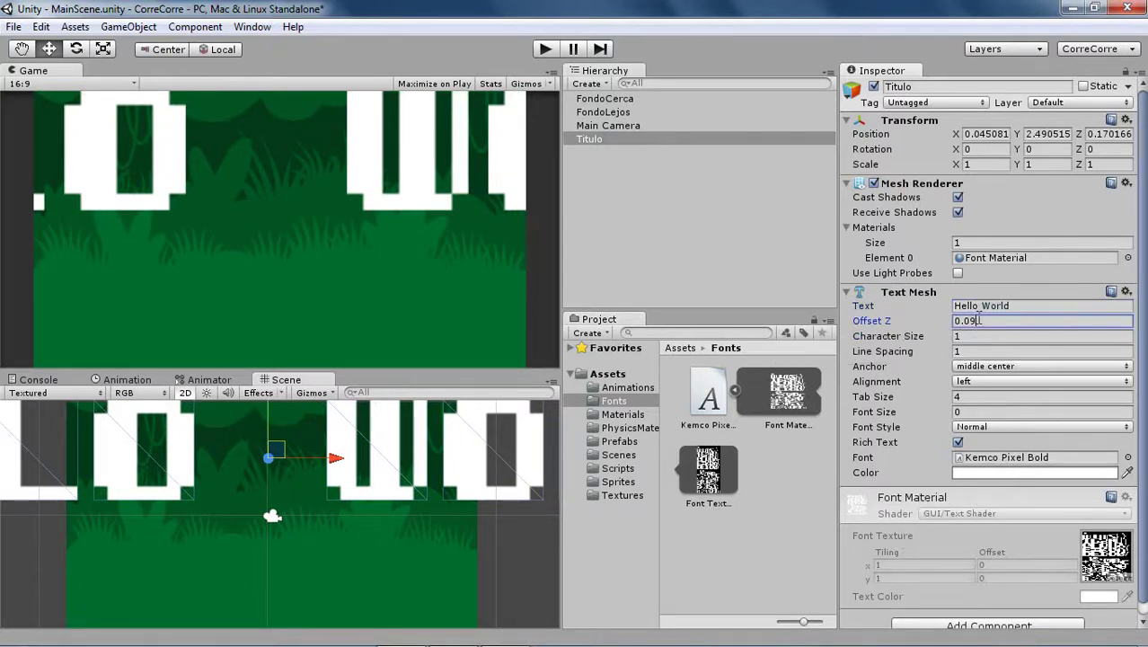
double_click(977, 322)
type("0")
Step: Shrink the oversized title and change its text from Hello World to 'Corre!'
left_click(104, 48)
mouse_move(272, 467)
left_mouse_down()
mouse_move(243, 517)
mouse_move(267, 520)
left_mouse_up()
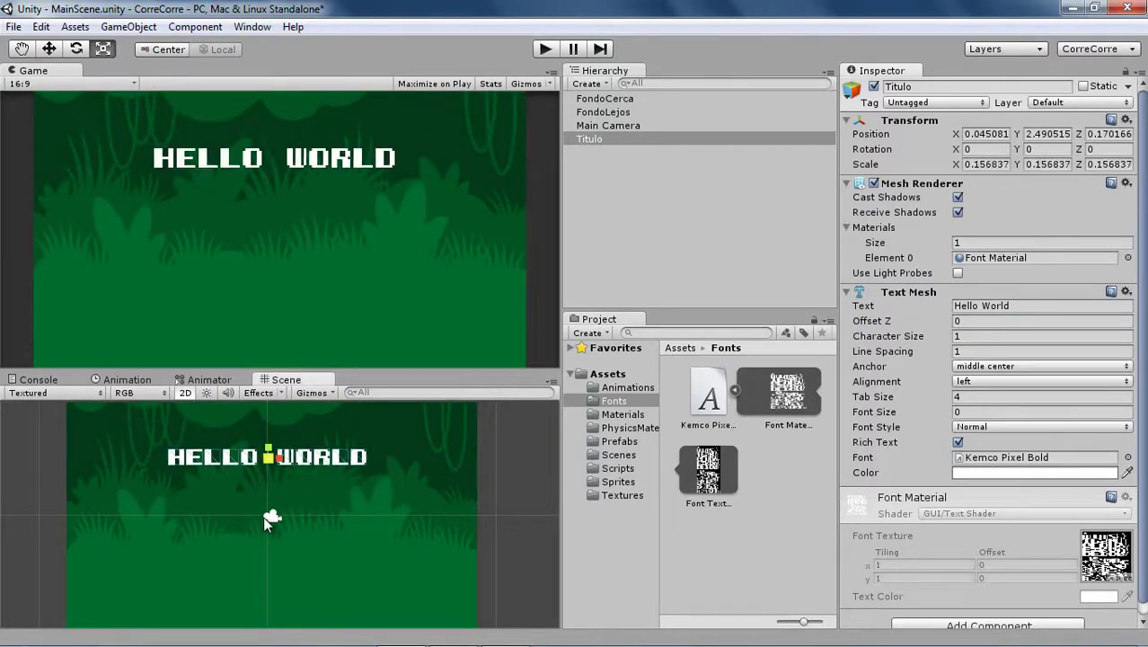
left_click(1011, 313)
key("ctrl+a")
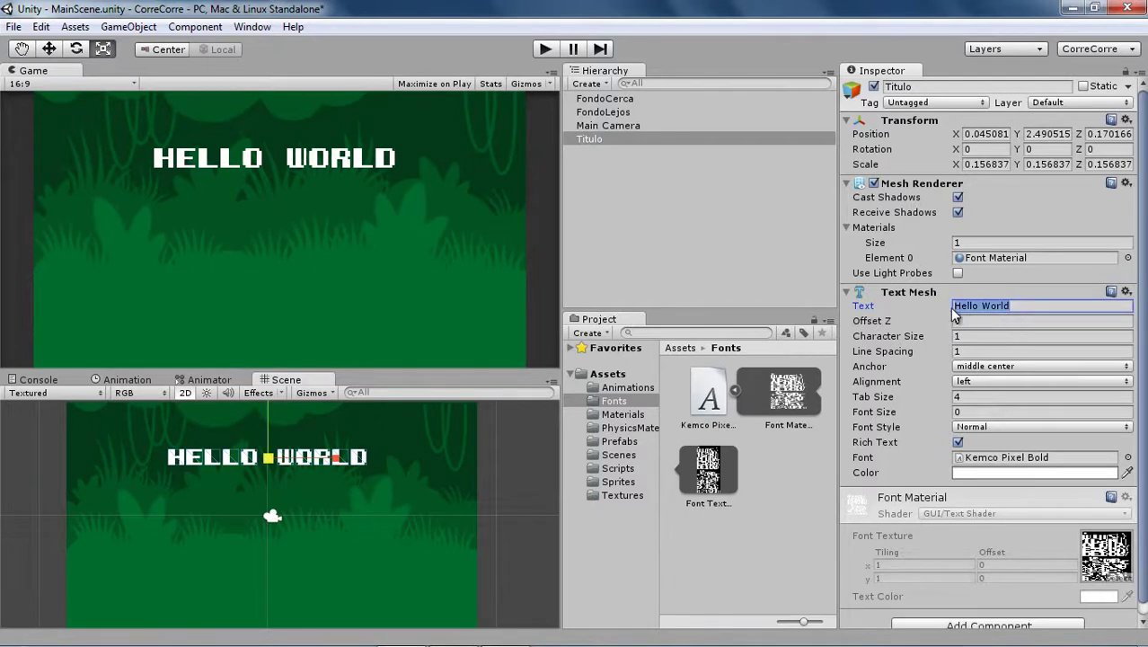
type("C")
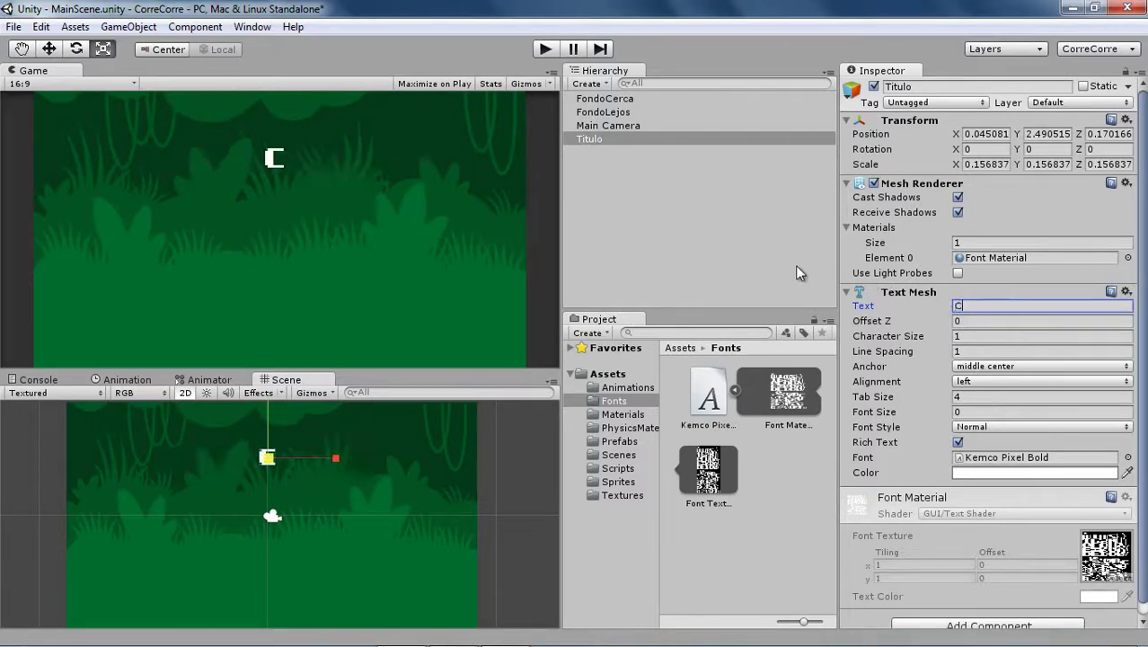
type("orre")
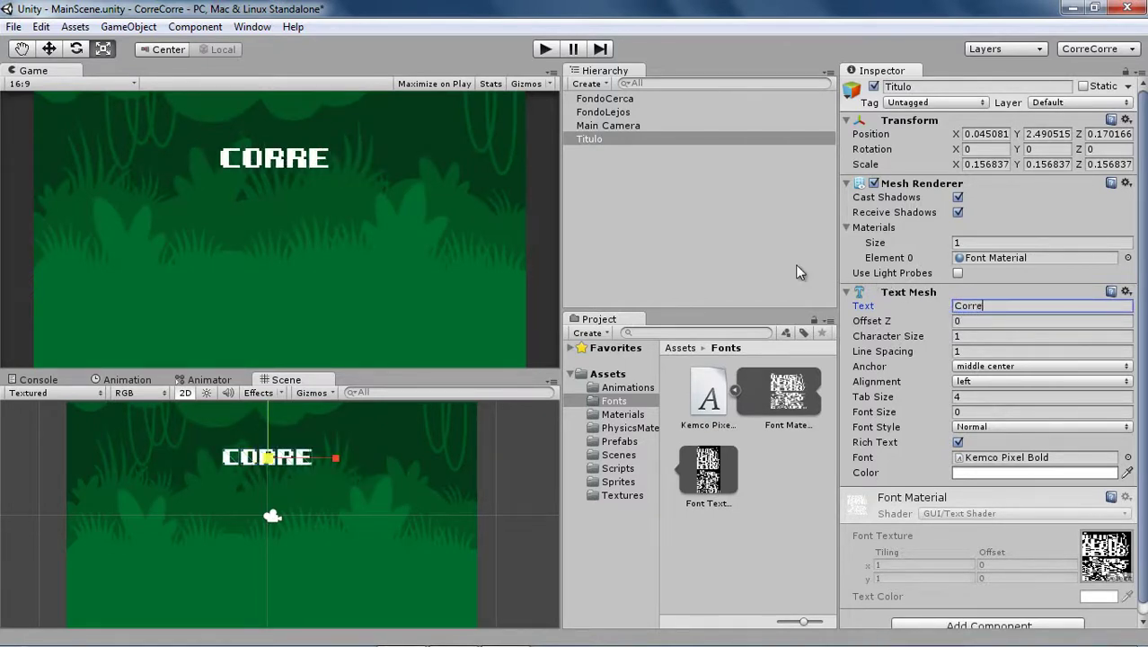
type("!")
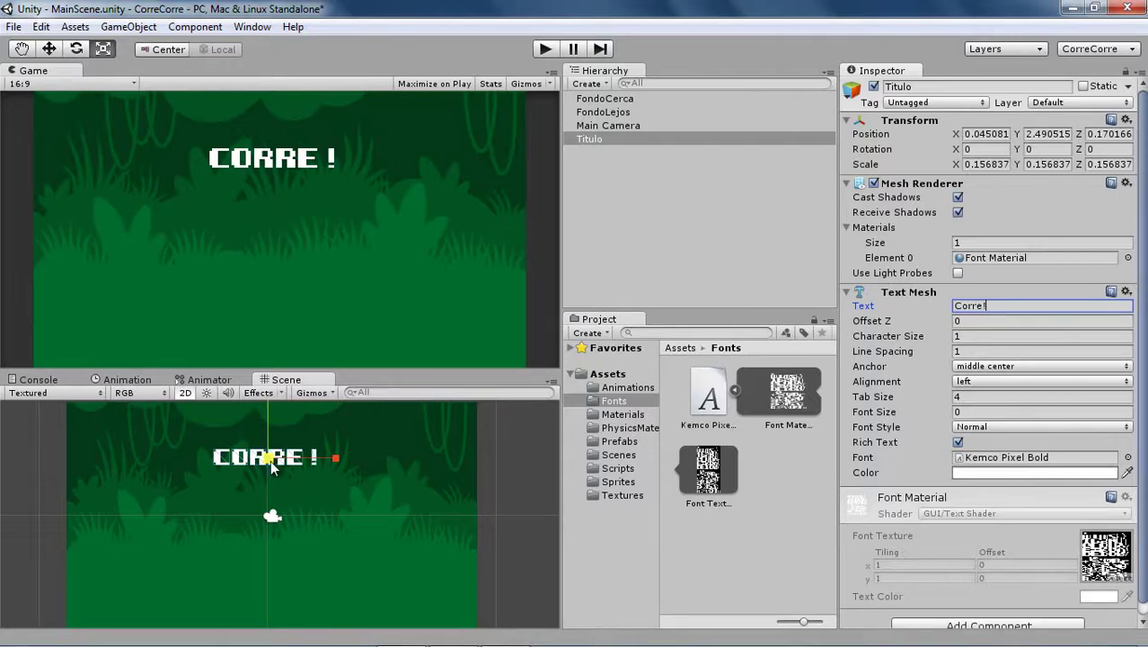
Step: Enlarge the CORRE! title slightly and nudge it a little to the right
mouse_move(272, 465)
left_mouse_down()
mouse_move(334, 476)
mouse_move(385, 419)
left_mouse_up()
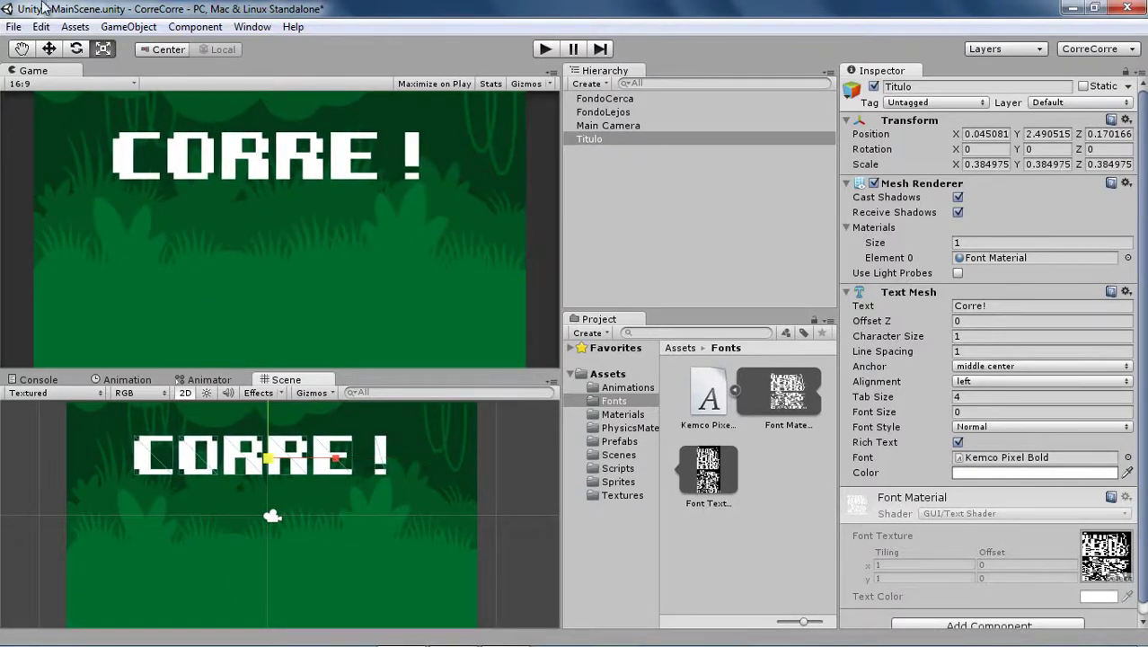
left_click(51, 49)
mouse_move(279, 454)
left_mouse_down()
mouse_move(315, 460)
mouse_move(294, 454)
left_mouse_up()
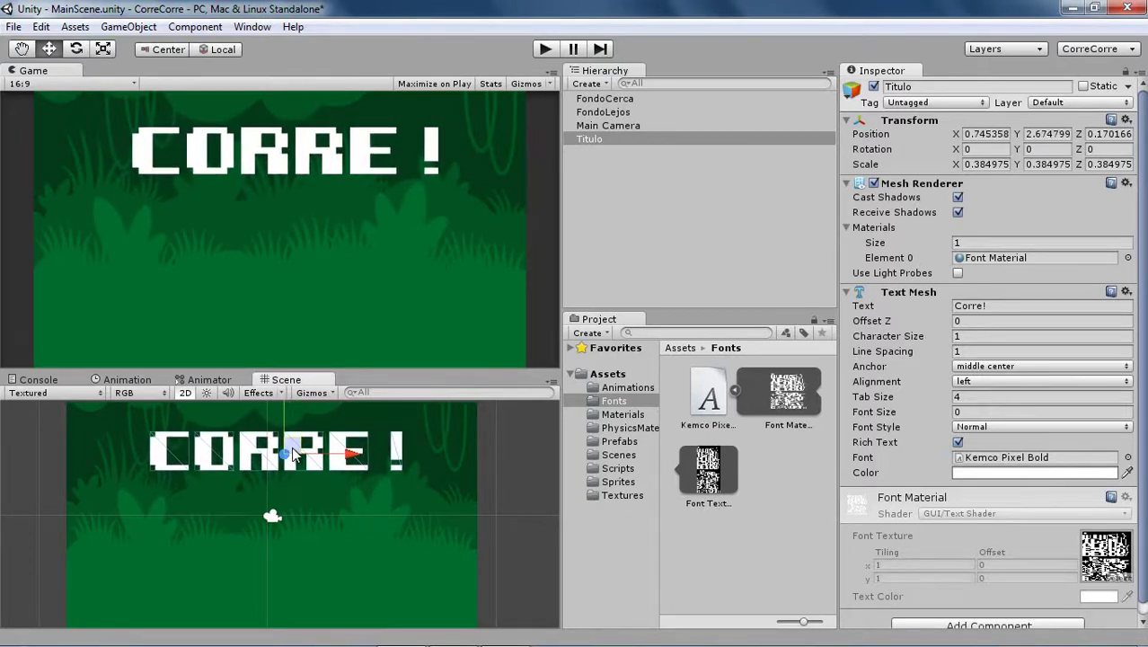
left_click(103, 48)
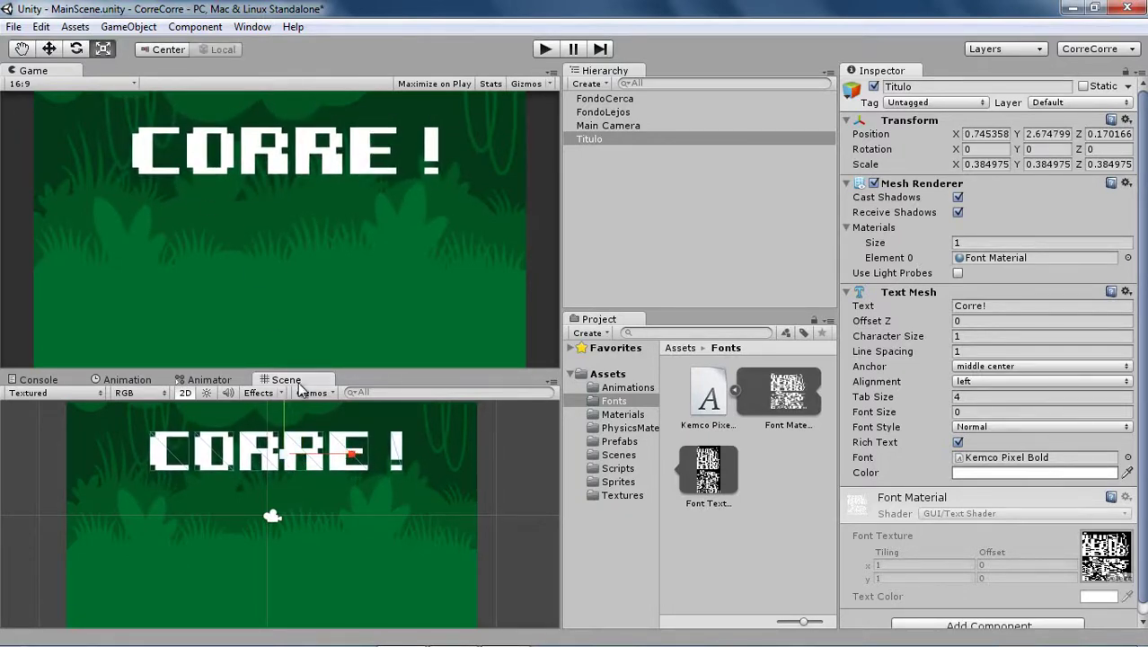
left_click_drag(287, 458, 299, 459)
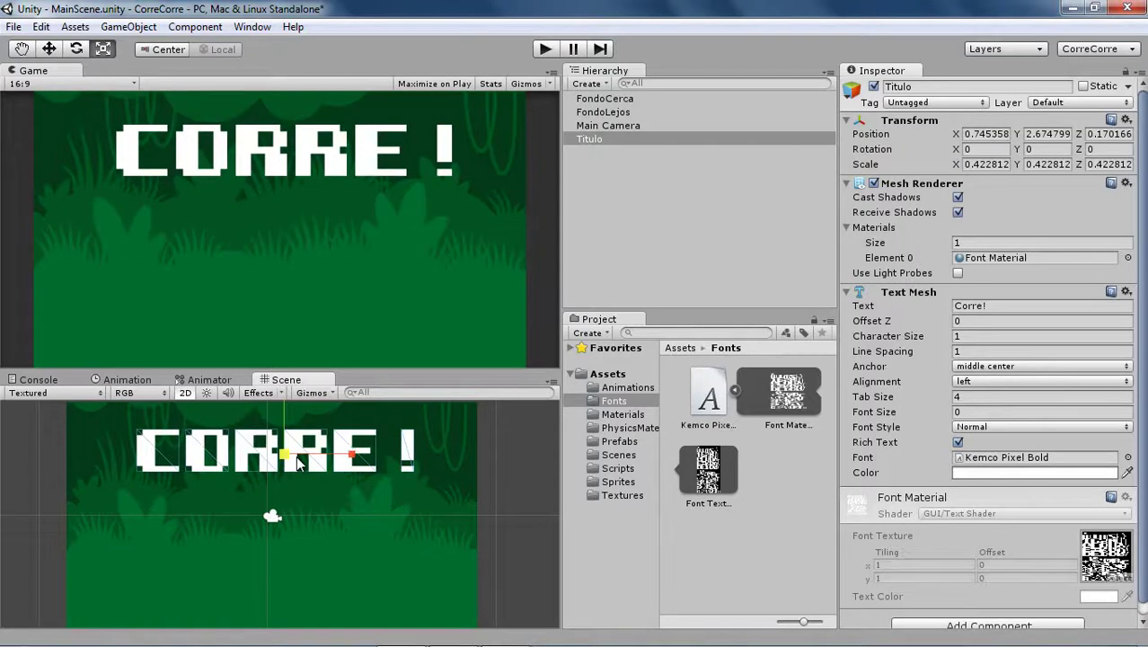
Step: Duplicate the Titulo object and rename the copy Jugar
left_click(626, 194)
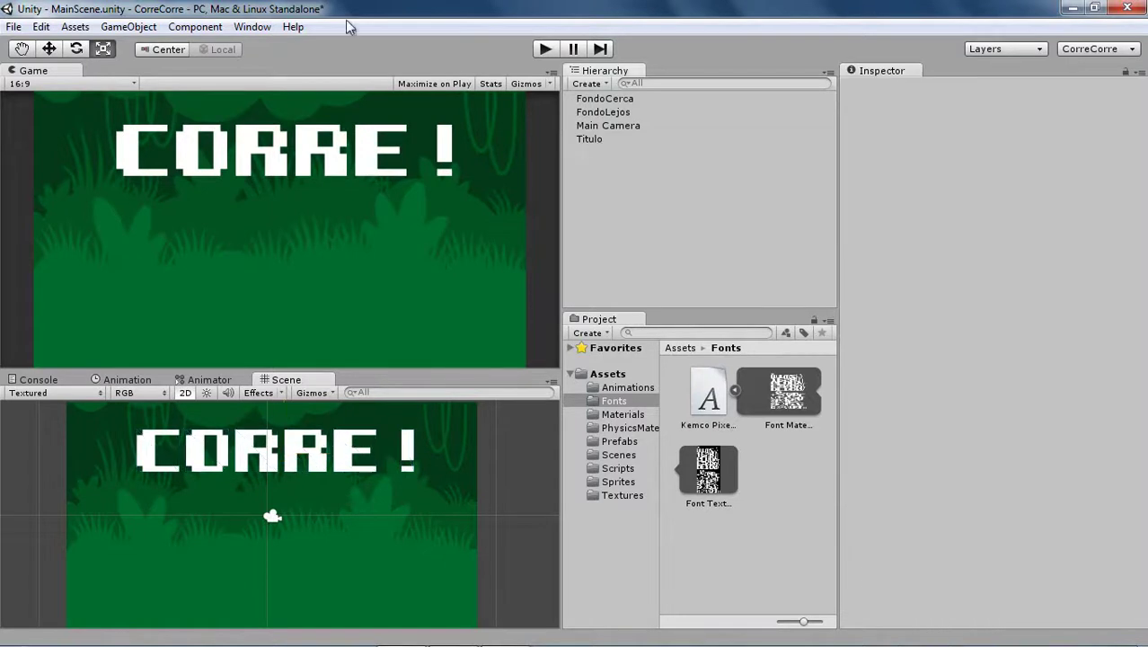
left_click(590, 142)
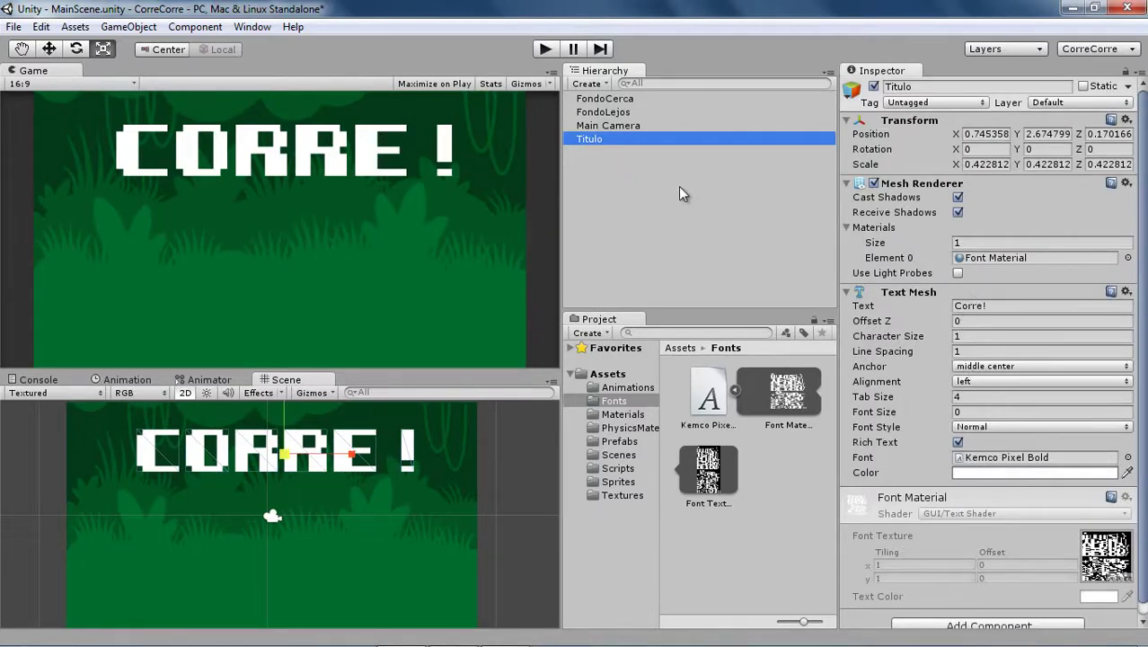
key("ctrl+d")
left_click(598, 160)
left_click(593, 154)
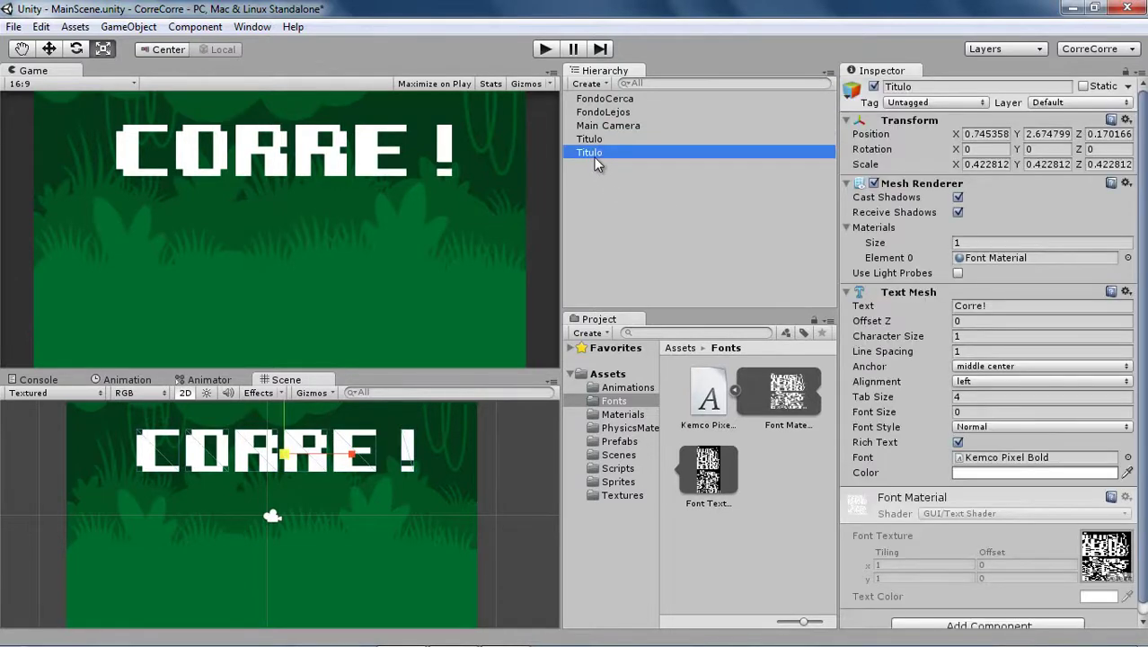
left_click(593, 157)
type("Jugar")
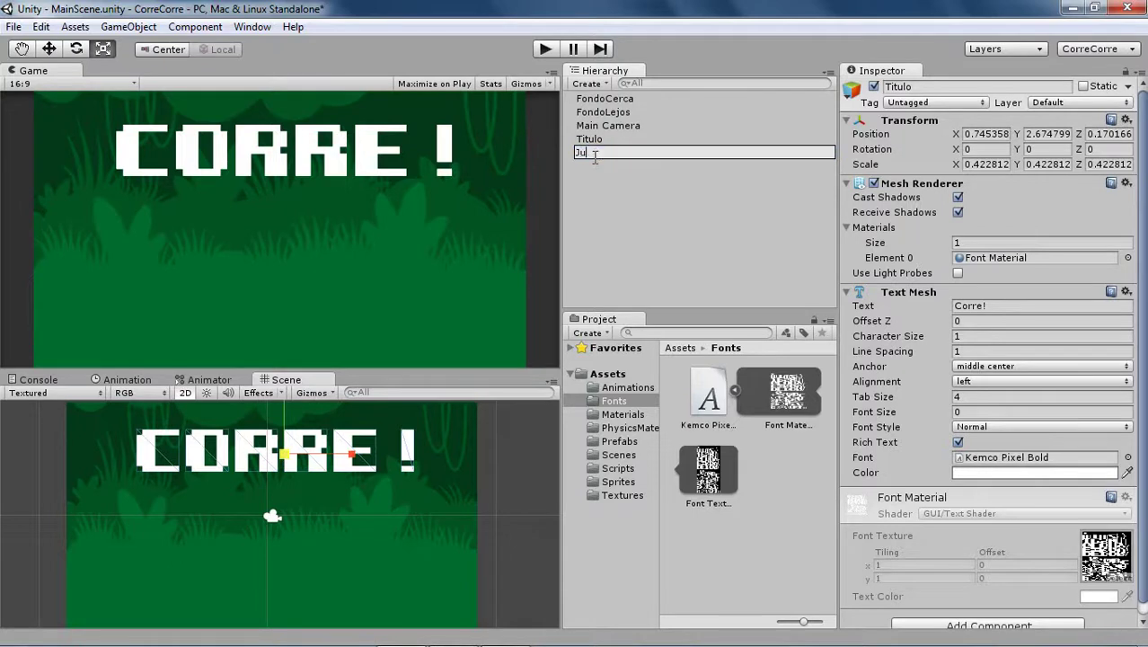
key("Return")
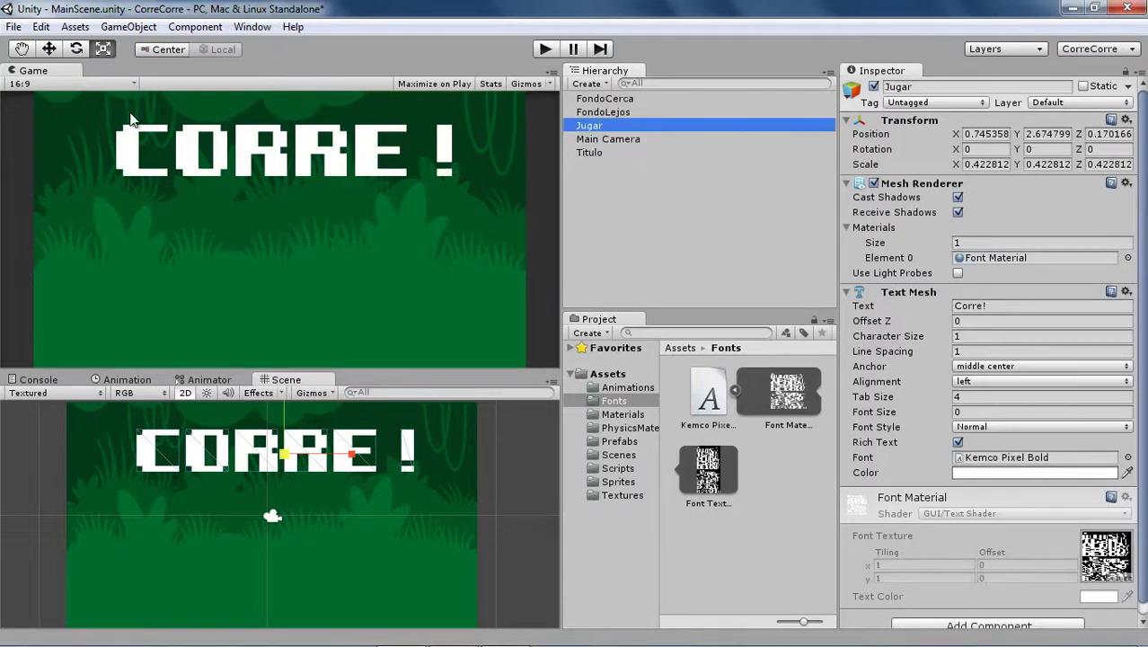
Step: Set the copy's text to 'Jugar', move it below CORRE! and shrink it
left_click(1049, 307)
type("Jugar")
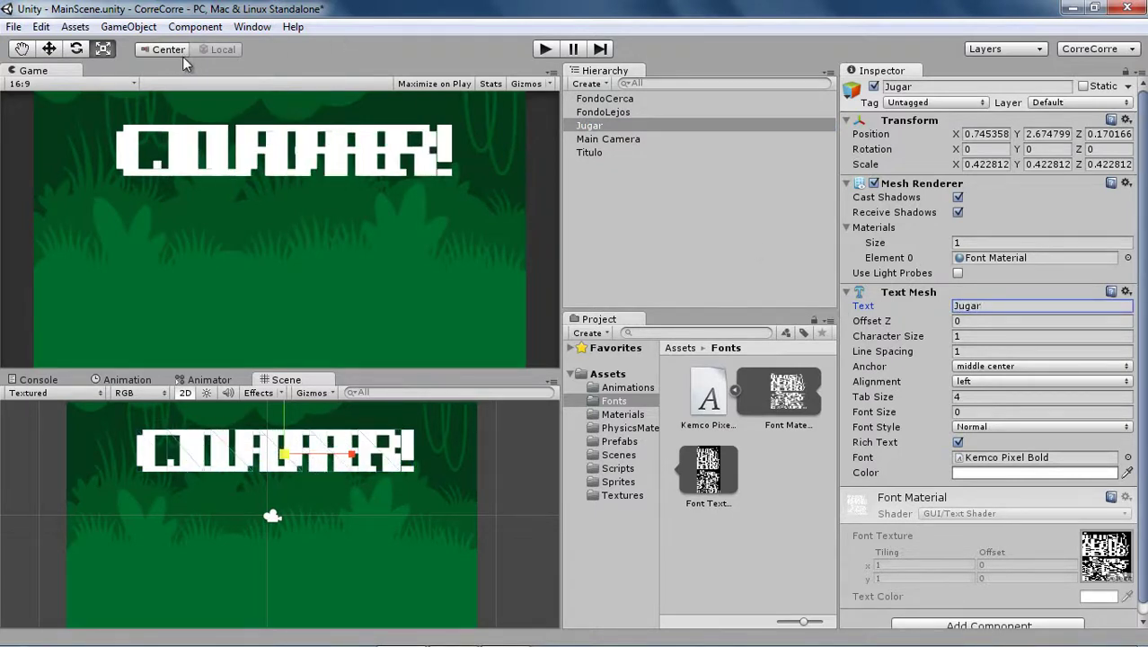
left_click(52, 49)
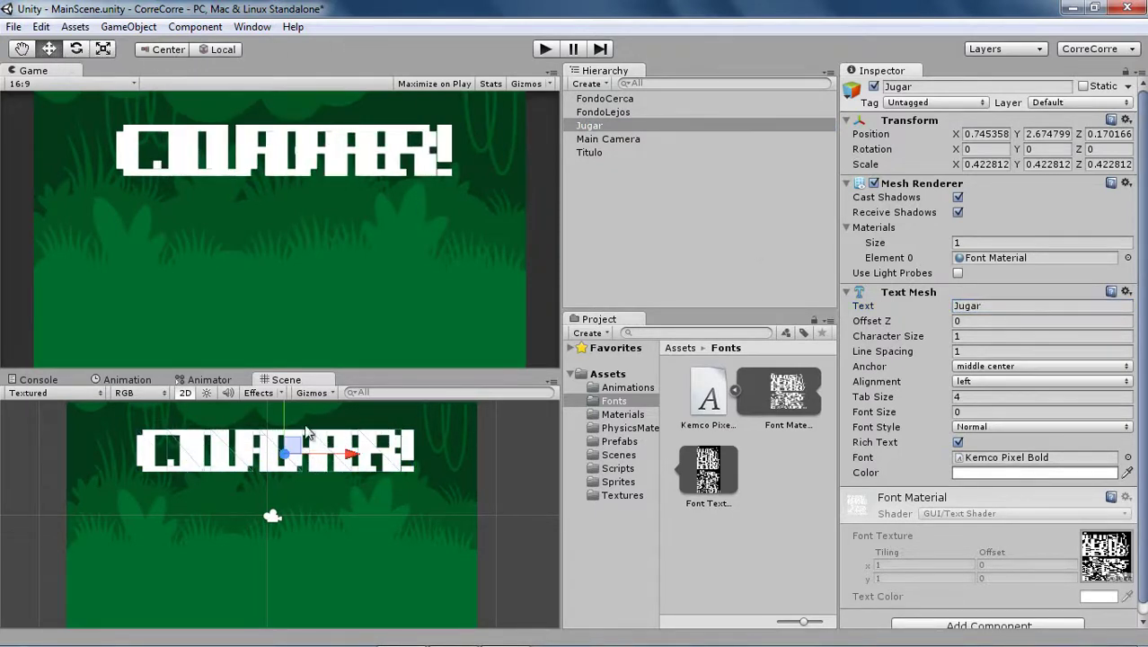
left_click_drag(288, 438, 280, 487)
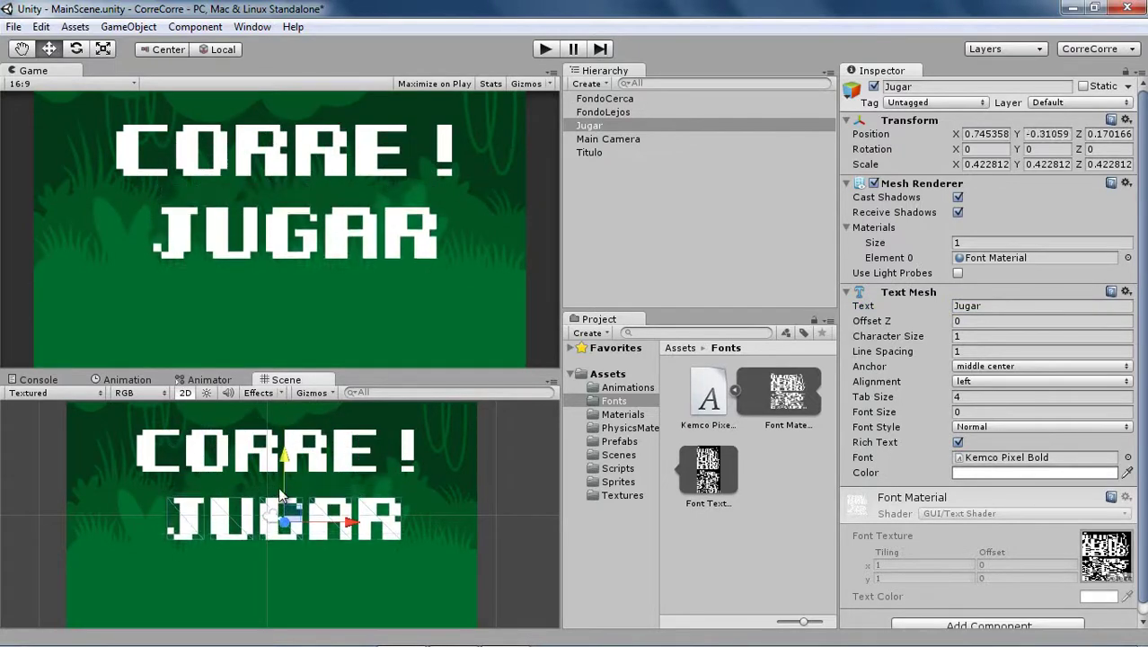
left_click(103, 49)
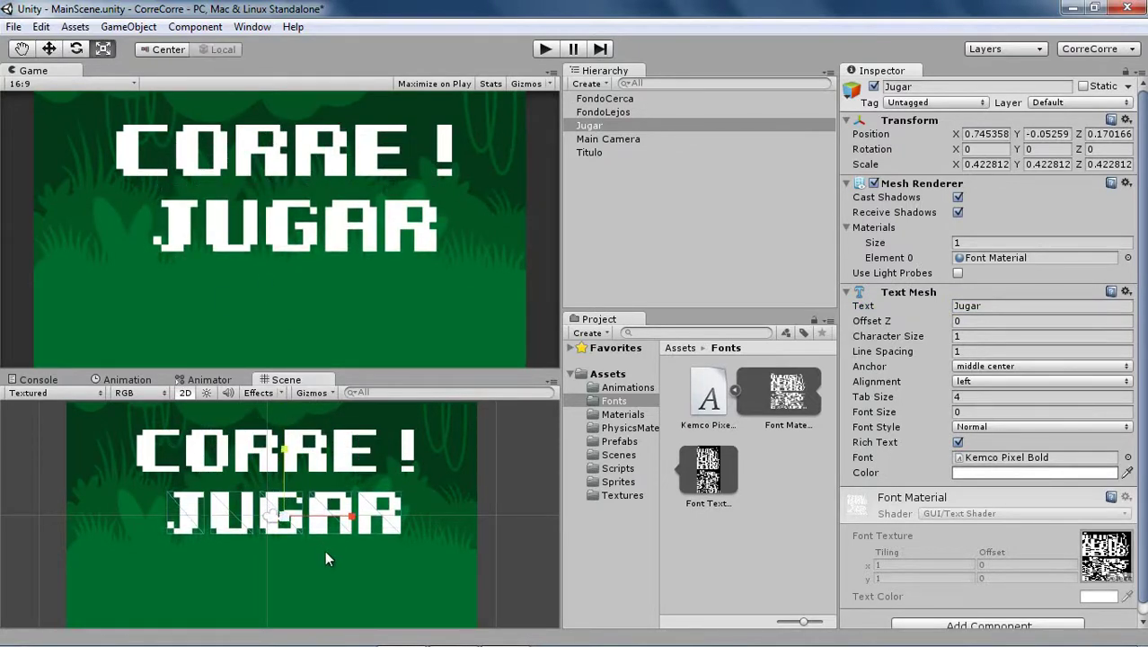
left_click_drag(287, 528, 238, 519)
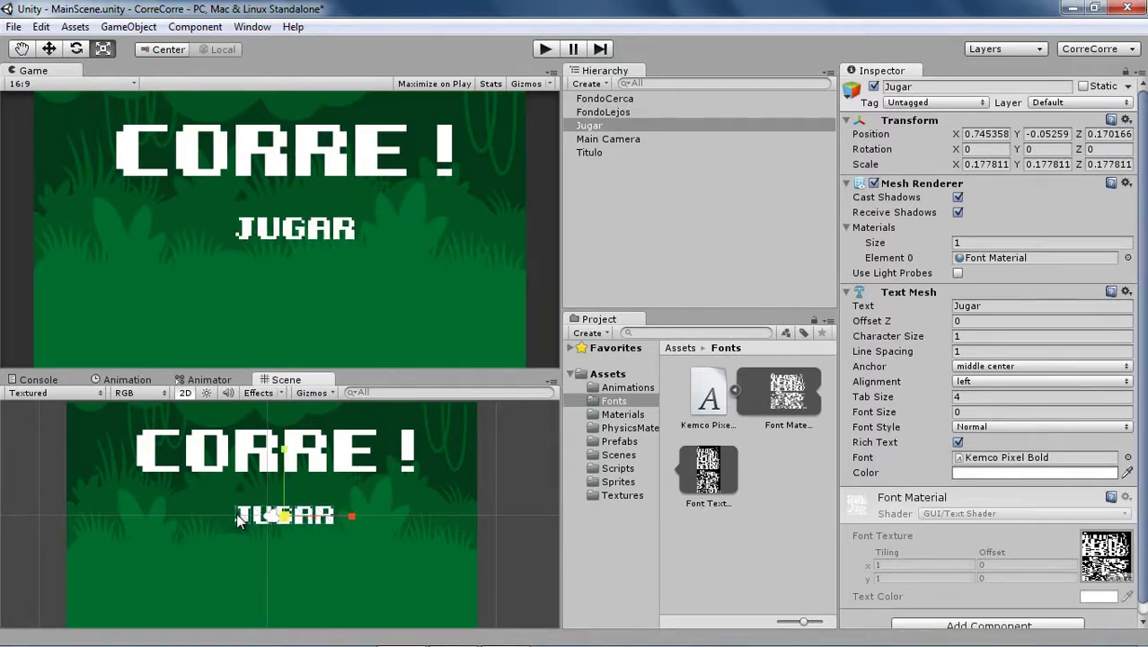
Step: Shrink CORRE! slightly, shrink JUGAR a bit more and lower it under the title
left_click(314, 452)
left_click(313, 463)
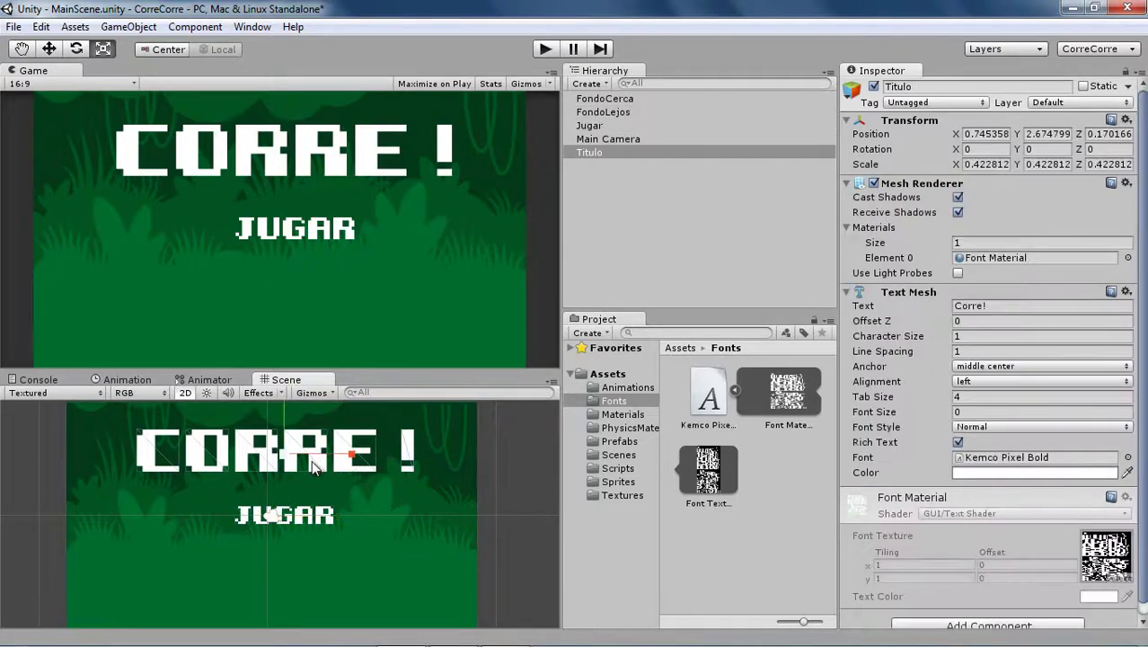
mouse_move(287, 458)
left_mouse_down()
mouse_move(266, 452)
mouse_move(280, 507)
left_mouse_up()
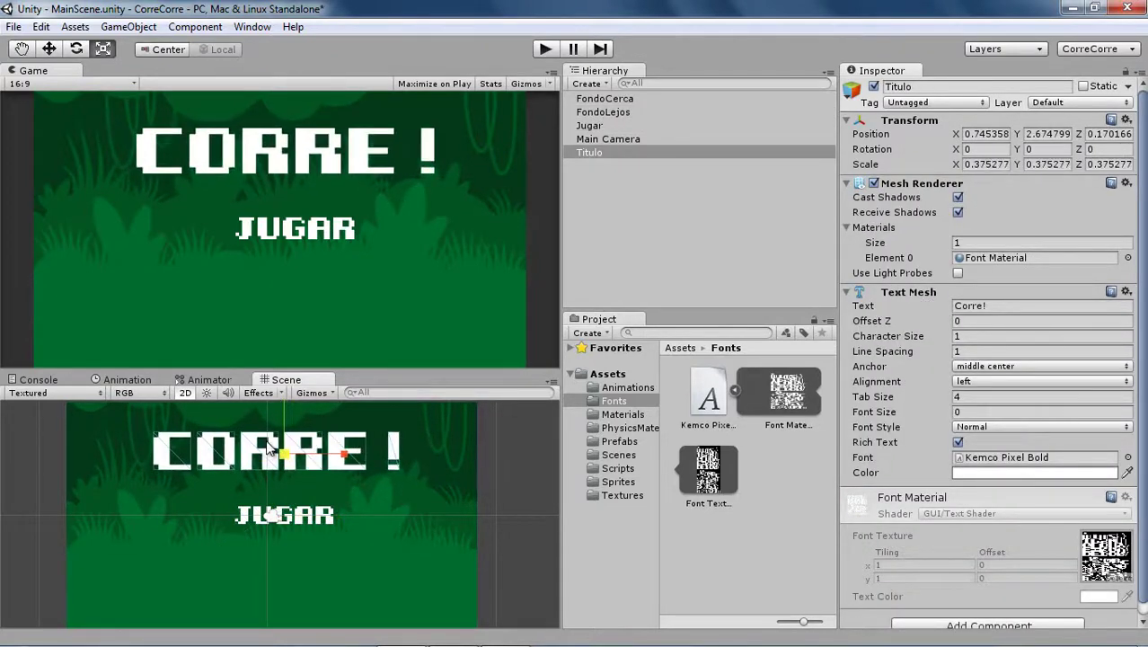
left_click(291, 518)
left_click_drag(286, 514, 273, 517)
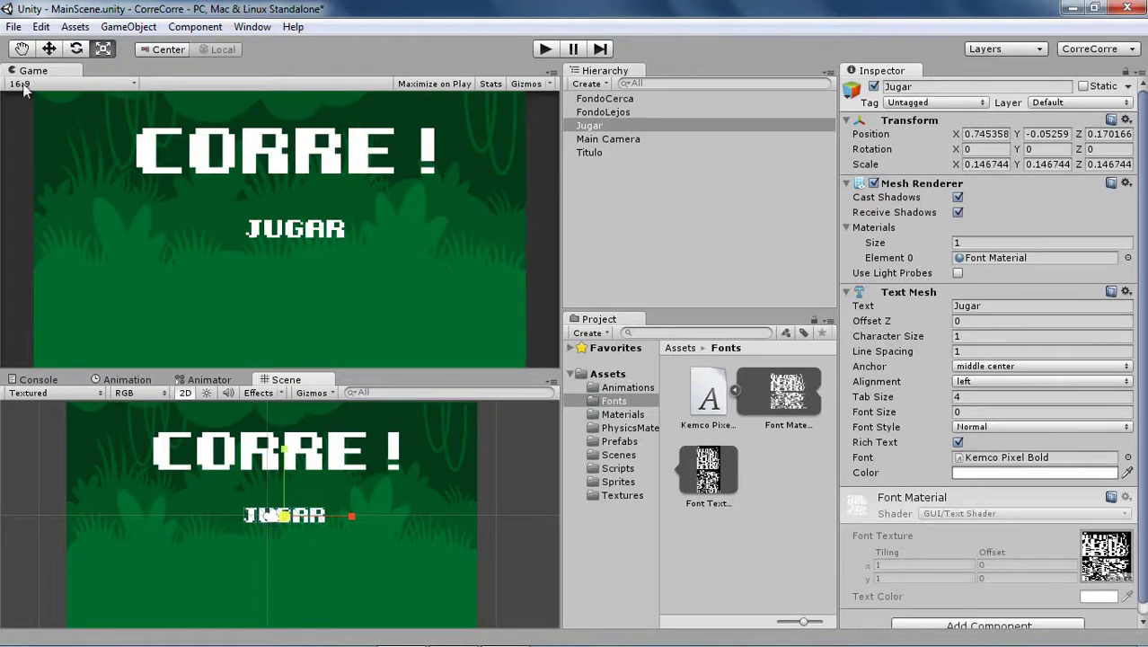
left_click(48, 48)
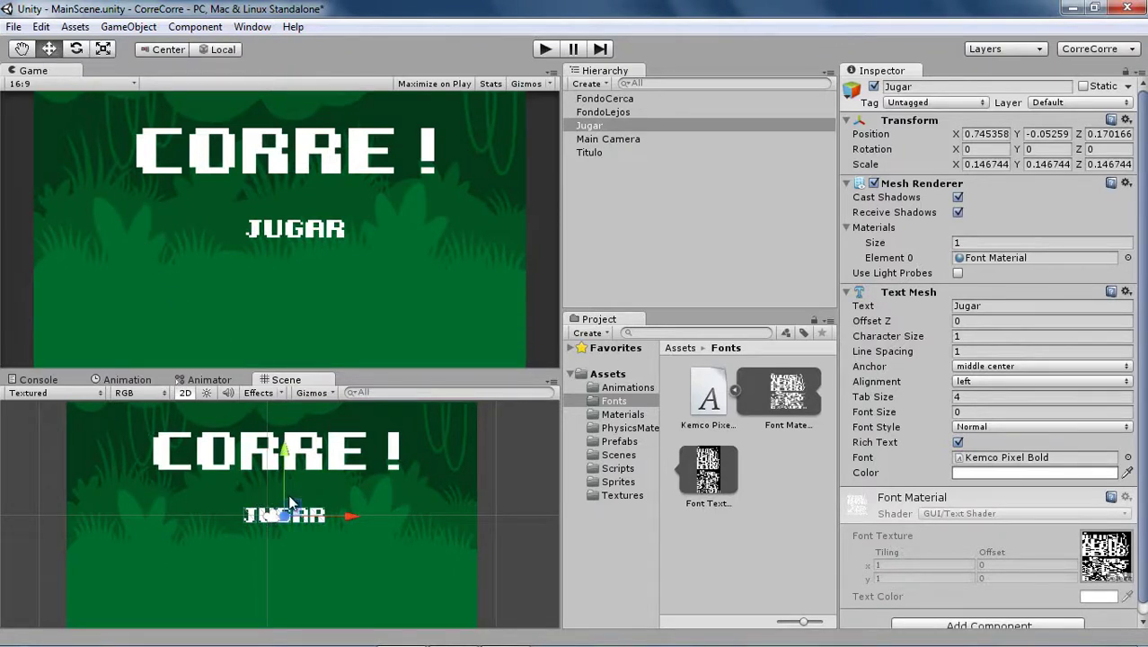
left_click_drag(290, 503, 277, 528)
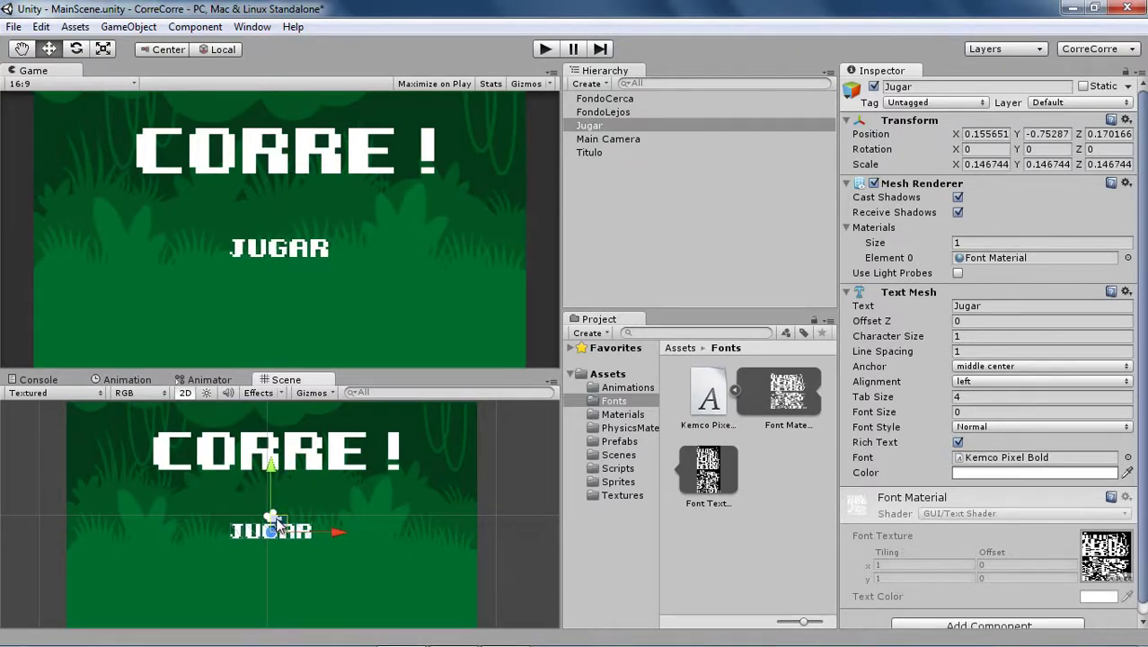
left_click(627, 199)
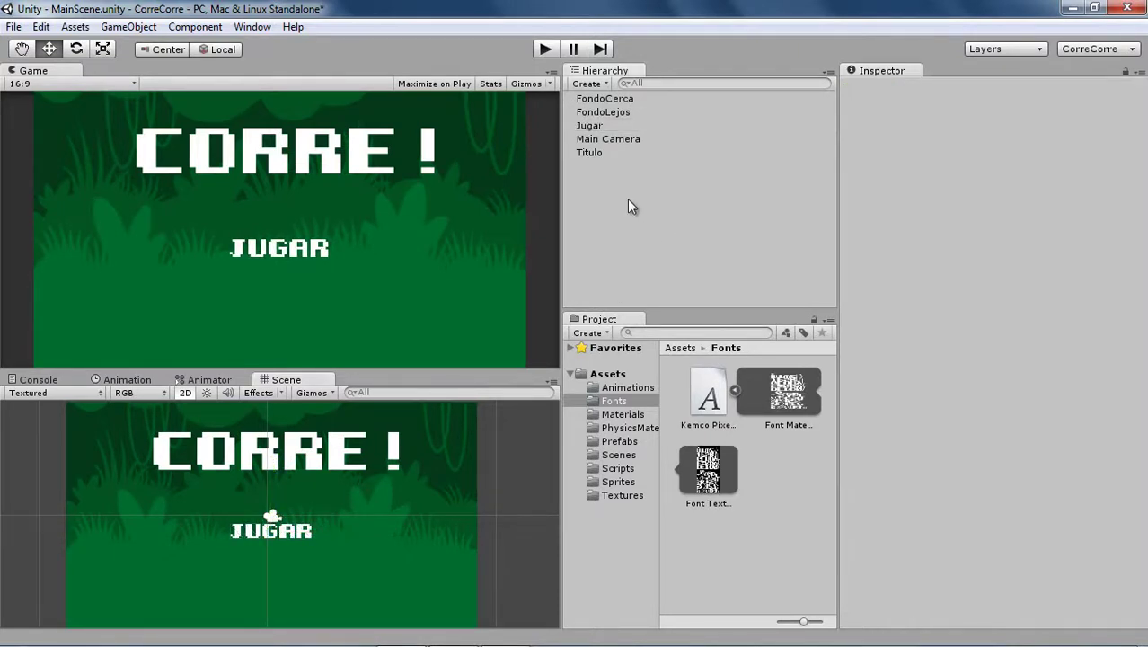
Step: Create a new 3D Text object named MasInfoA using the Kemco Pixel Bold font
left_click(128, 26)
mouse_move(184, 68)
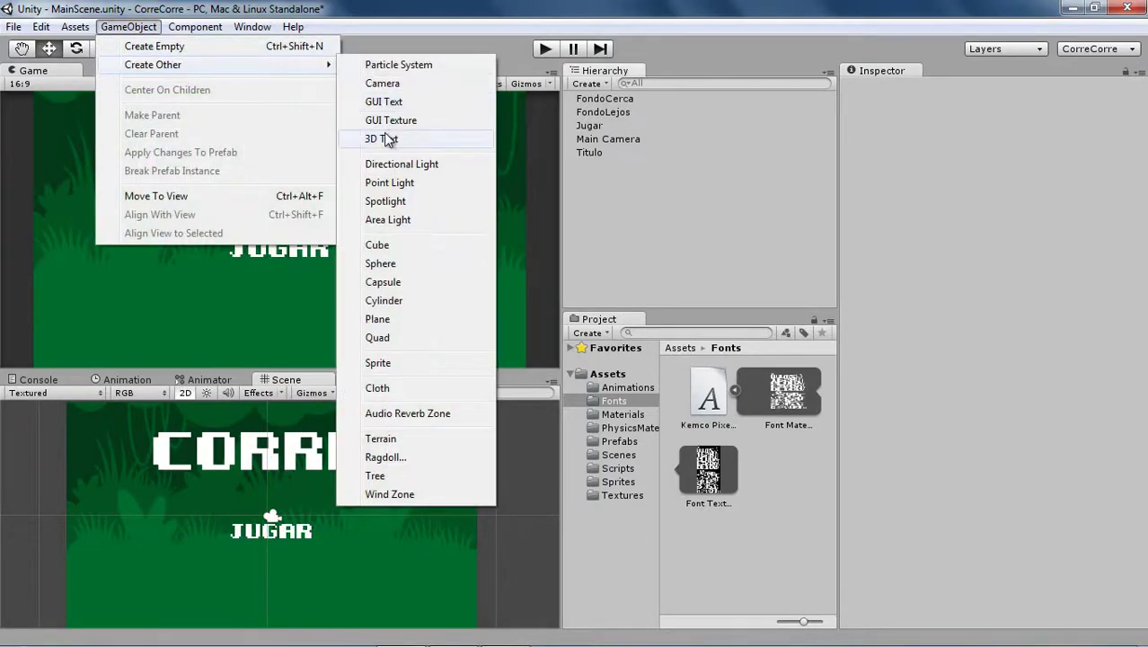
left_click(386, 141)
left_click(626, 166)
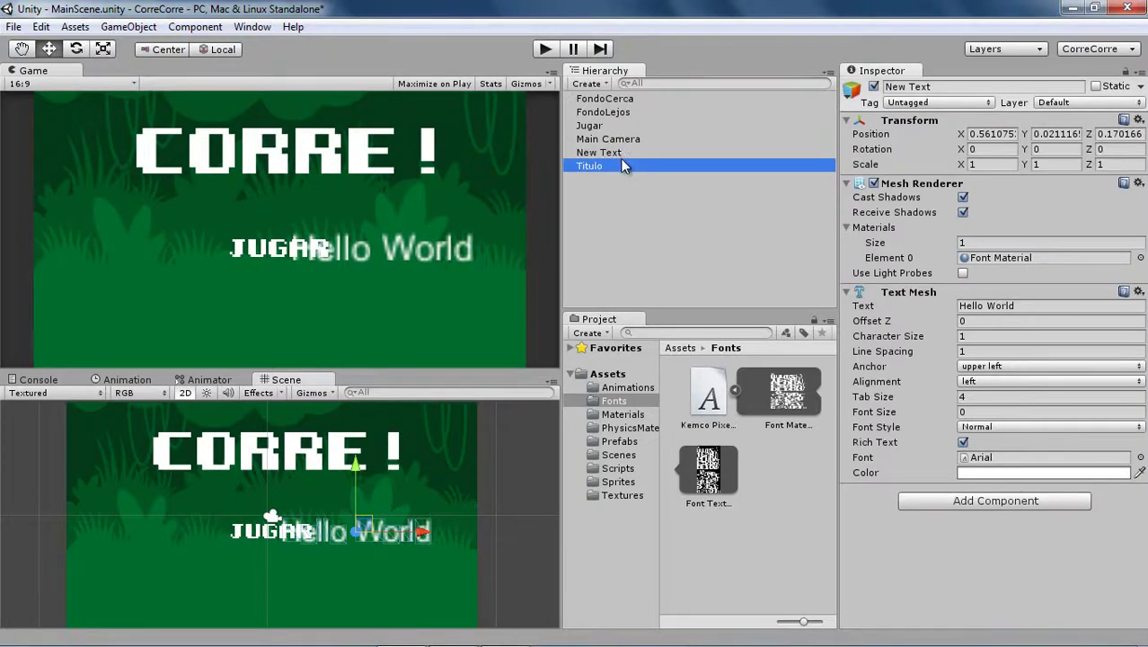
left_click(614, 153)
left_click(612, 153)
type("Ma")
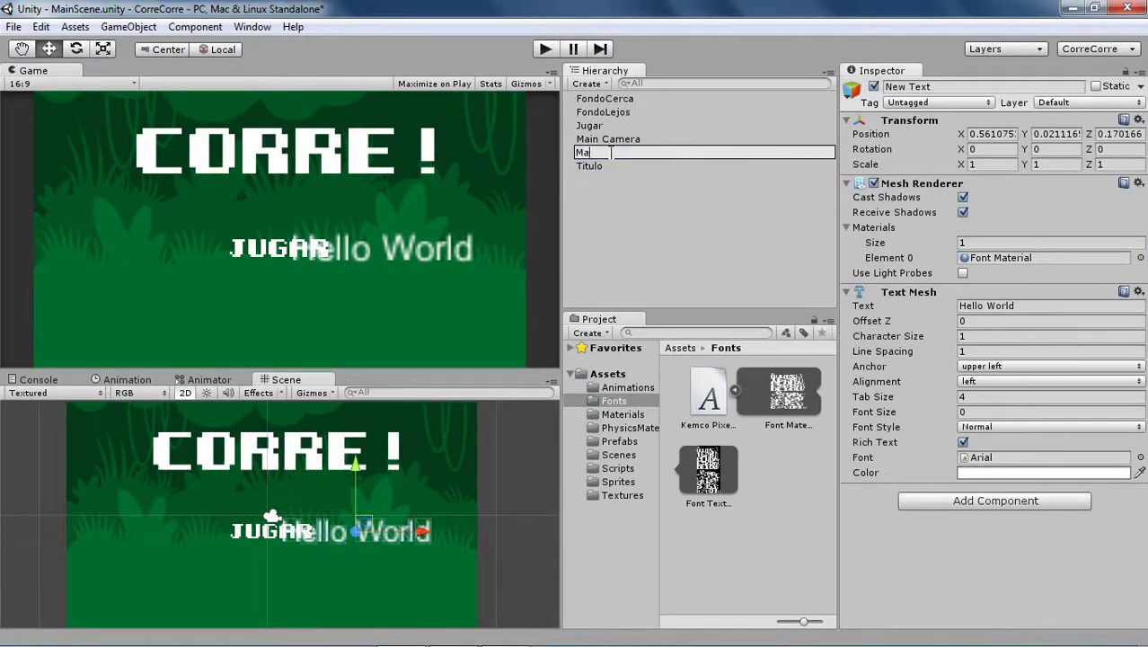
type("sInfoA")
key("Return")
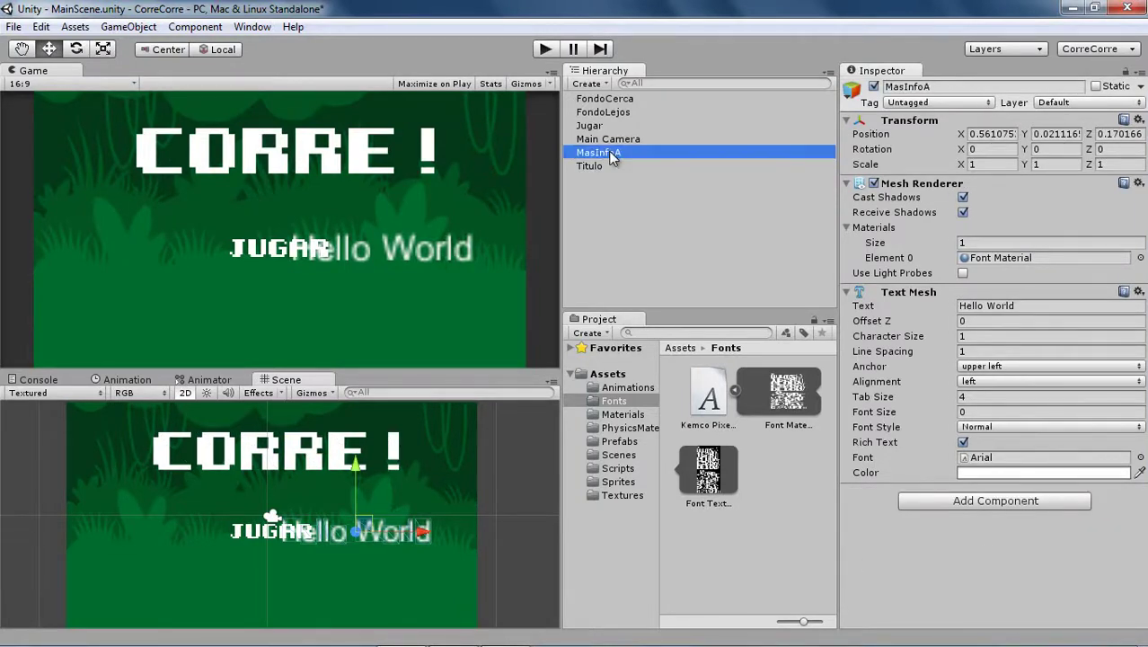
left_click(1003, 308)
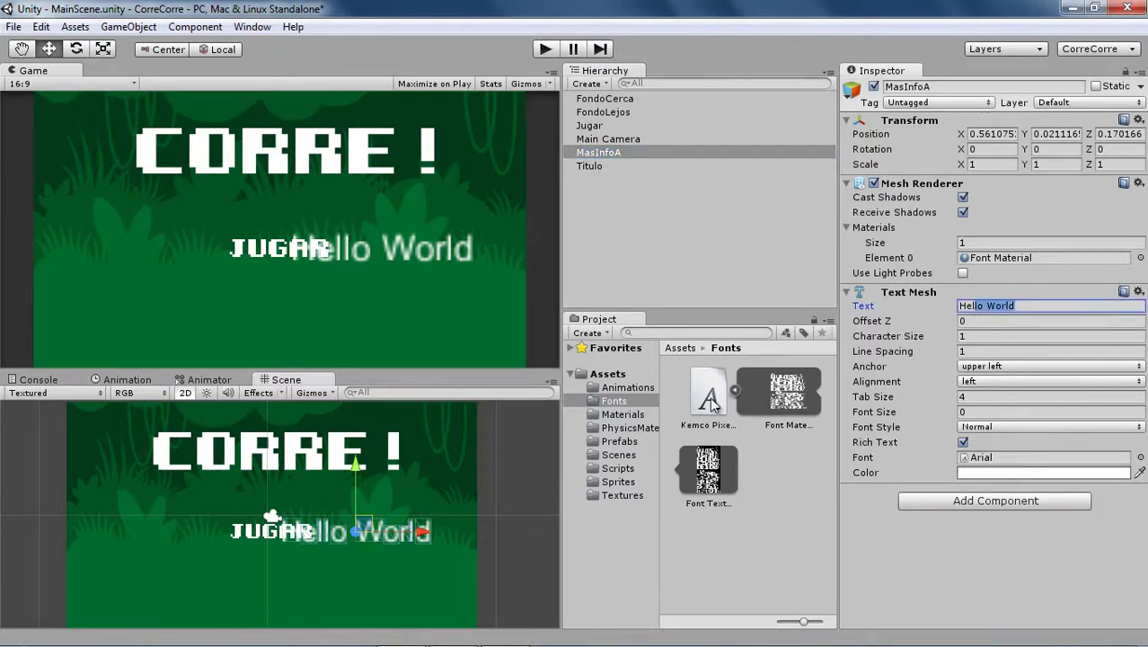
left_click_drag(707, 397, 1001, 460)
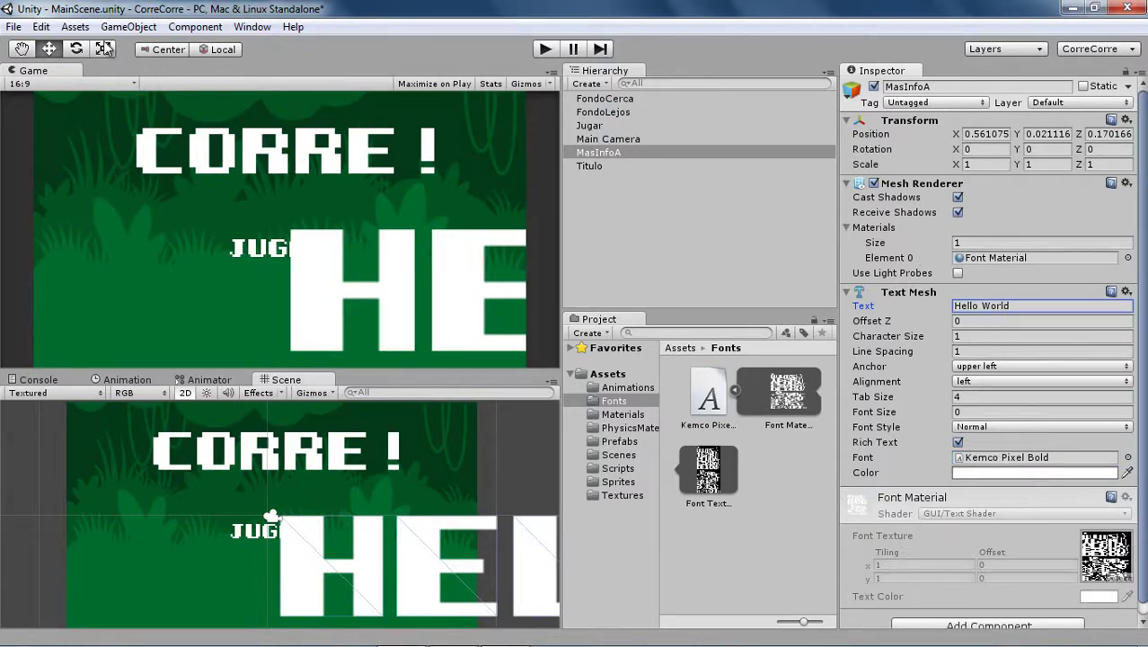
left_click(274, 526)
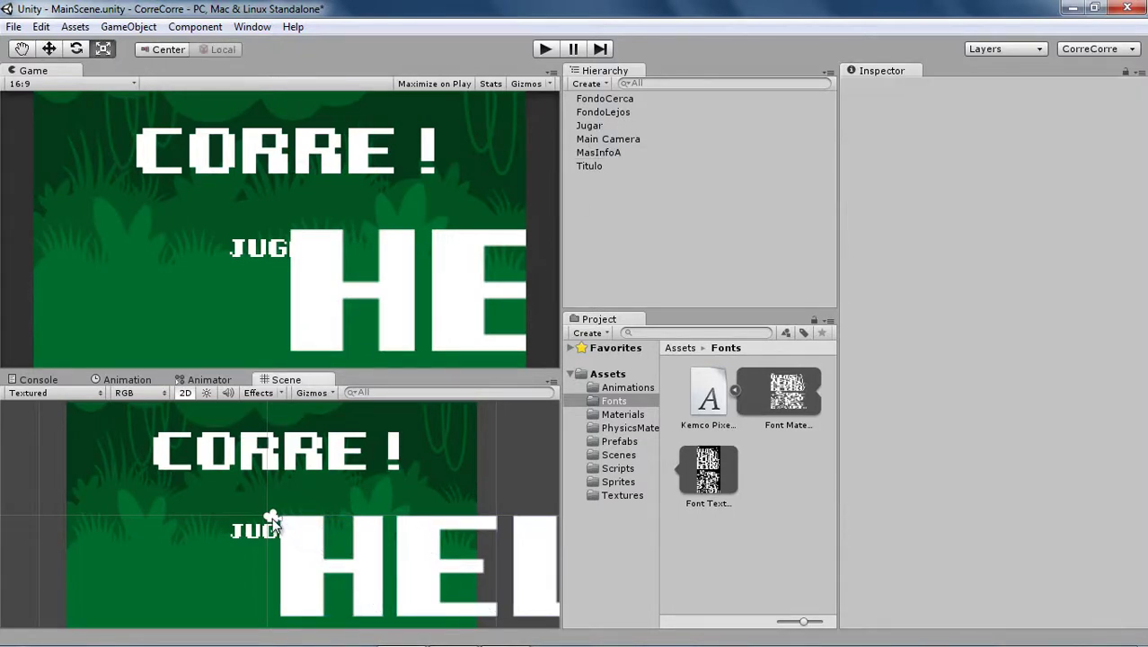
Step: Shrink the HELLO WORLD text to under half size and place it below JUGAR
scroll(356, 550, "down", 5)
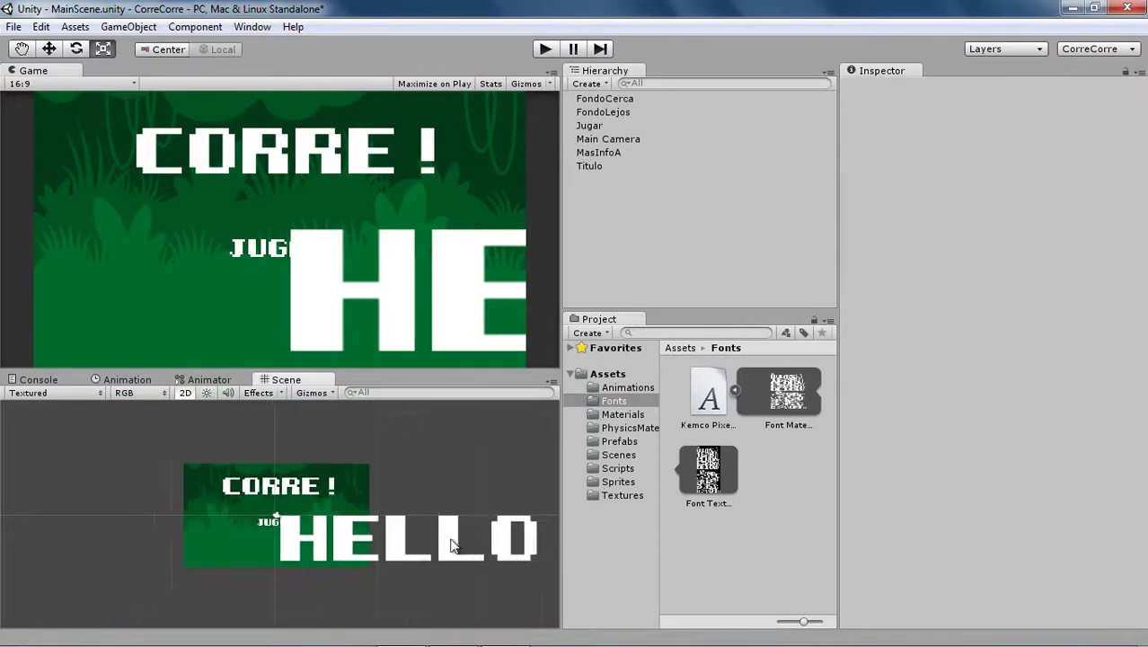
scroll(457, 543, "down", 3)
left_click(484, 532)
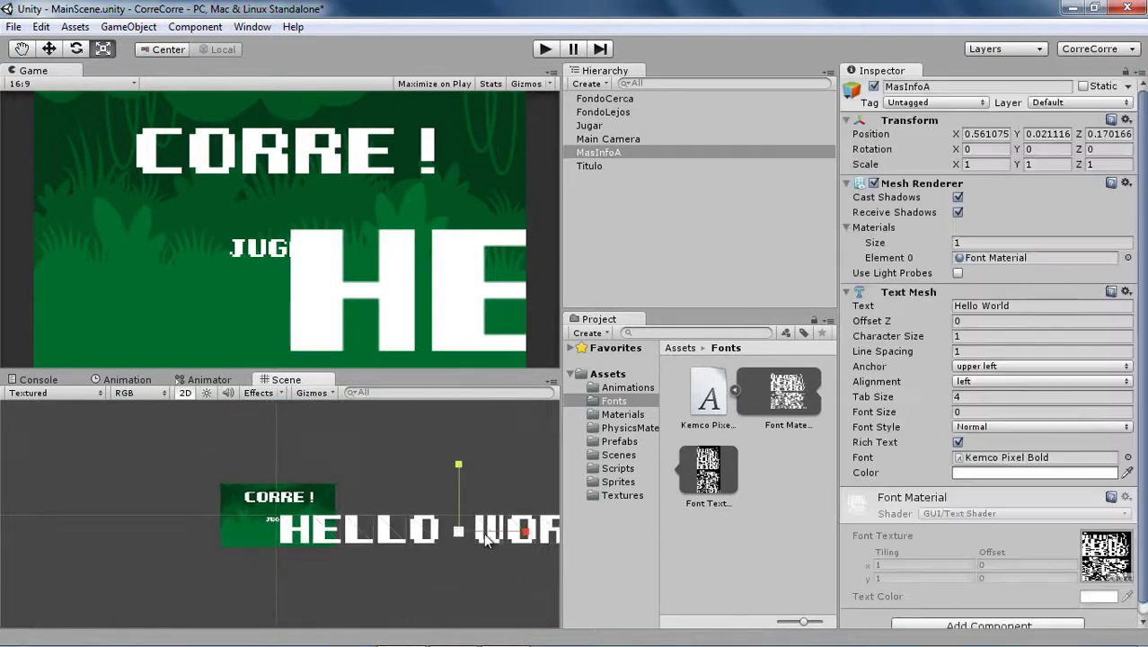
left_click_drag(458, 532, 418, 549)
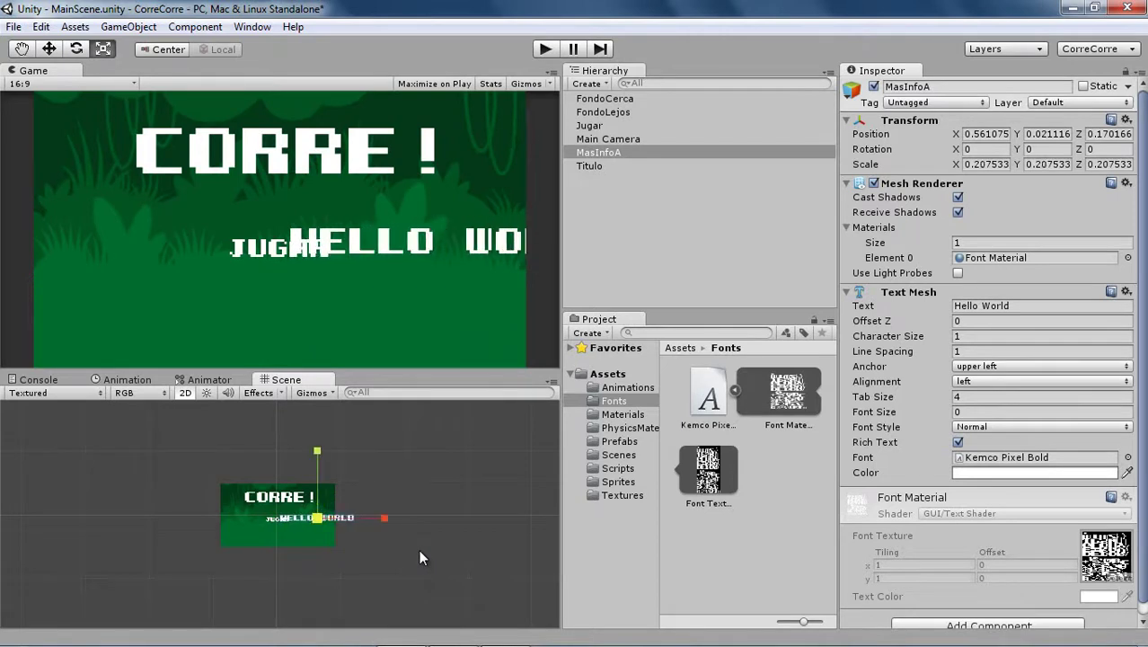
left_click(48, 48)
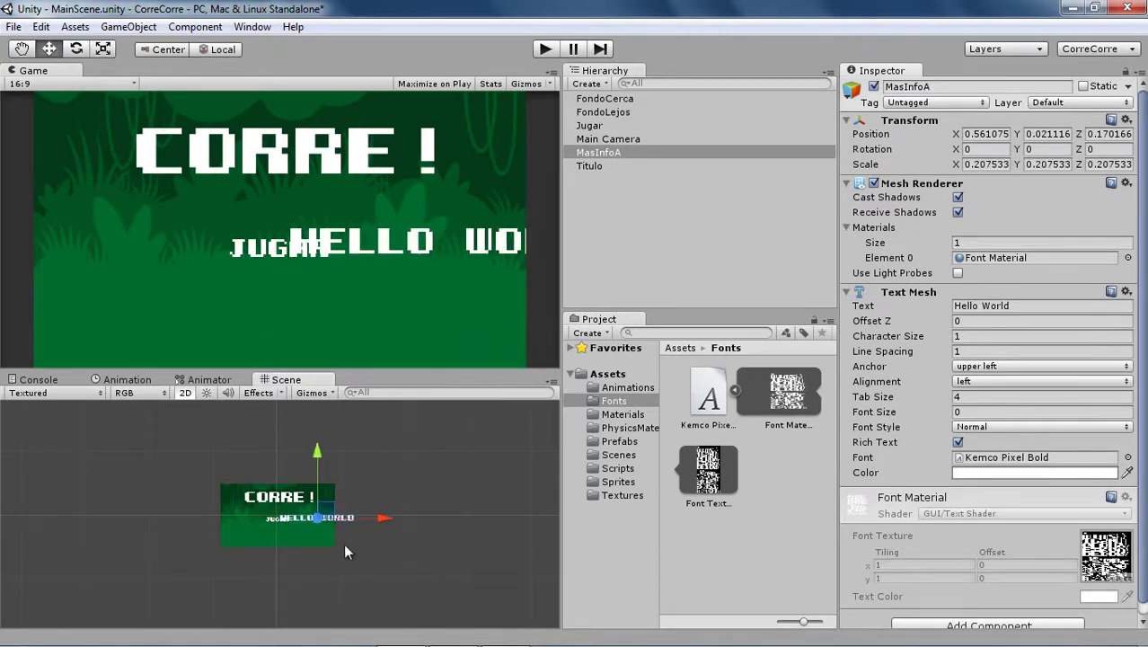
left_click_drag(329, 514, 276, 525)
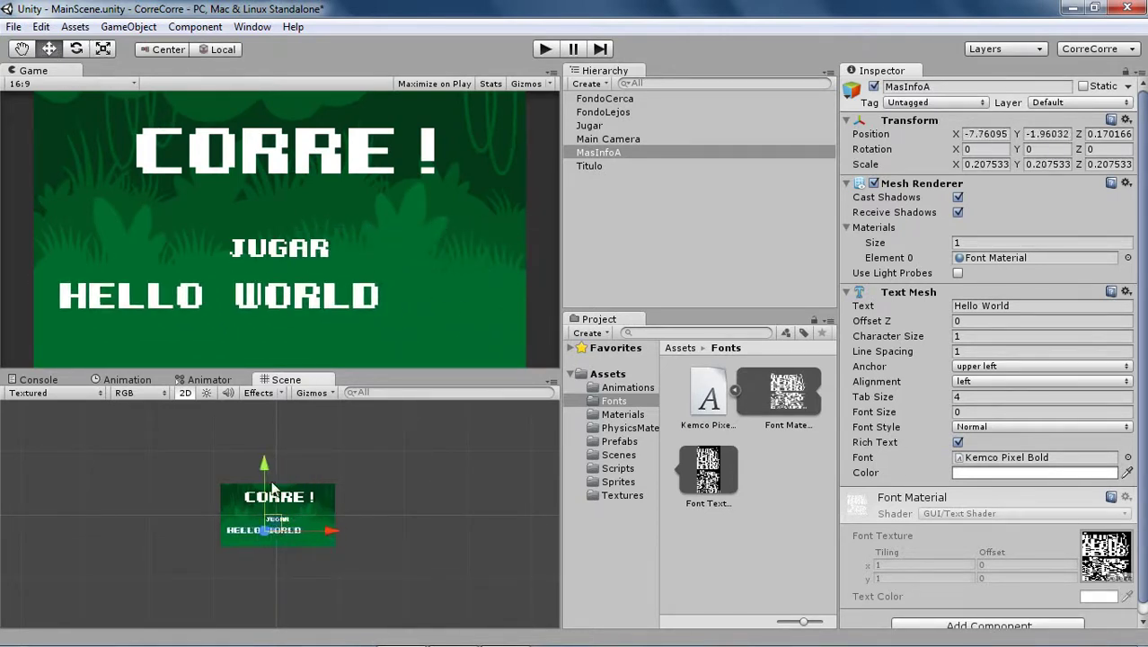
left_click(104, 49)
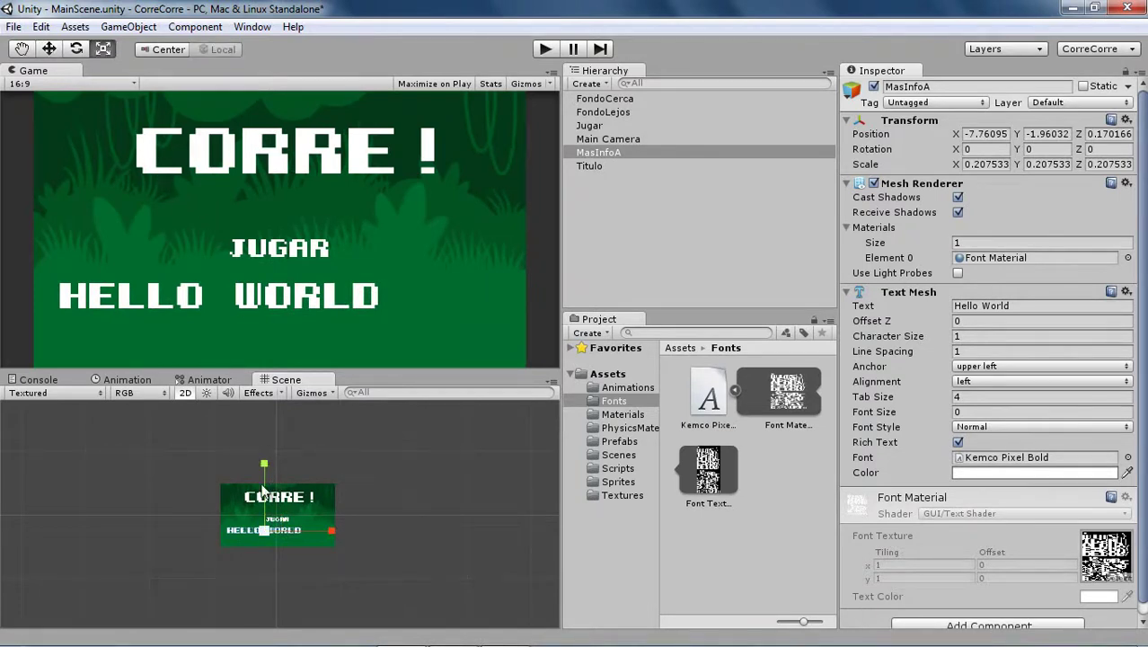
left_click_drag(264, 531, 215, 535)
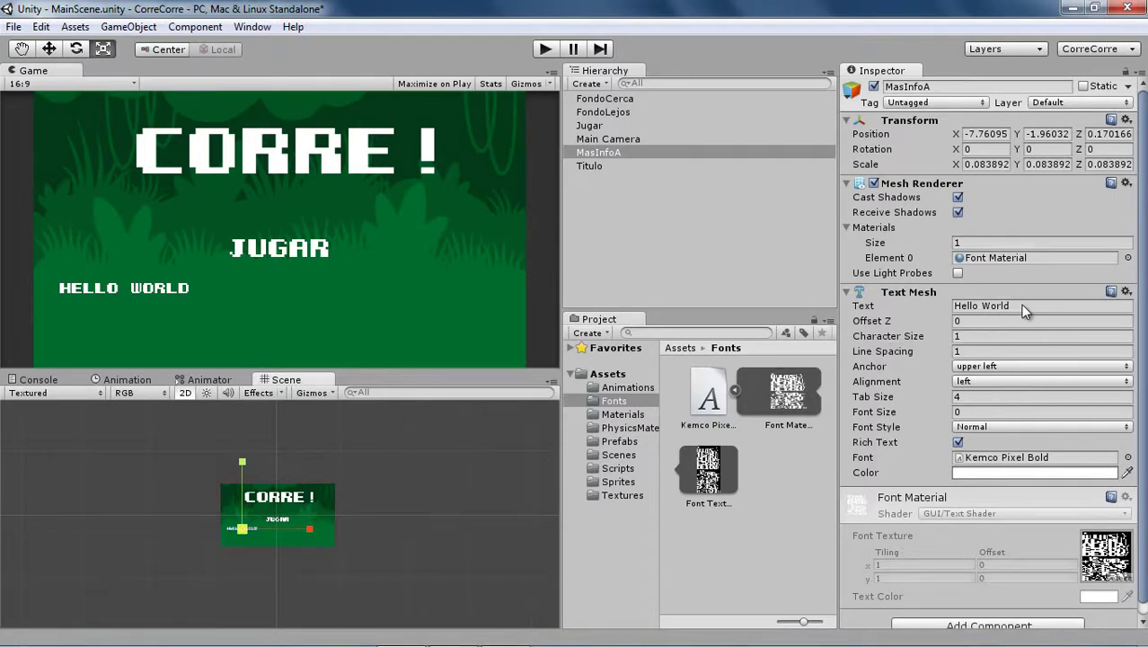
Step: Change its text to 'Aprende a hacer este juego en:' and move it lower and right
left_click_drag(1024, 310, 978, 308)
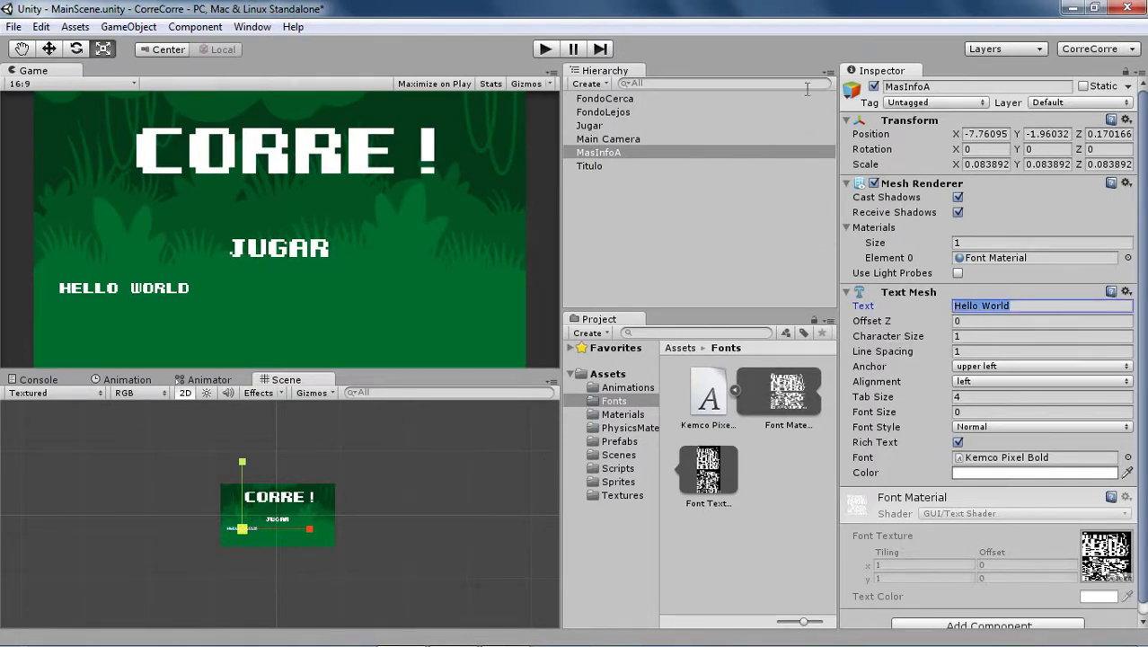
type("Aprende ")
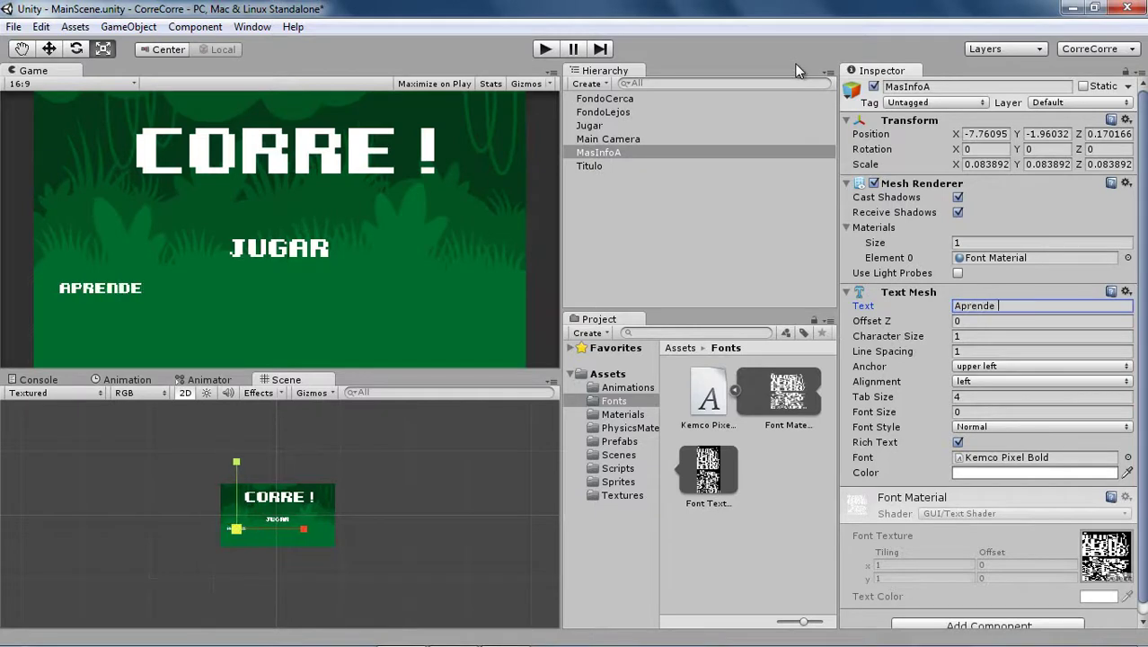
type("a hacer es")
type("te")
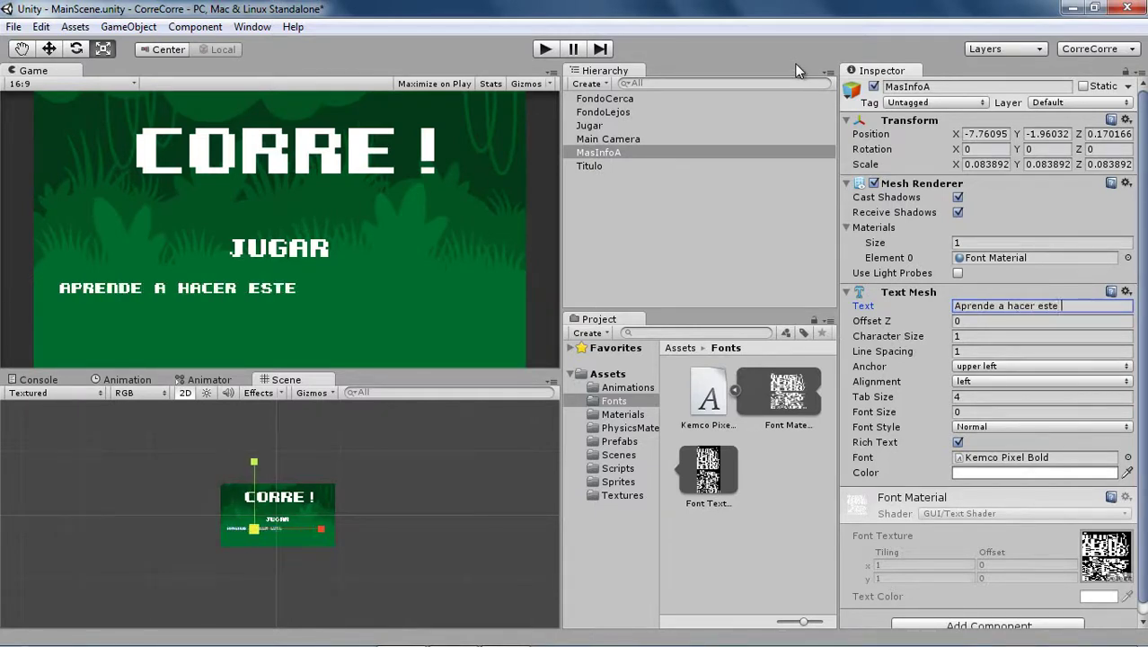
type(" juego en:")
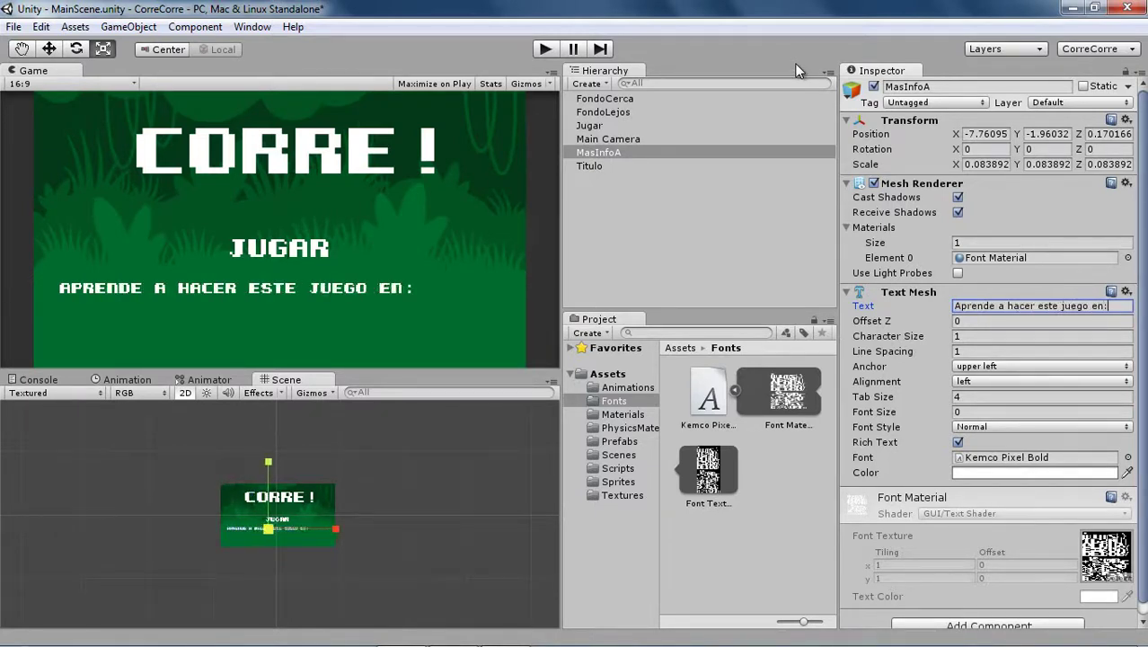
left_click(50, 48)
left_click_drag(282, 530, 290, 535)
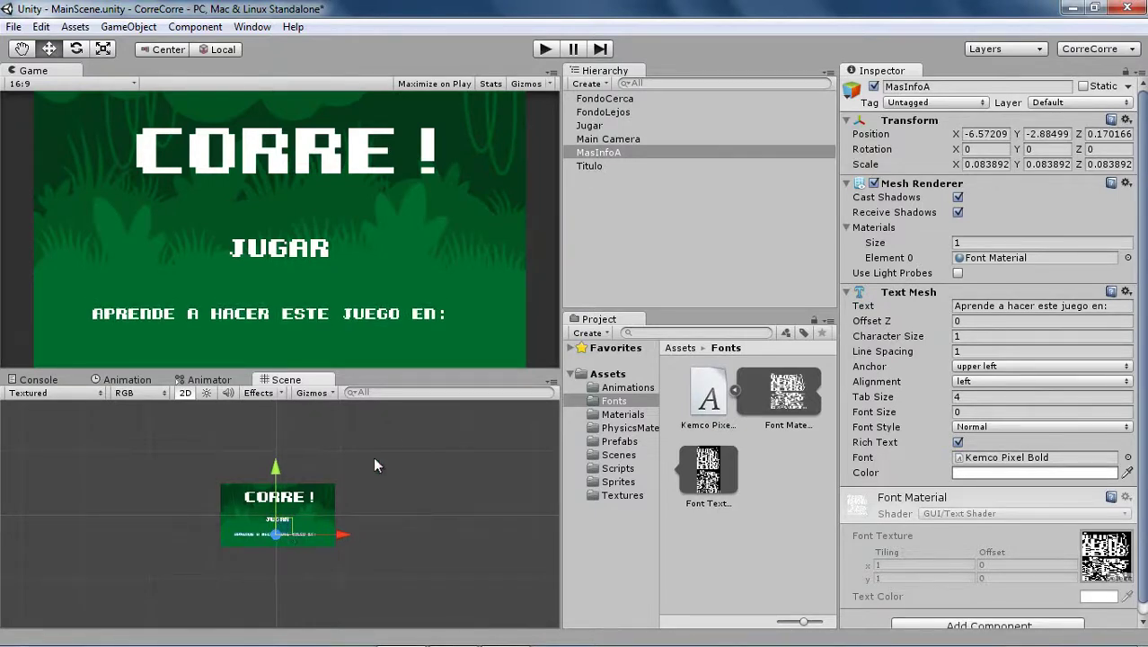
Step: Duplicate MasInfoA, move the copy down a line, and replace its text with a YouTube channel URL
left_click(595, 153)
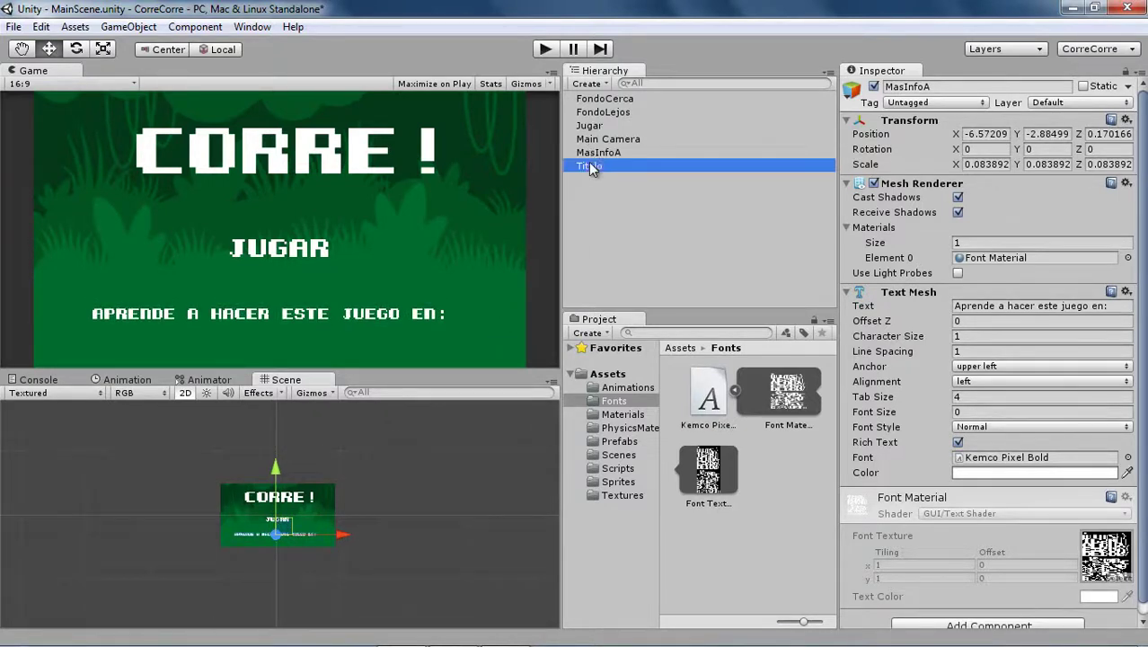
key("ctrl+d")
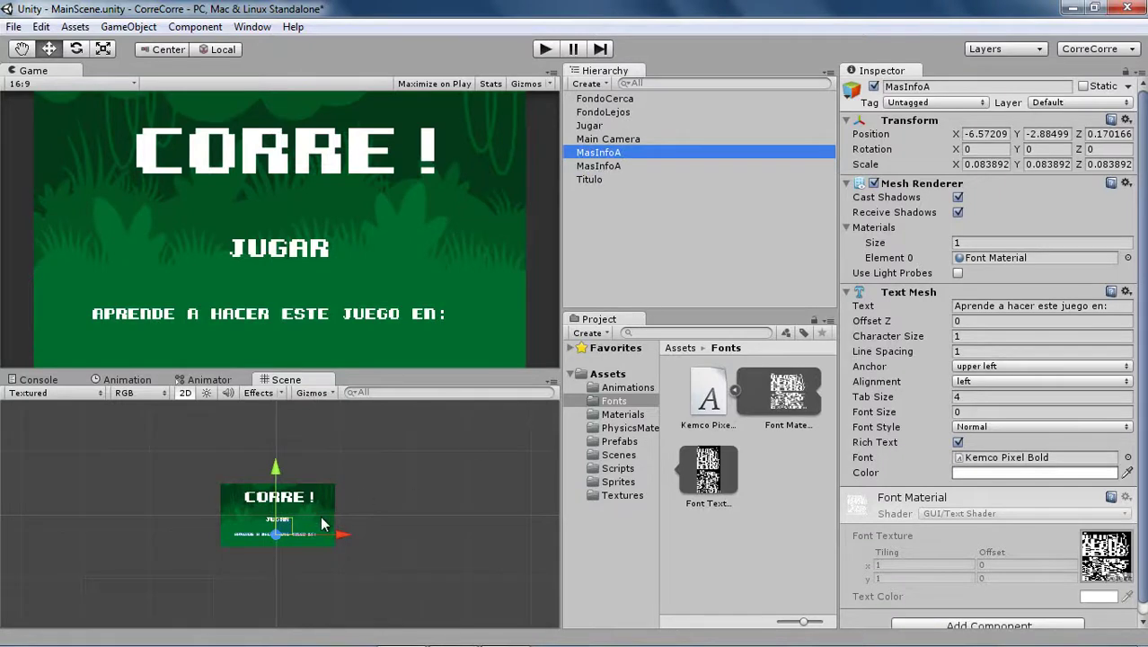
left_click_drag(277, 468, 275, 477)
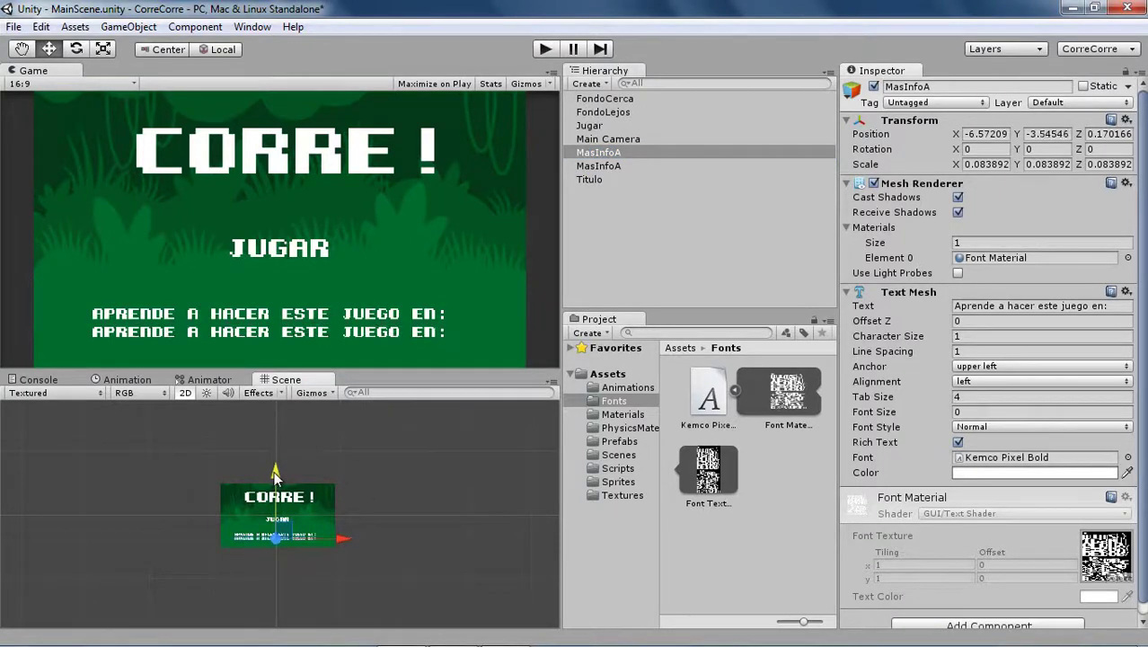
left_click(1112, 306)
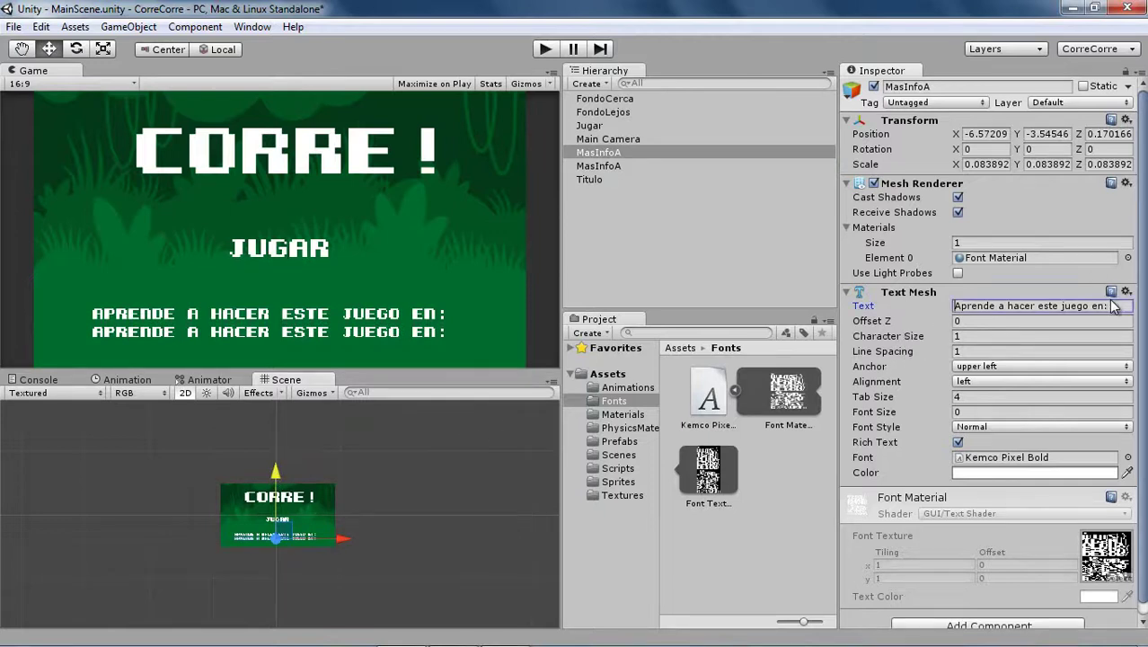
left_click_drag(954, 306, 1144, 321)
type("h")
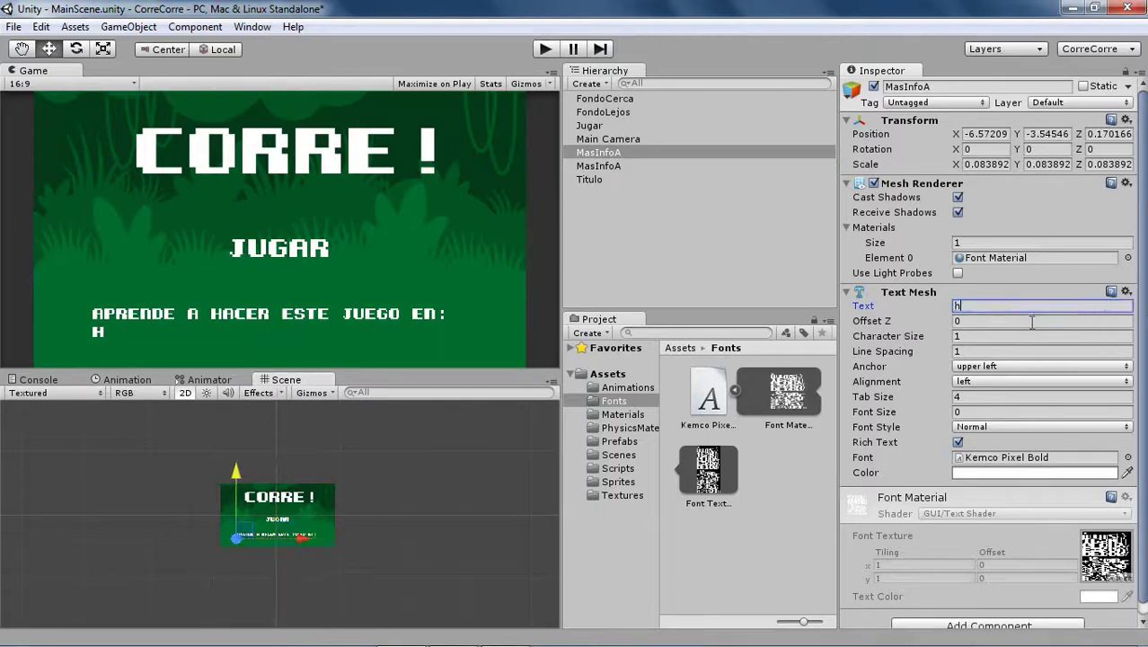
type("ttp://www.")
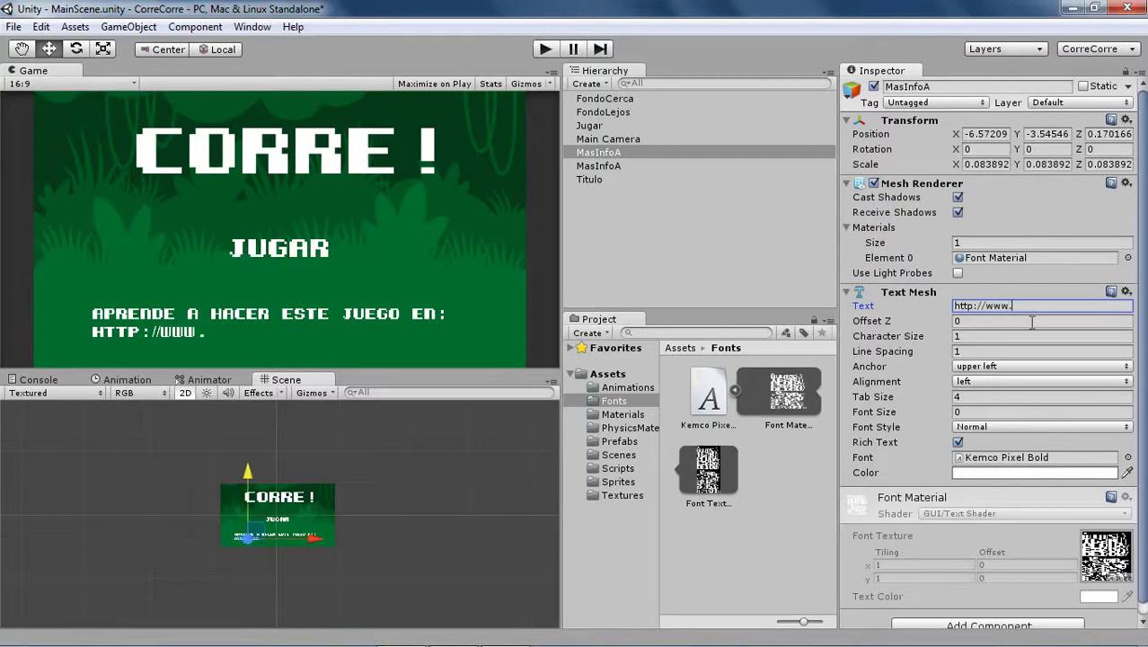
type("youtube.com")
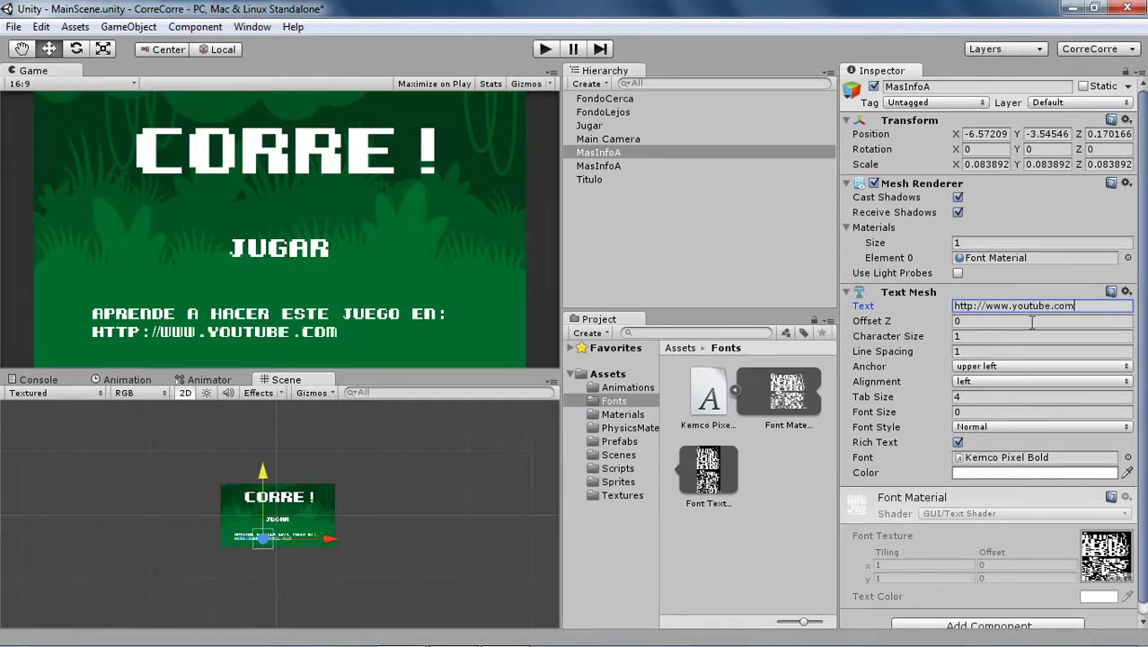
type("/juande")
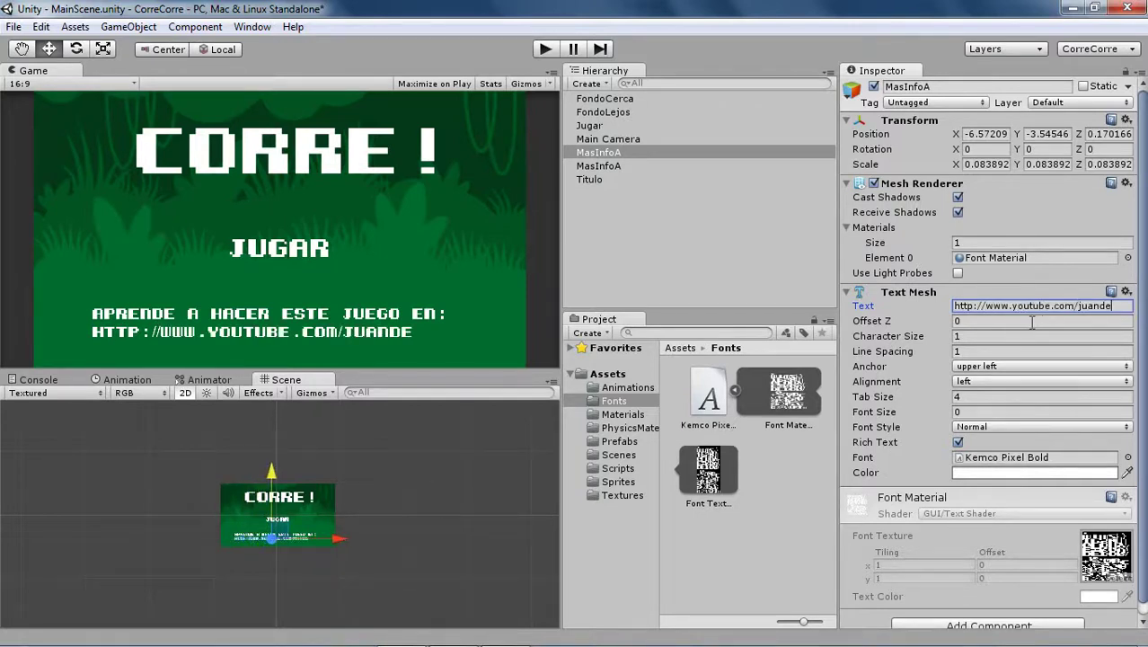
Step: Rename one info text object to MasInfoB and select both info lines
left_click(617, 165)
left_click(617, 155)
left_click(617, 154)
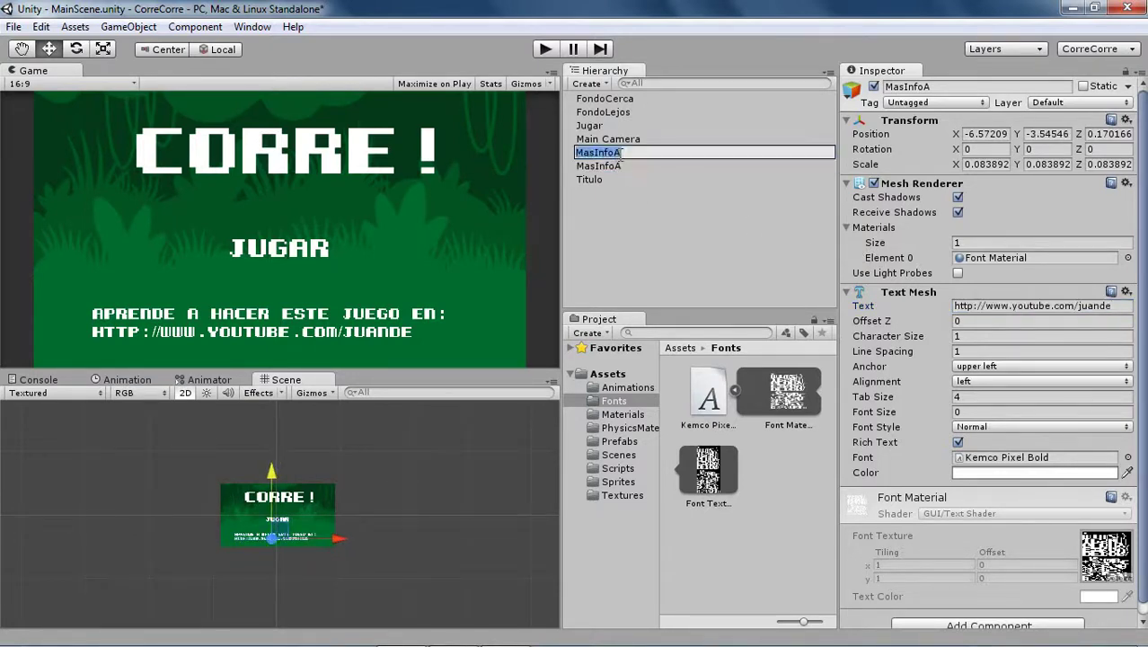
left_click(626, 151)
key("BackSpace")
type("B")
key("Return")
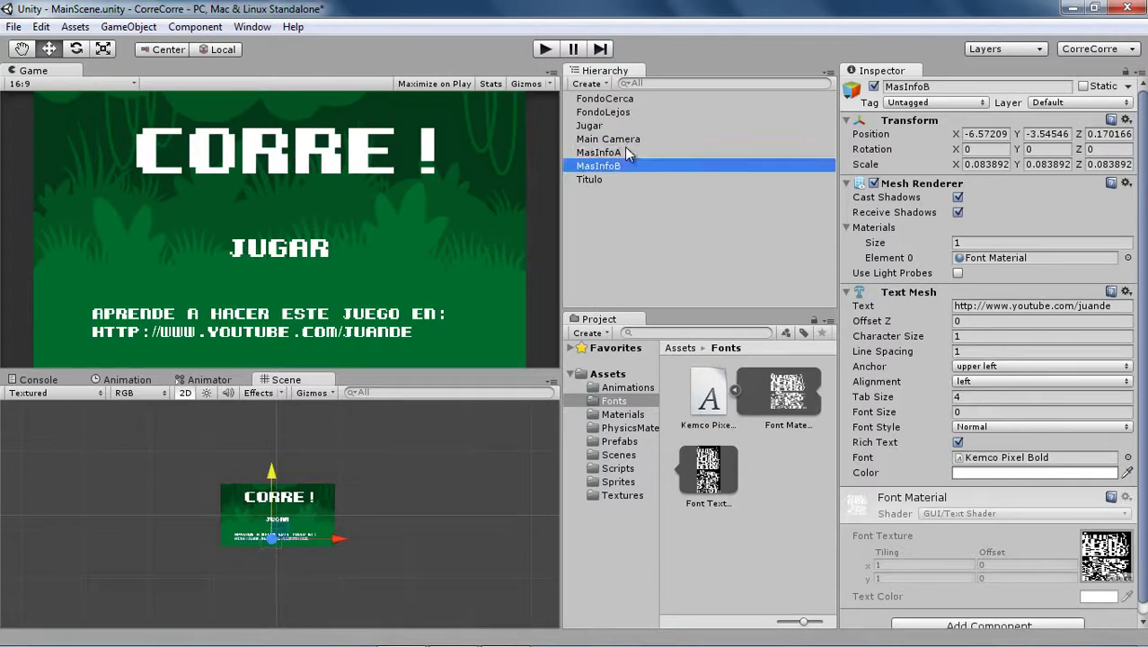
left_click(622, 155)
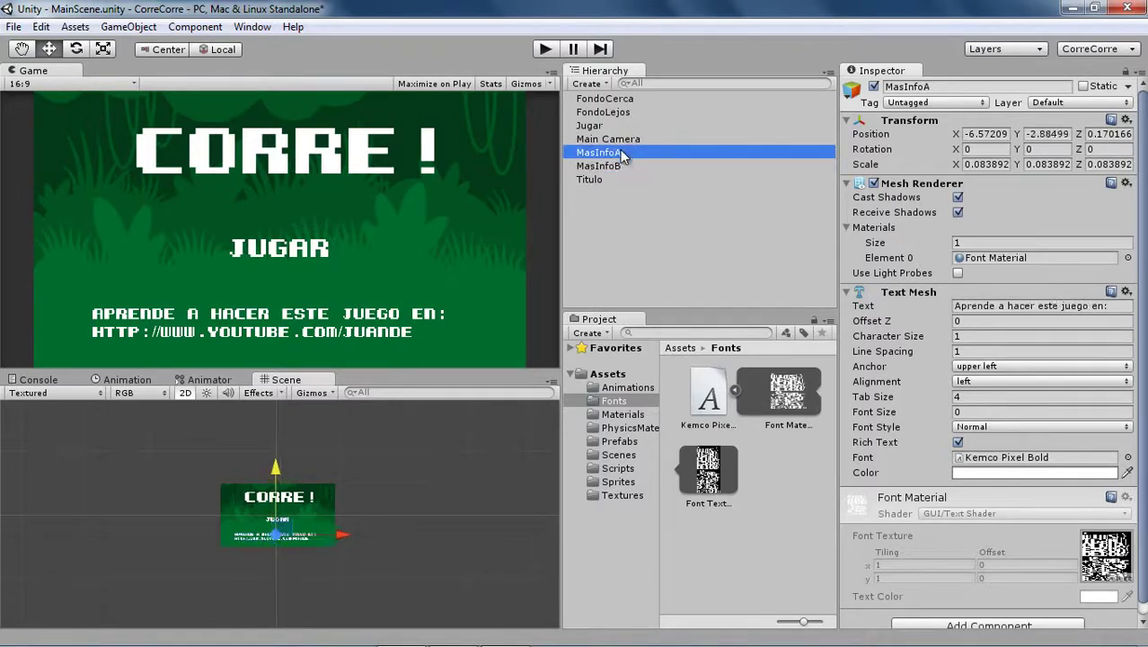
left_click(617, 166, "shift")
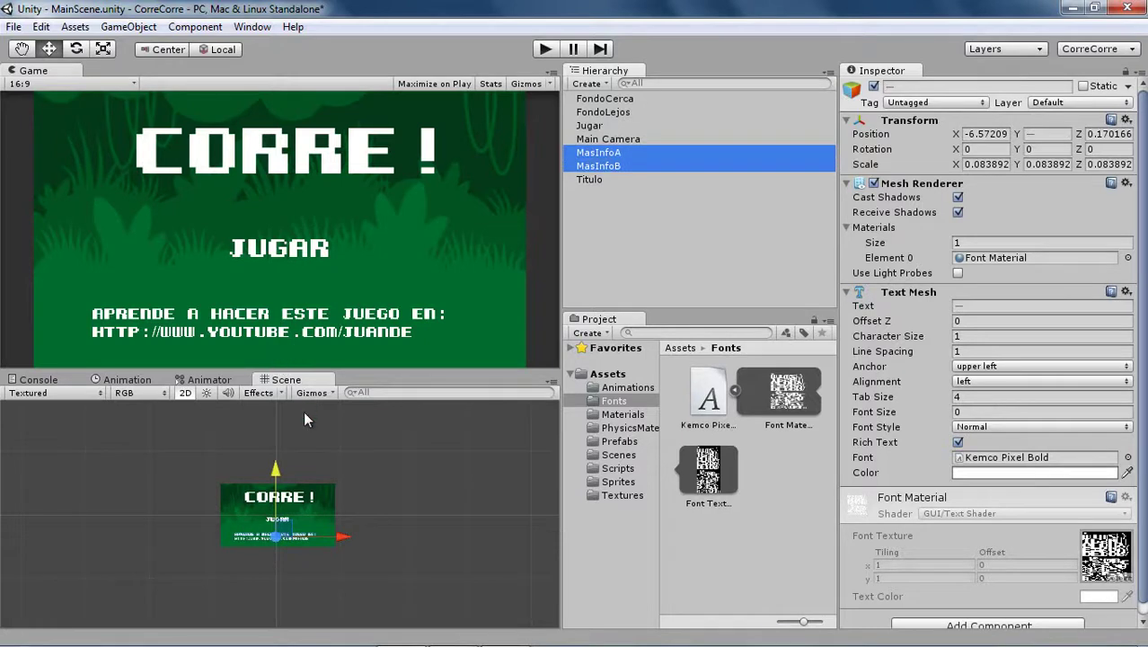
Step: Scale MasInfoA and MasInfoB down slightly and nudge them right and lower beneath JUGAR
left_click(104, 49)
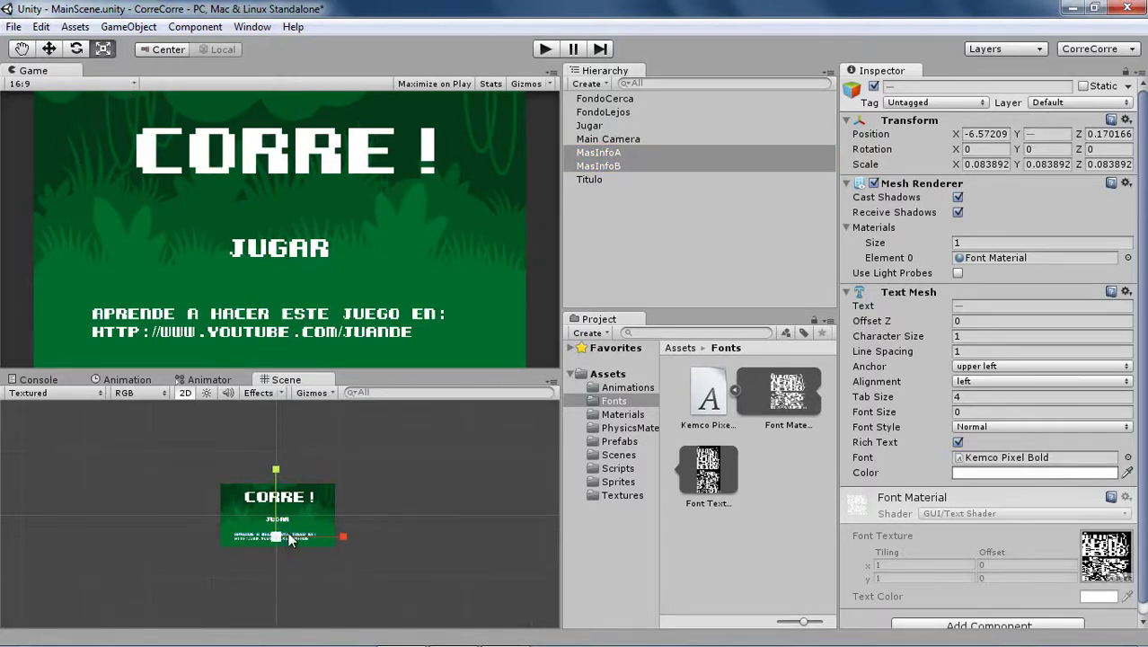
scroll(274, 553, "up", 2)
scroll(288, 562, "up", 1)
scroll(290, 564, "up", 1)
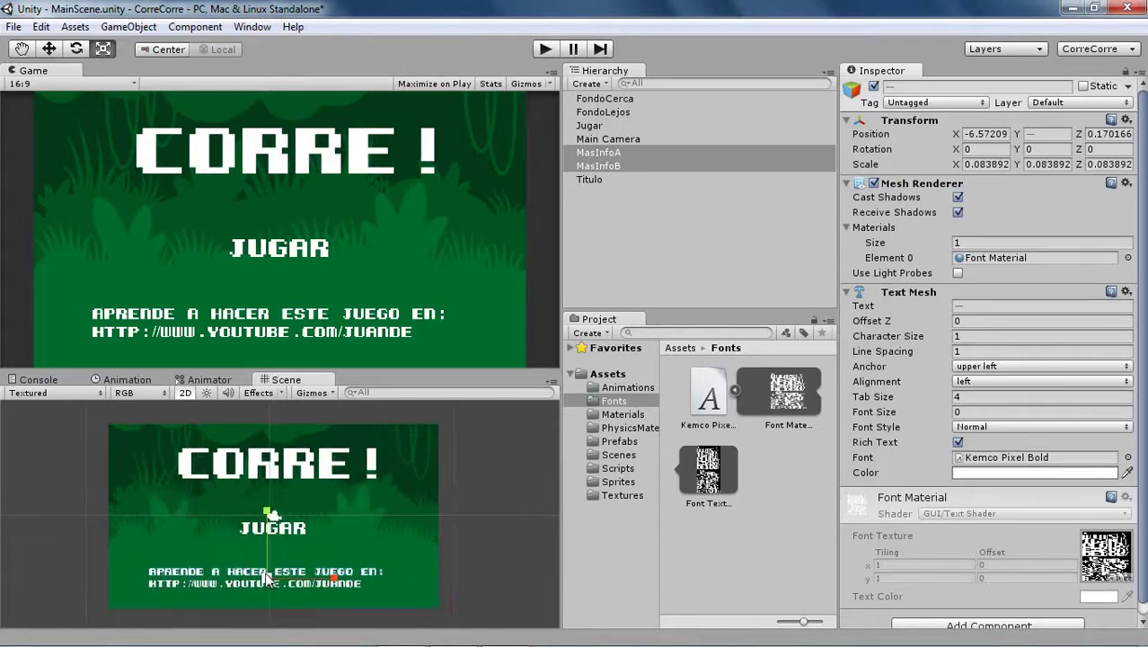
mouse_move(266, 577)
left_mouse_down()
mouse_move(249, 585)
mouse_move(268, 582)
left_mouse_up()
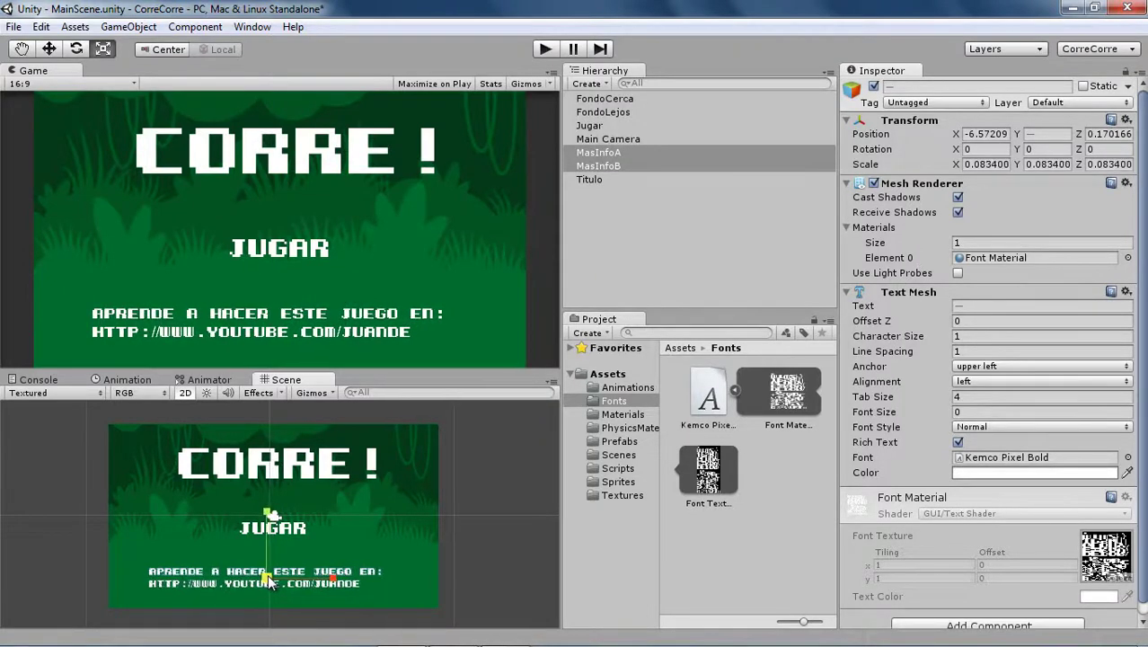
left_click(49, 49)
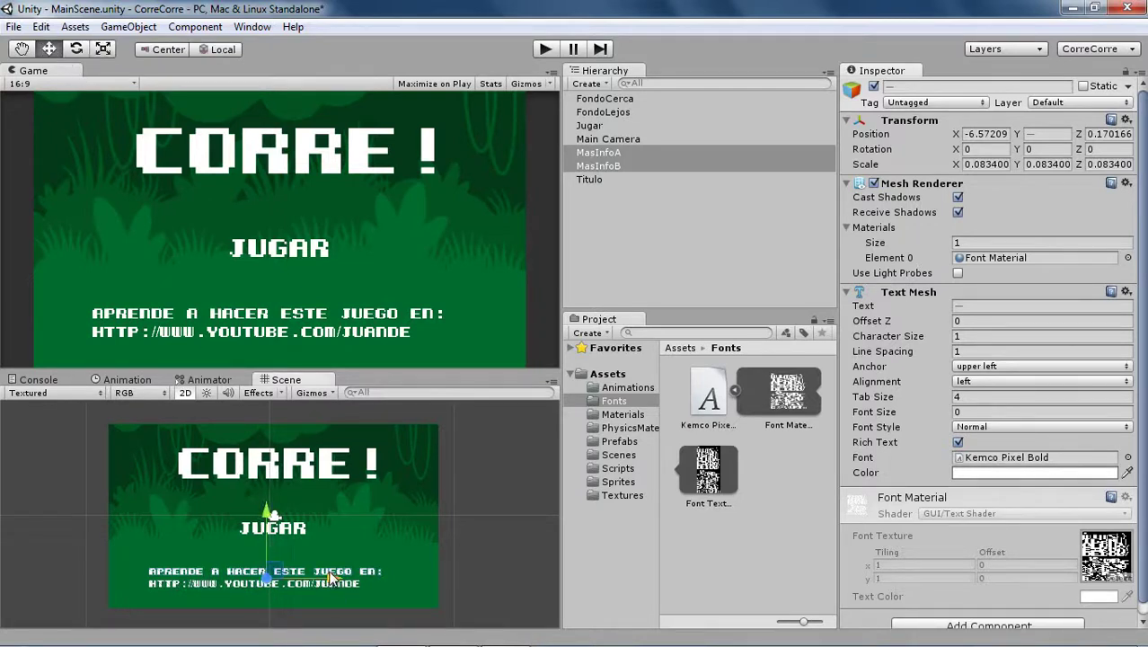
left_click_drag(331, 579, 333, 578)
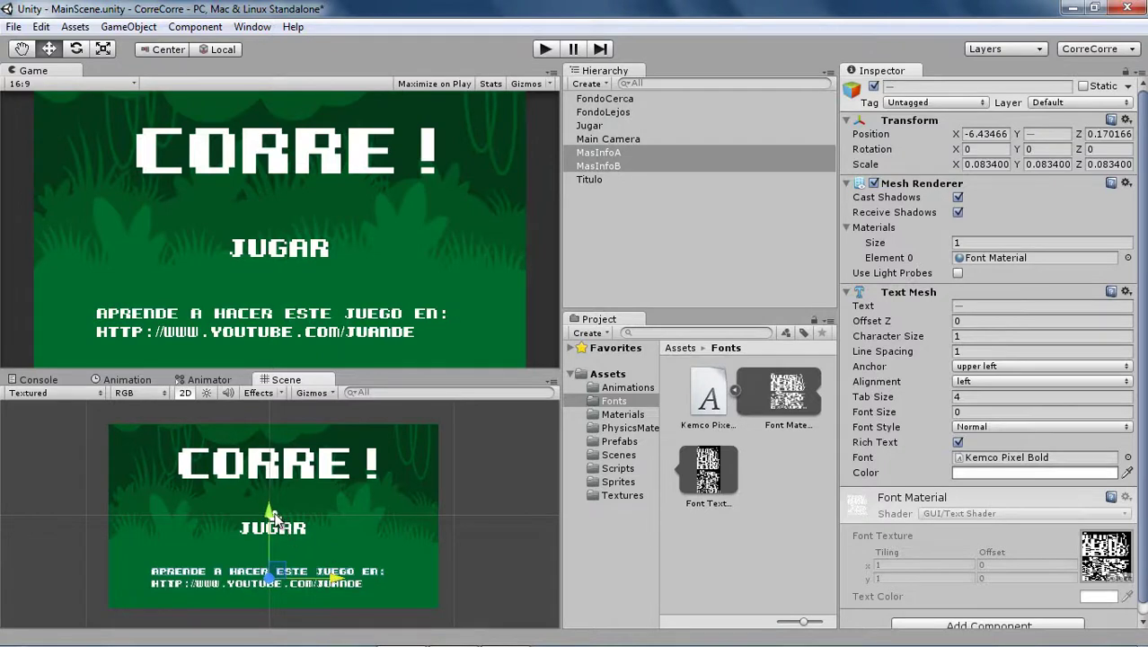
left_click_drag(272, 514, 273, 527)
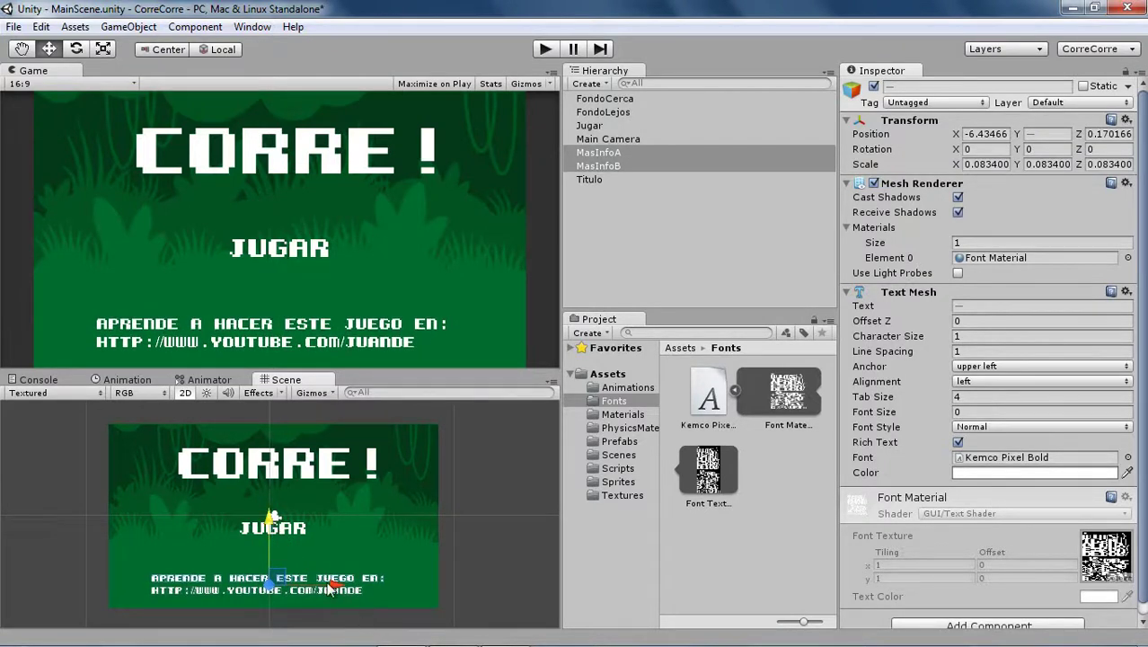
left_click_drag(329, 582, 334, 580)
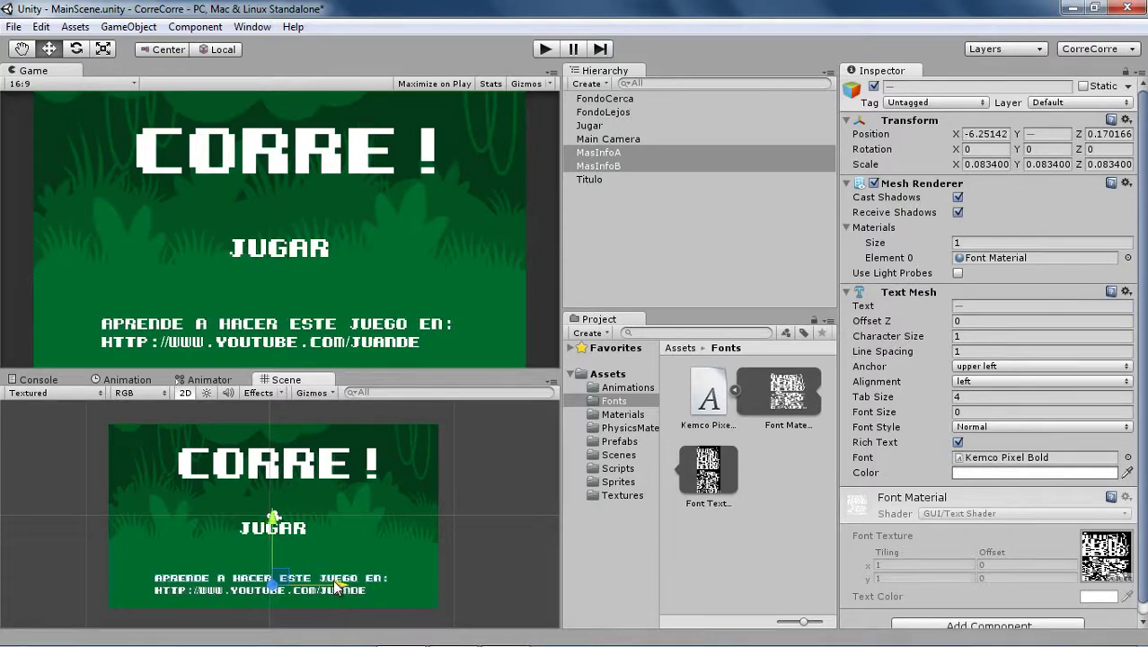
Step: Enlarge CORRE! slightly, move it down, and lower the JUGAR text a little
left_click(290, 482)
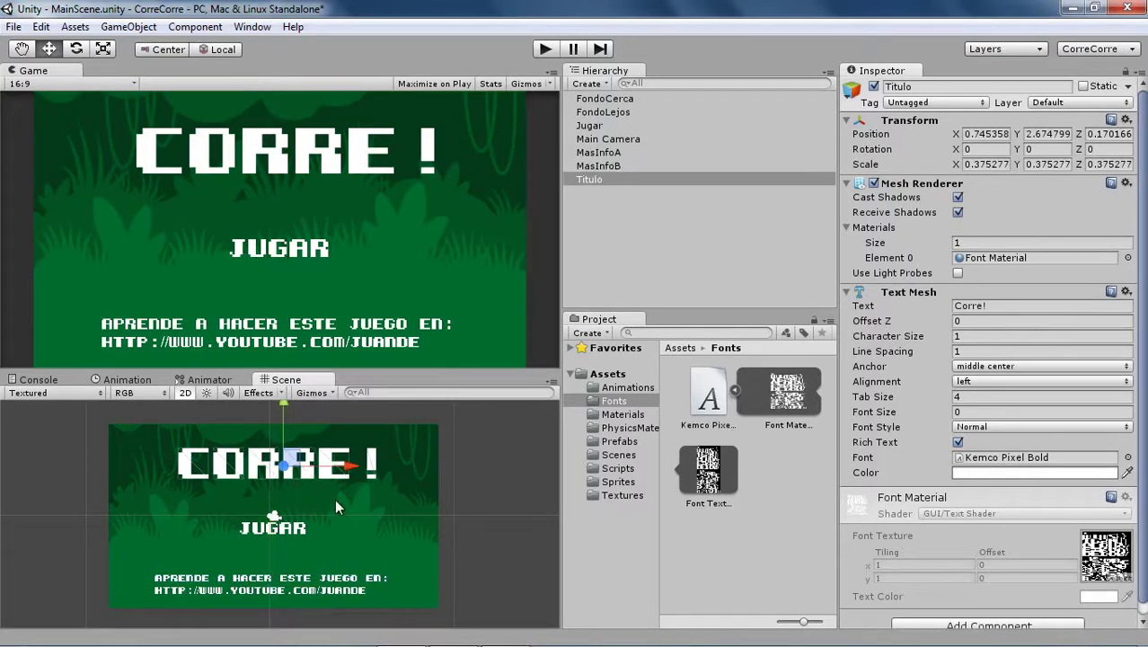
left_click(103, 50)
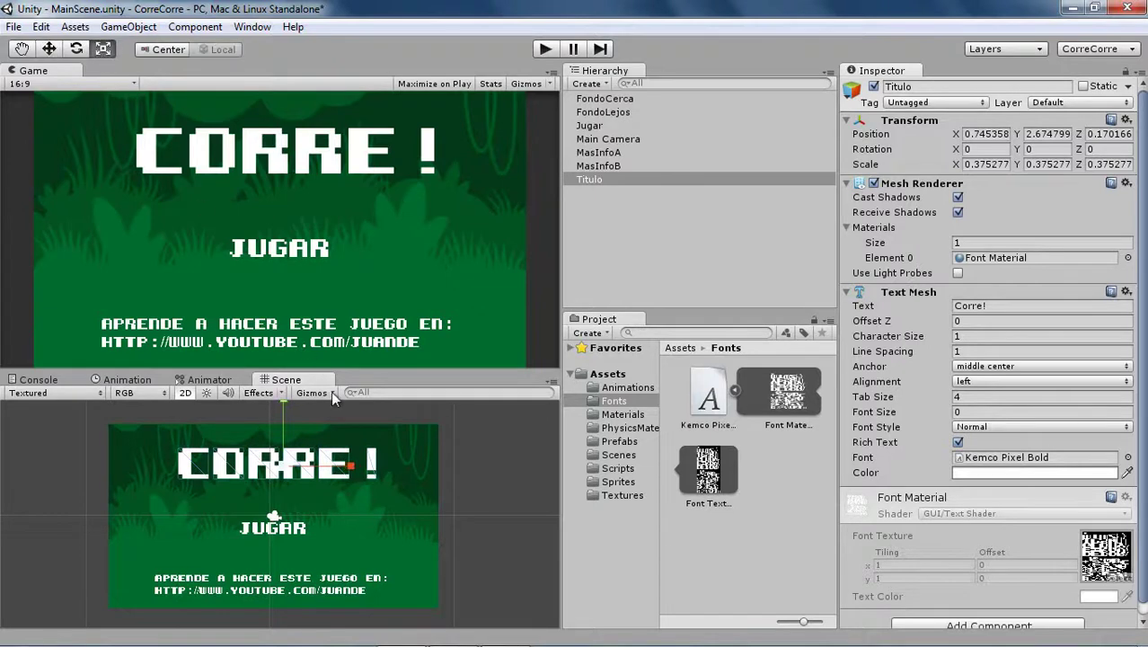
left_click_drag(284, 467, 300, 477)
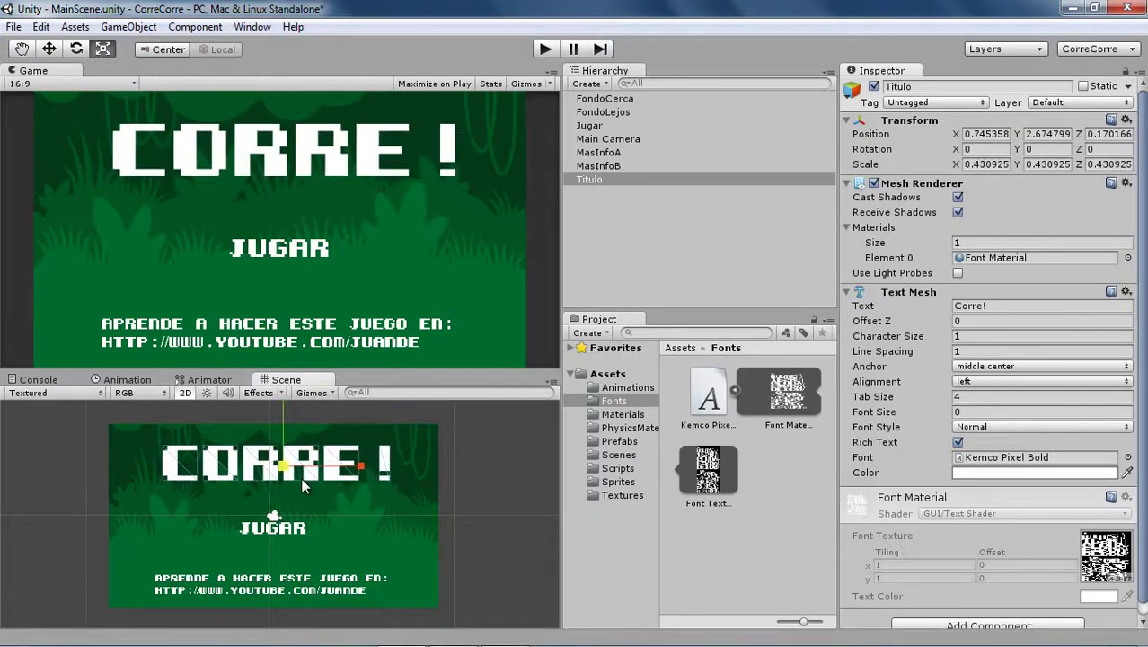
left_click(52, 49)
left_click_drag(283, 407, 279, 412)
left_click(287, 536)
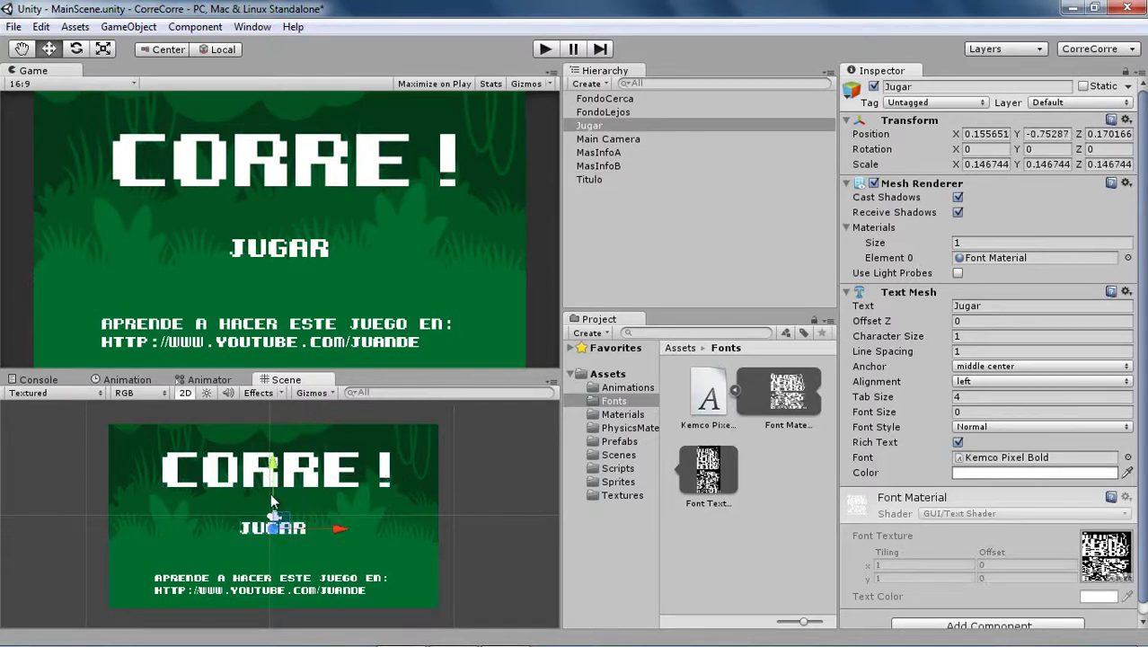
left_click_drag(275, 460, 273, 465)
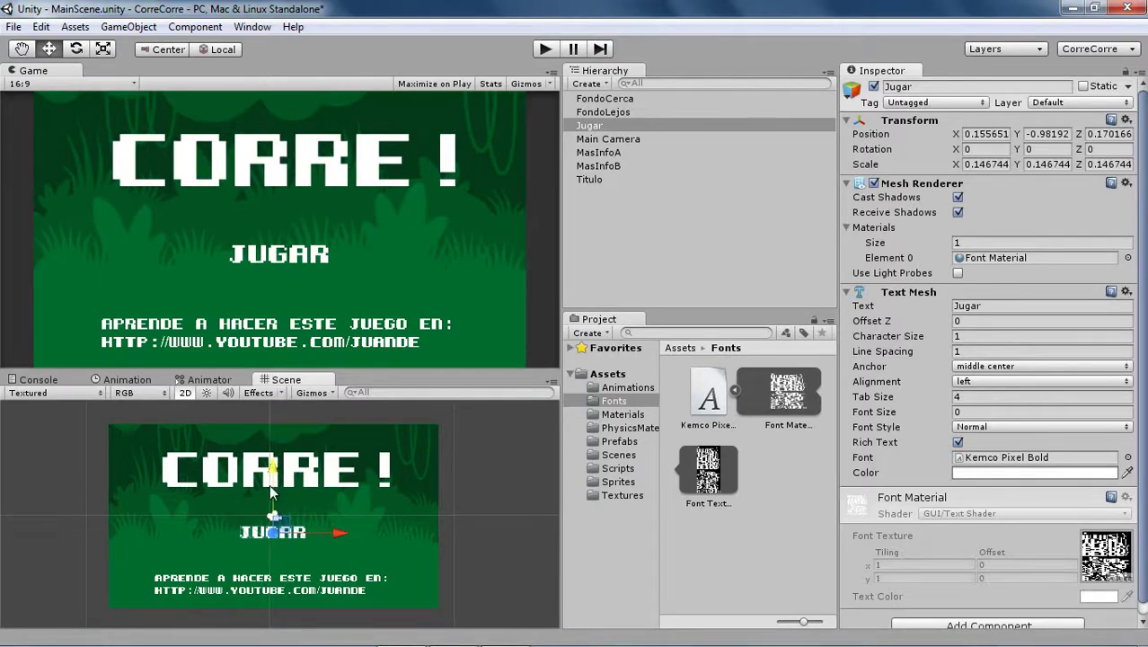
Step: Enlarge the CORRE! title a touch more and start Play mode to preview the menu
left_click(278, 476)
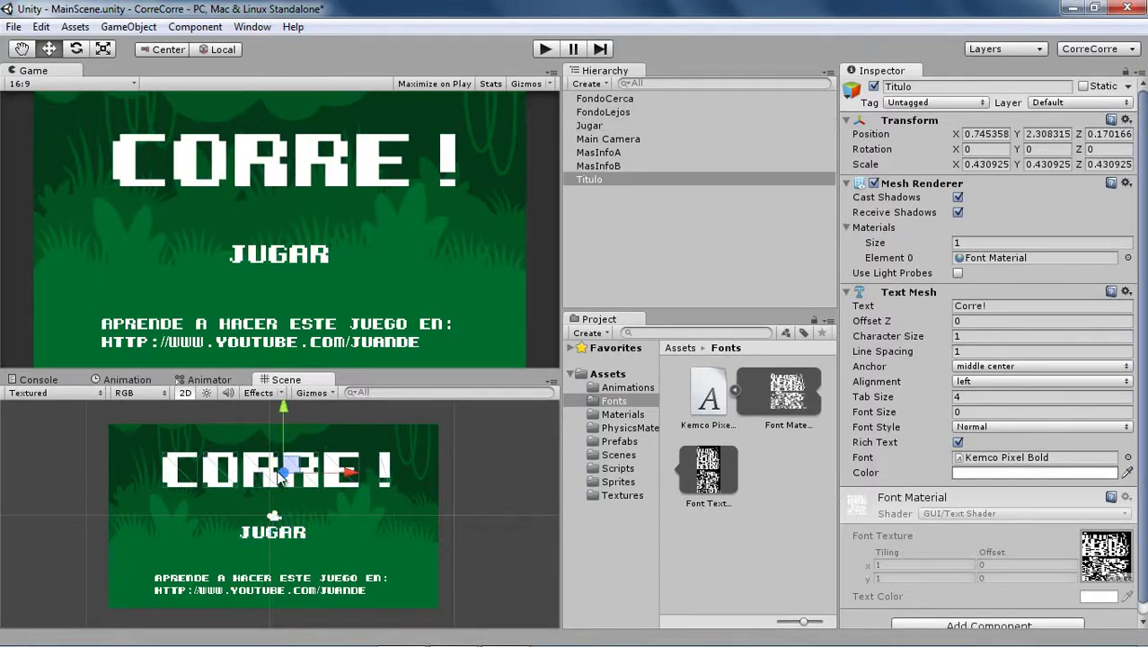
left_click(102, 49)
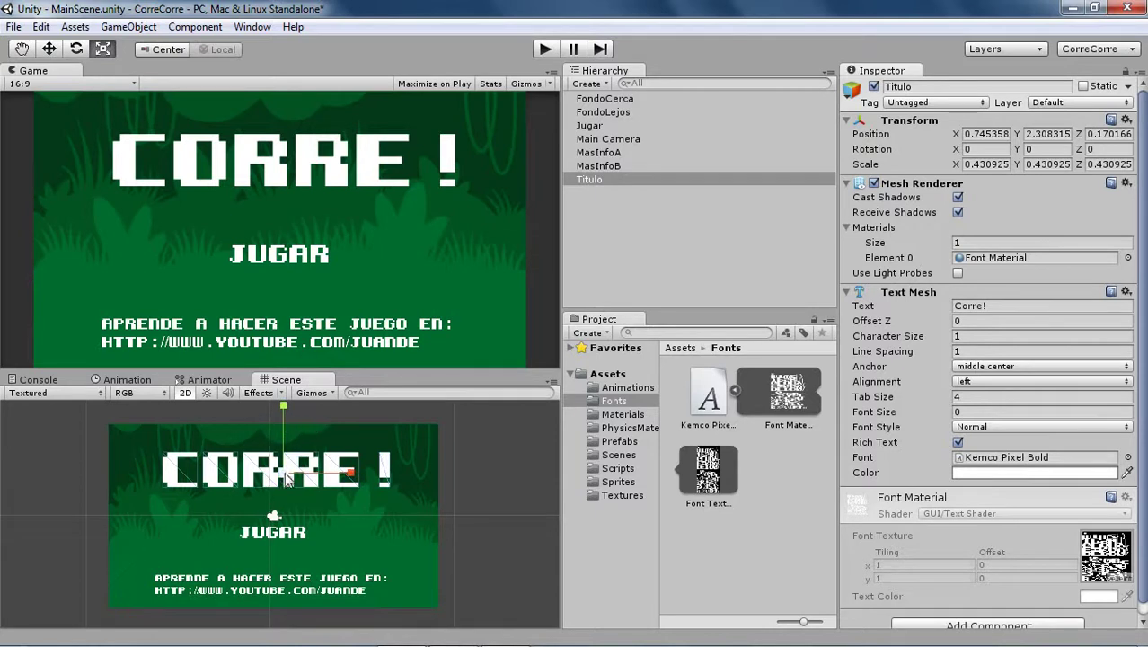
left_click_drag(284, 473, 288, 477)
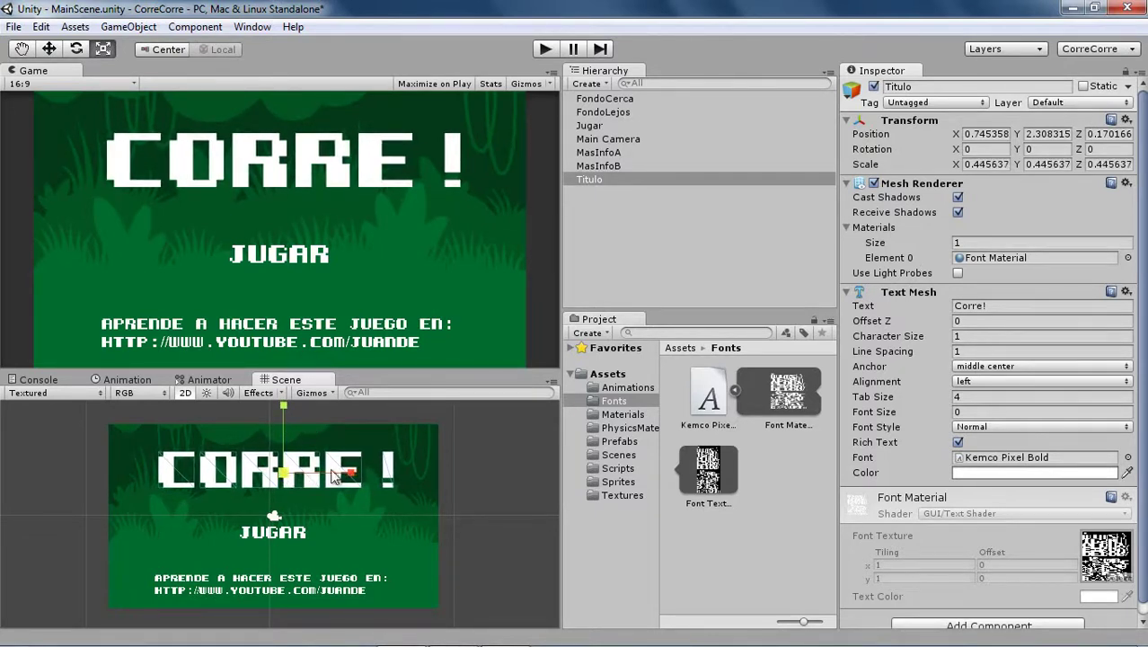
left_click(544, 50)
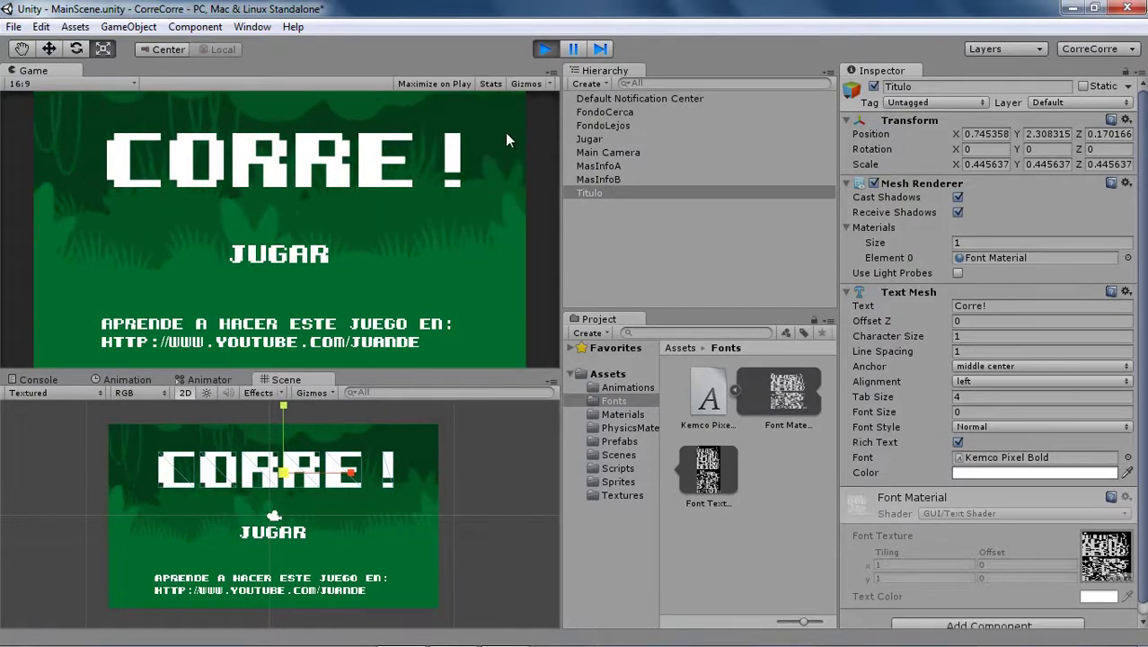
Step: Stop play mode and review Start's IniciarEnMovimiento check and PersonajeEmpiezaACorrer in Scroll.cs
left_click(545, 48)
key("alt+Tab")
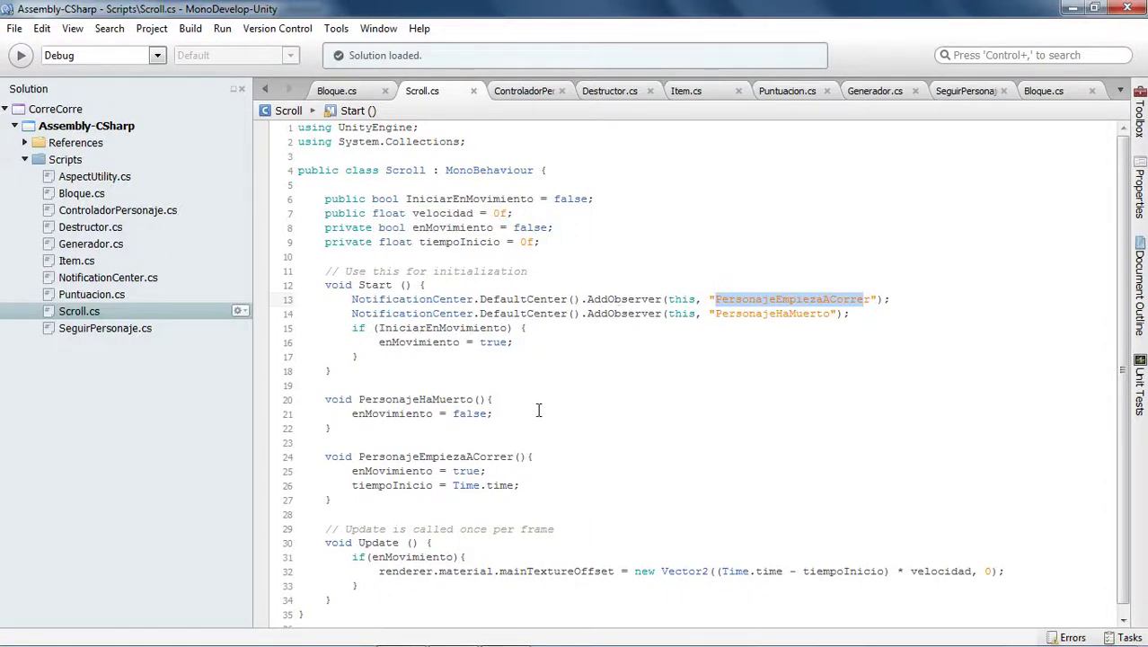
double_click(395, 485)
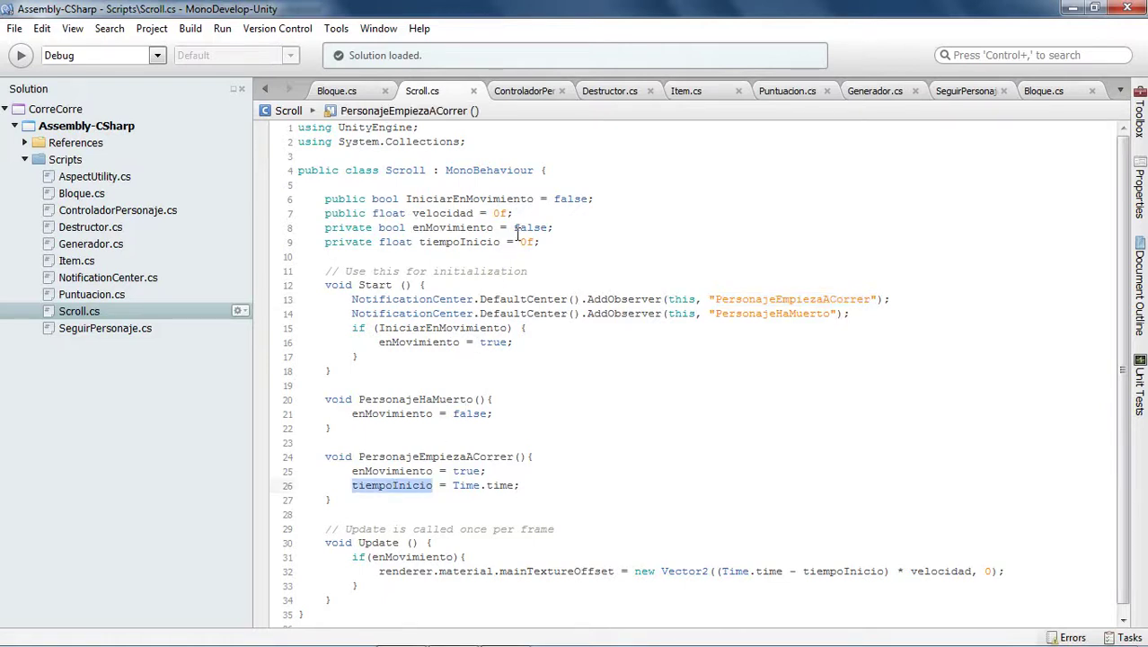
left_click(377, 485)
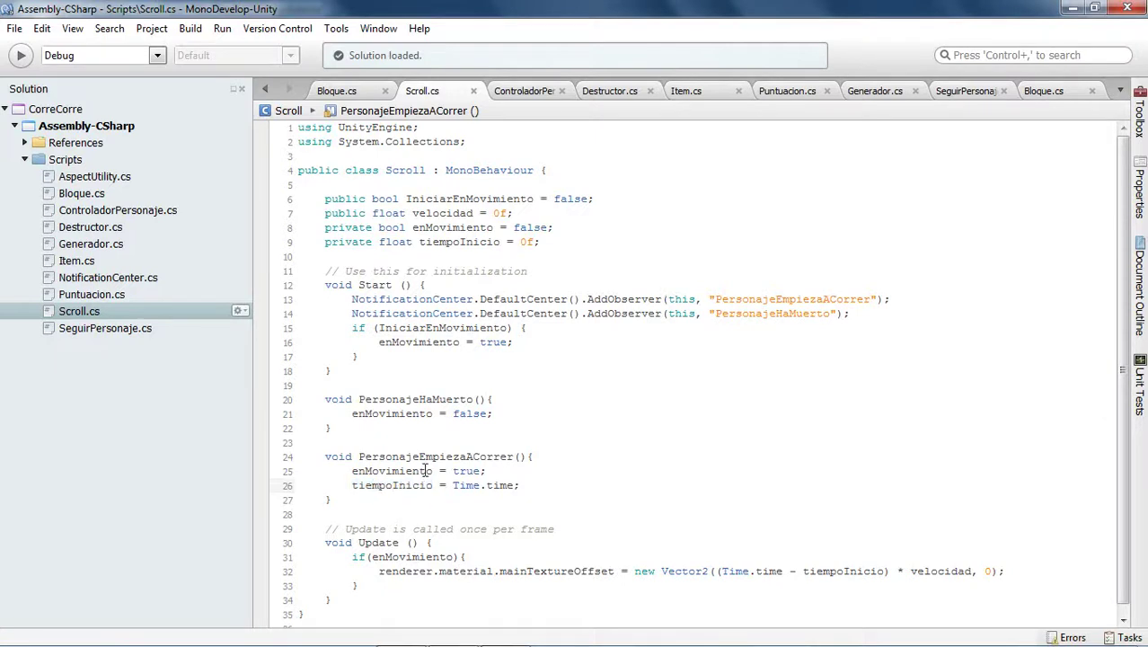
left_click_drag(378, 328, 508, 328)
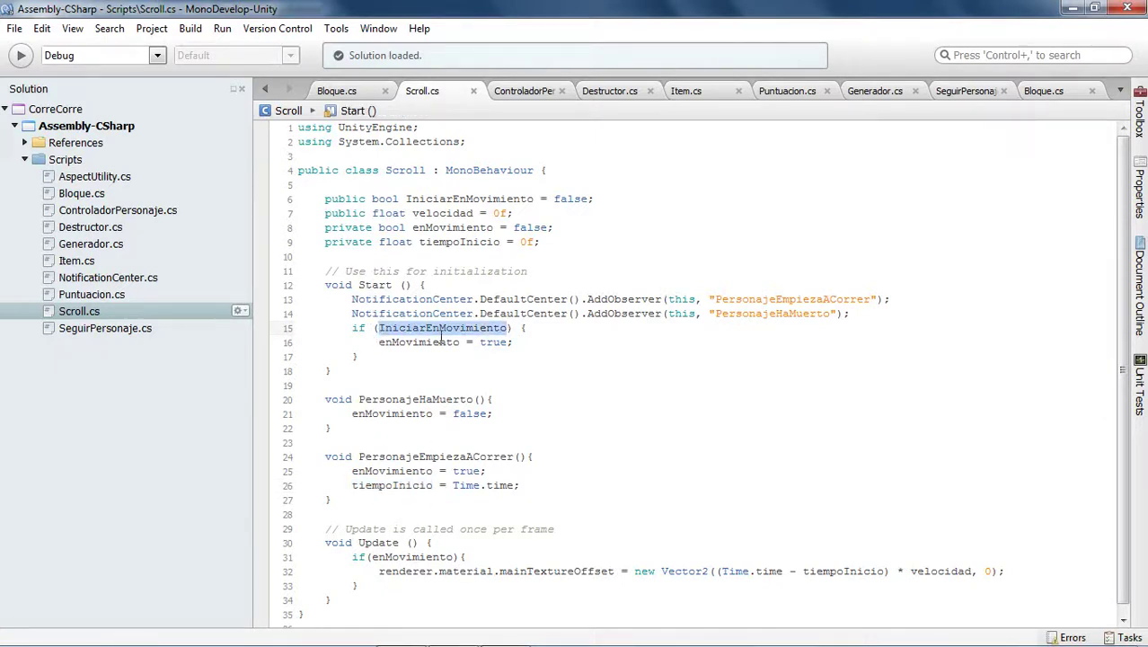
left_click_drag(376, 341, 529, 342)
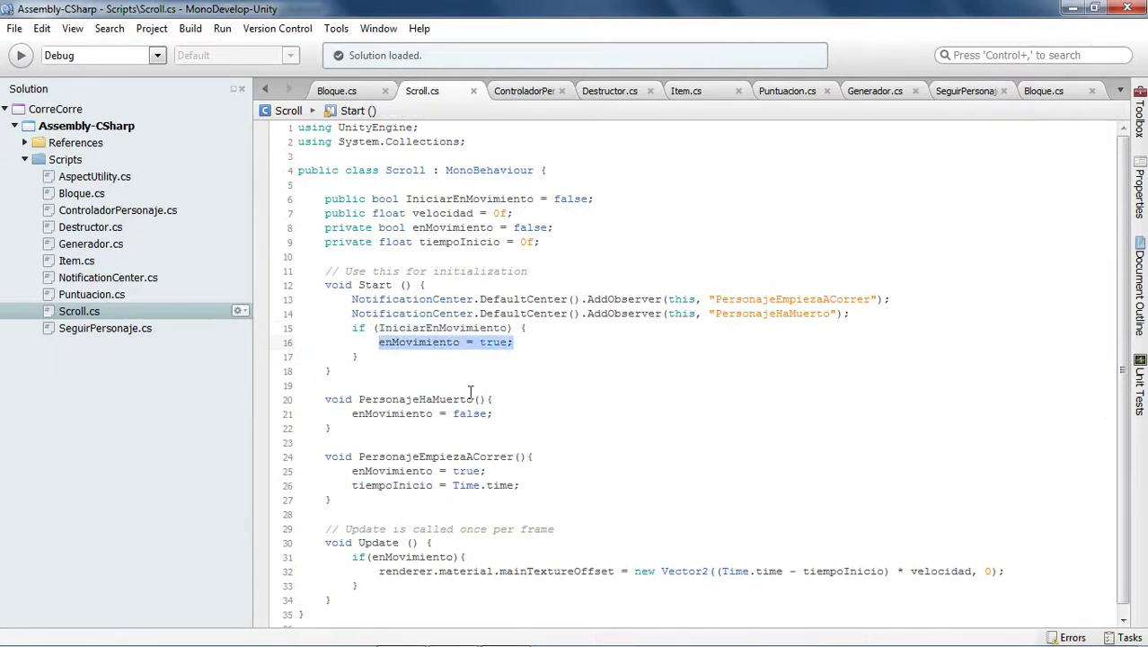
left_click_drag(358, 458, 527, 458)
key("ctrl+c")
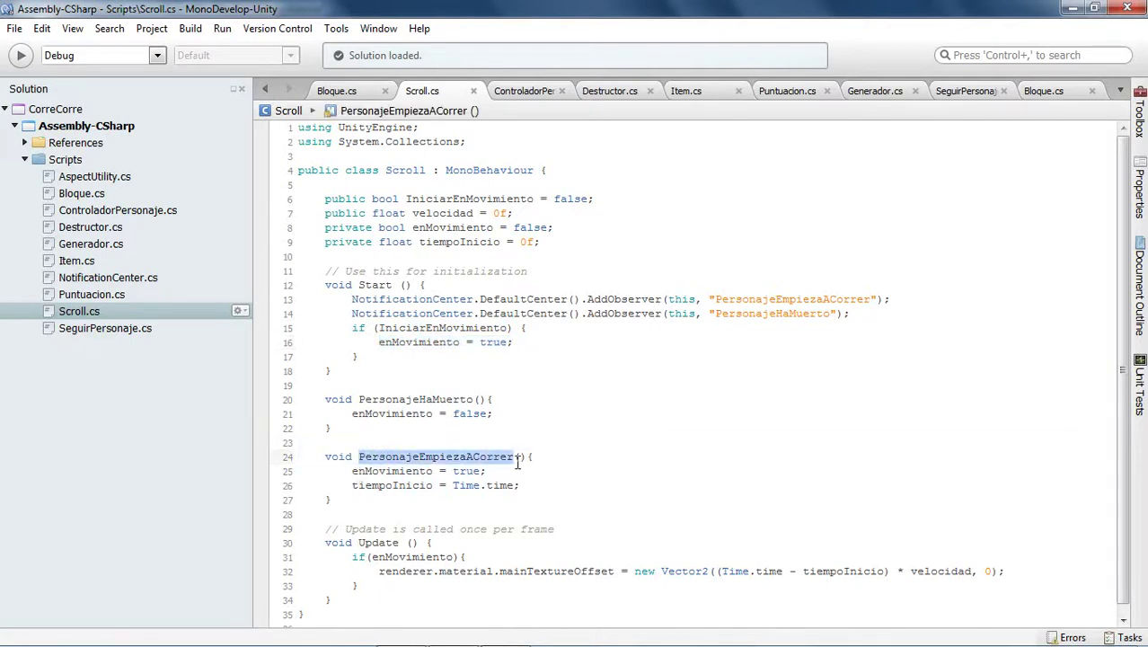
Step: Replace 'enMovimiento = true;' on line 16 with 'PersonajeEmpiezaACorrer();'
left_click_drag(378, 342, 522, 345)
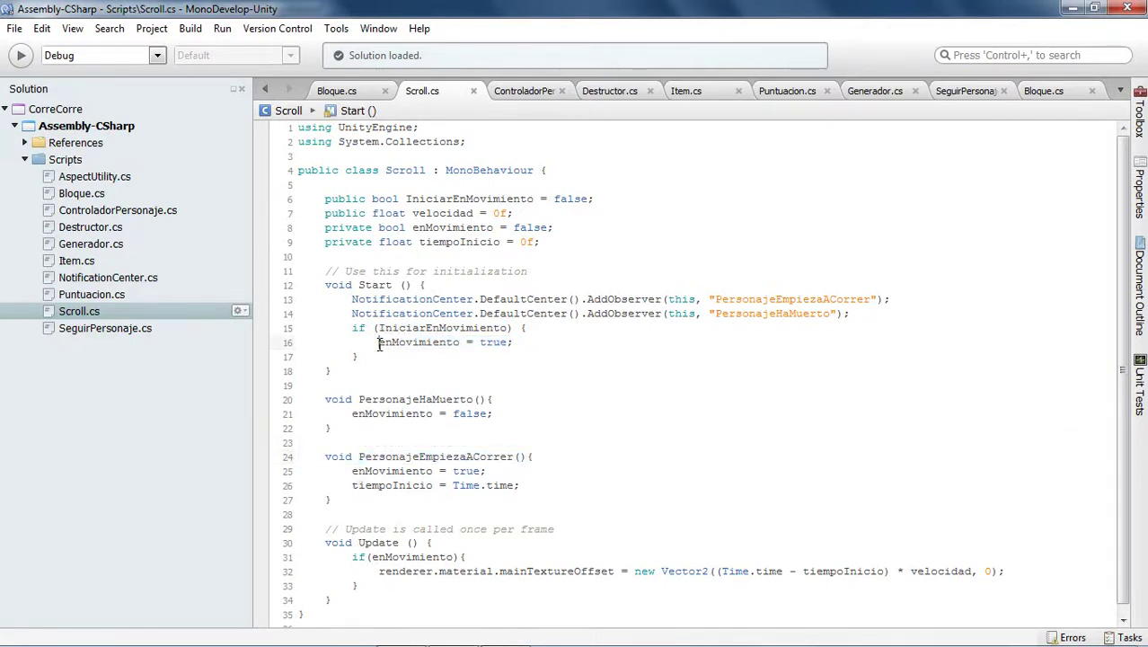
key("ctrl+v")
type(";")
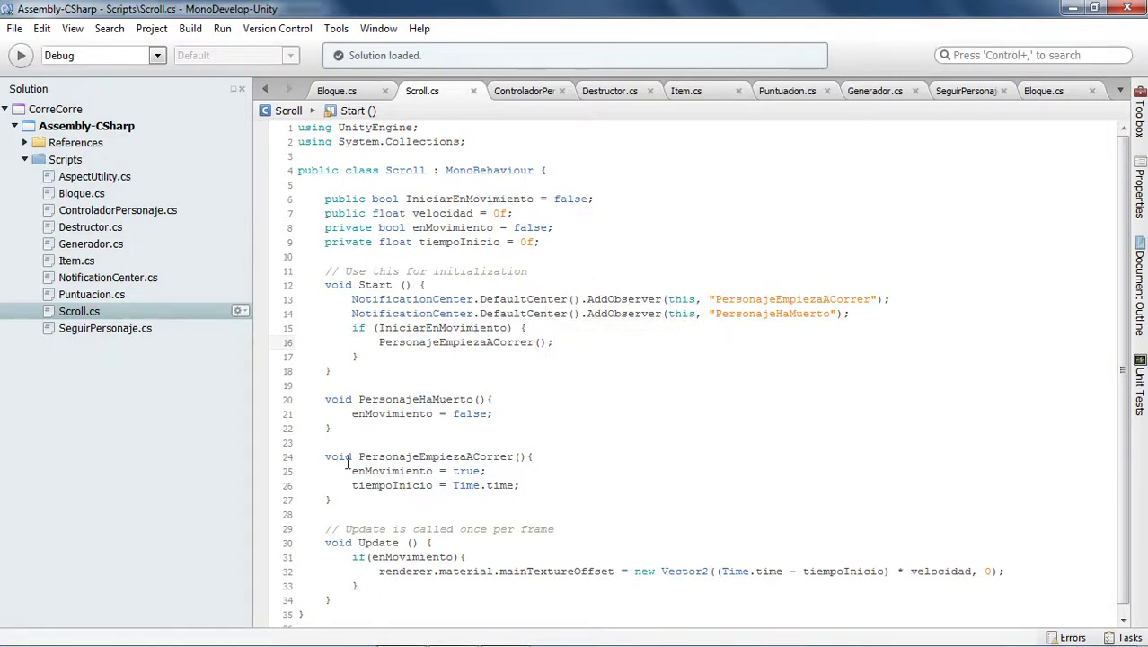
left_click_drag(359, 458, 377, 501)
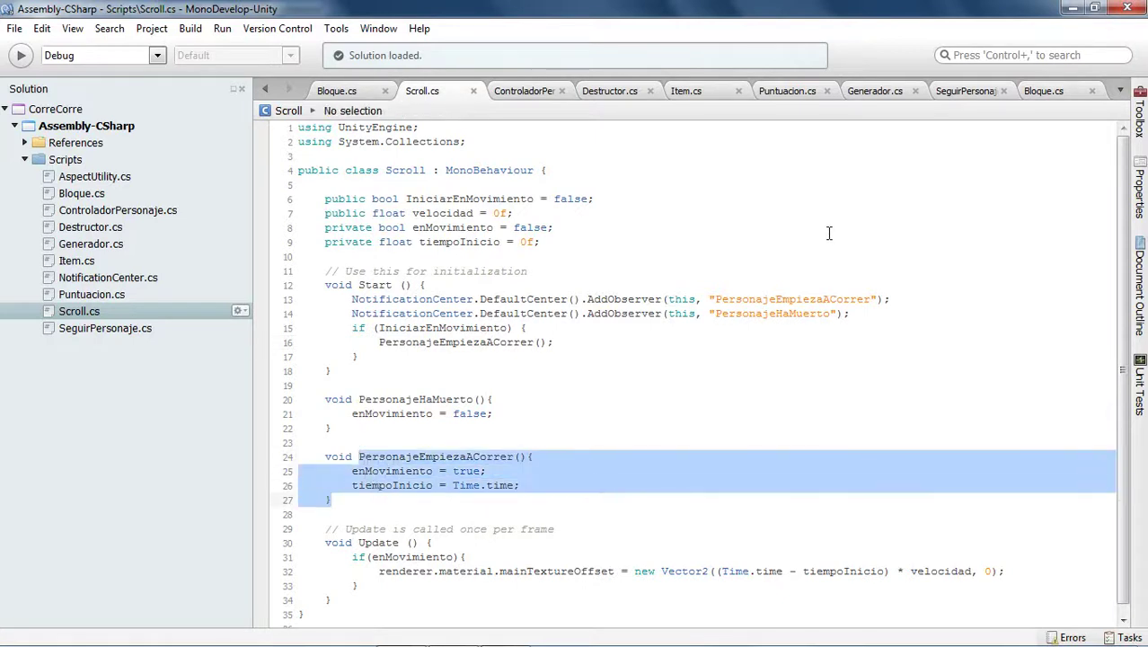
left_click_drag(865, 300, 700, 306)
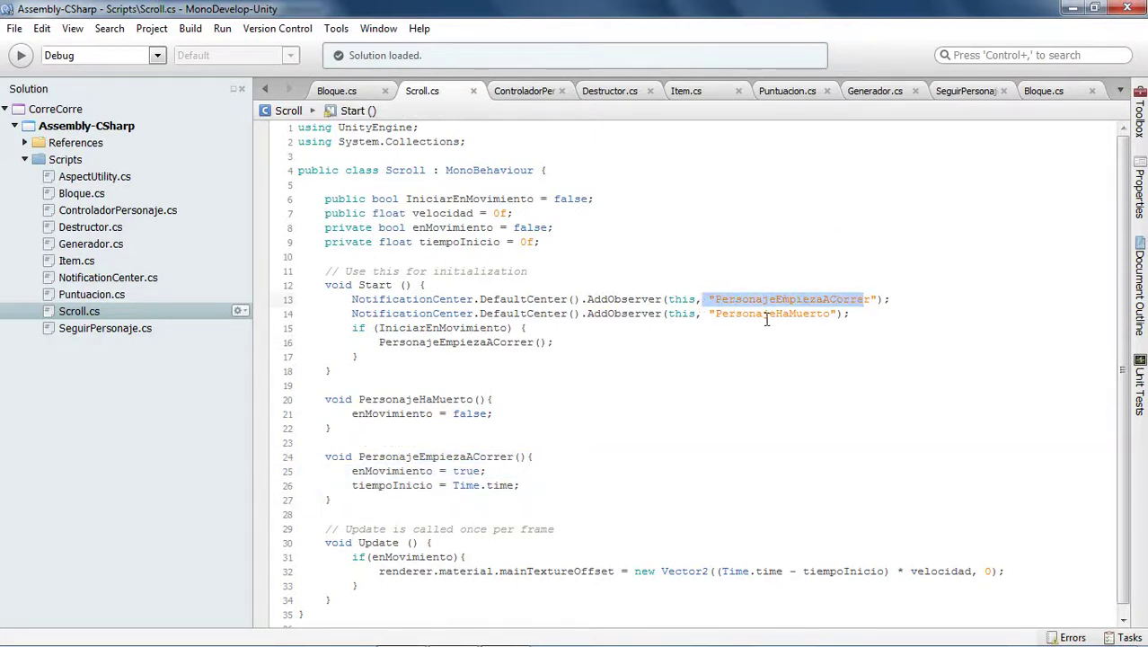
Step: Test-run the game in Unity, show GameScene and MainScene in the Scenes folder, then stop
key("alt+Tab")
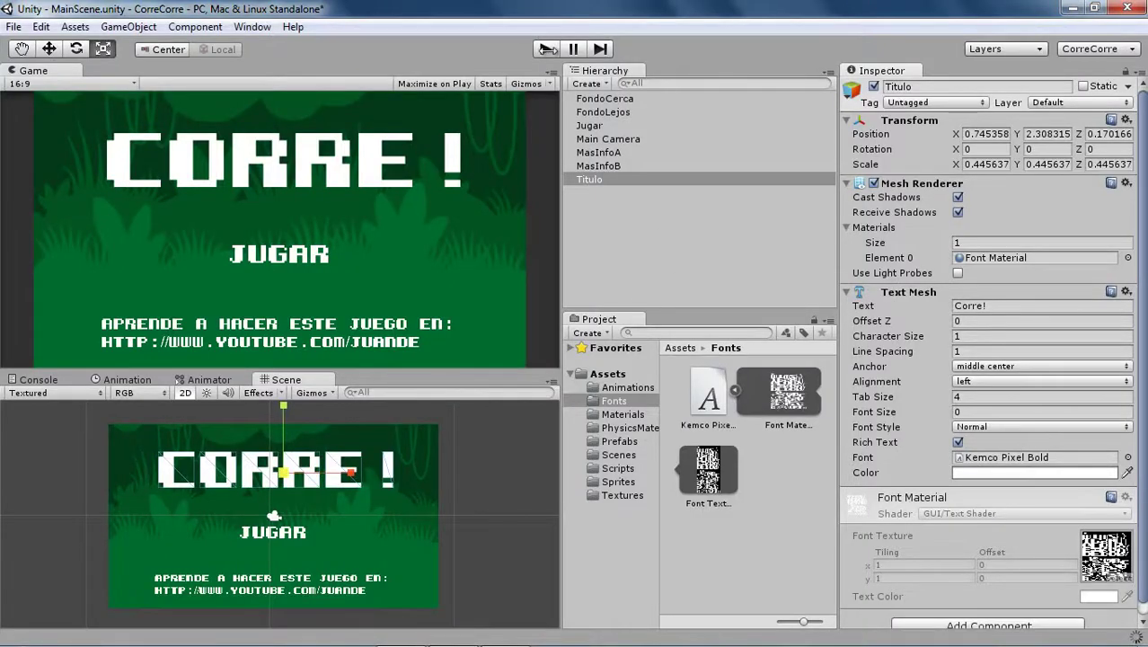
left_click(545, 49)
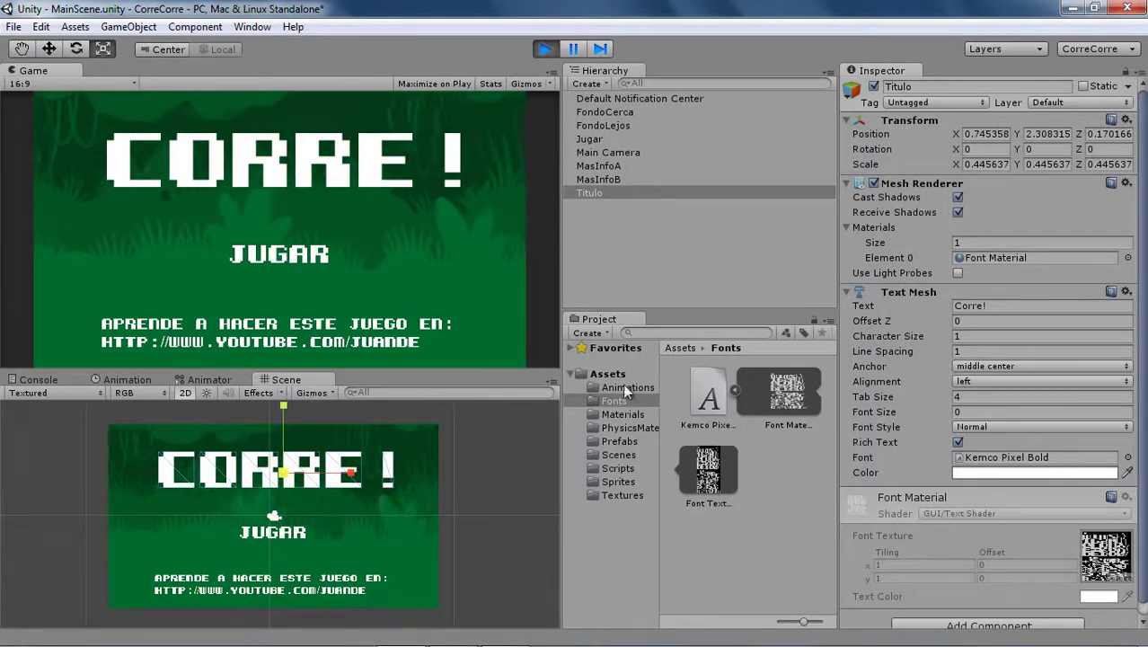
left_click(624, 456)
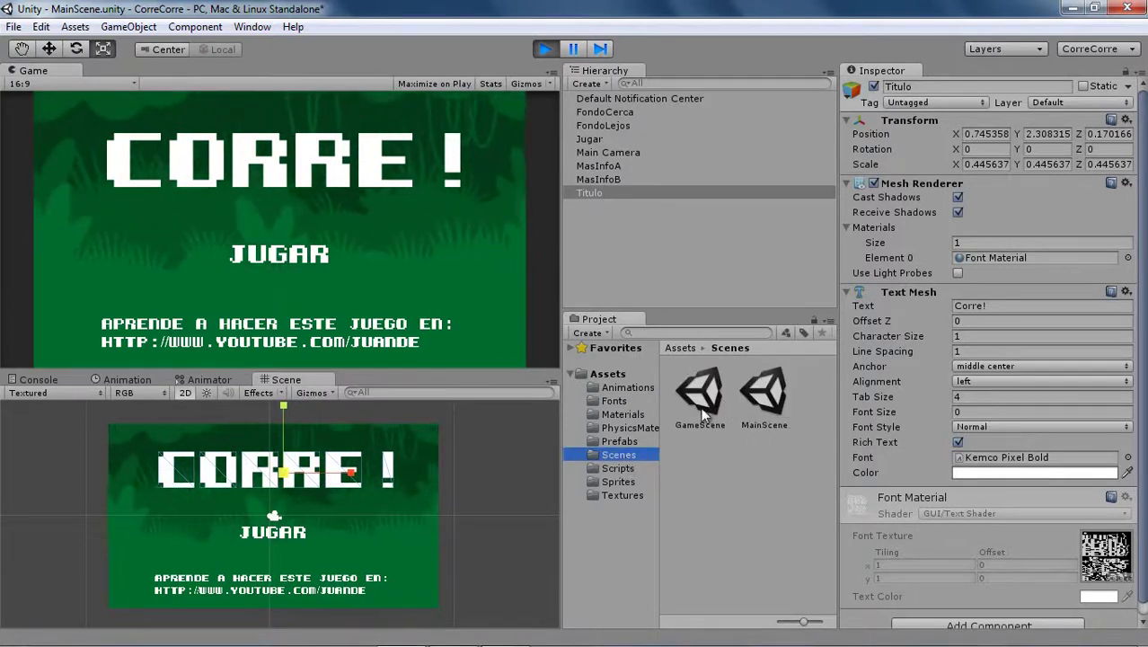
left_click(547, 52)
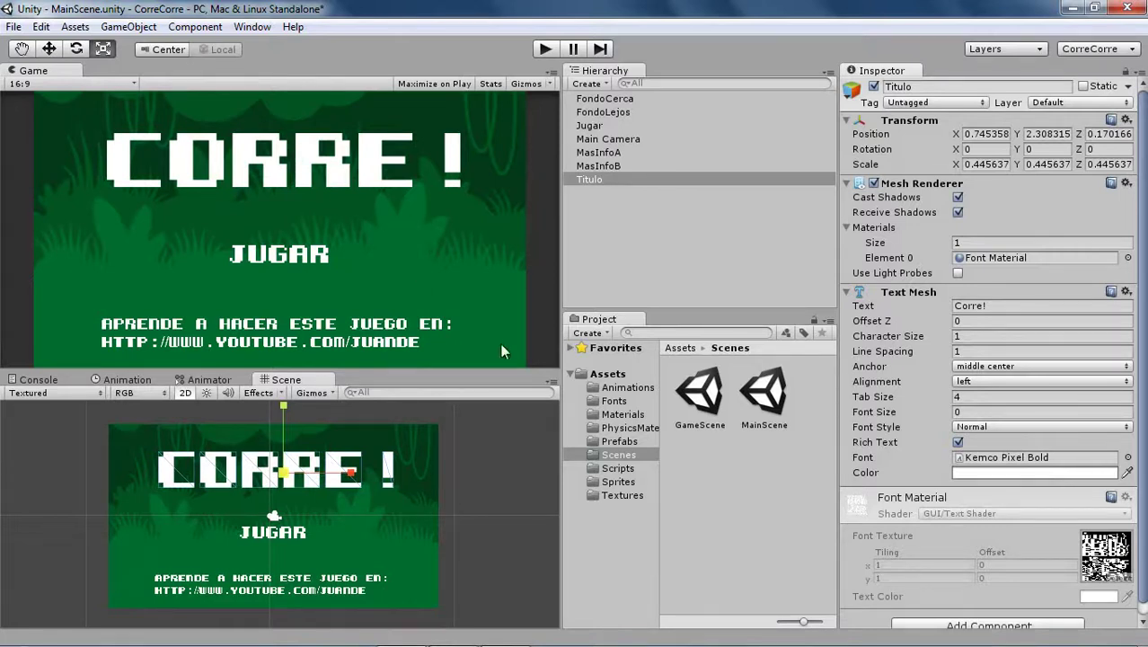
Step: Create a C# script named BotonJugar inside the Scripts folder
left_click(606, 468)
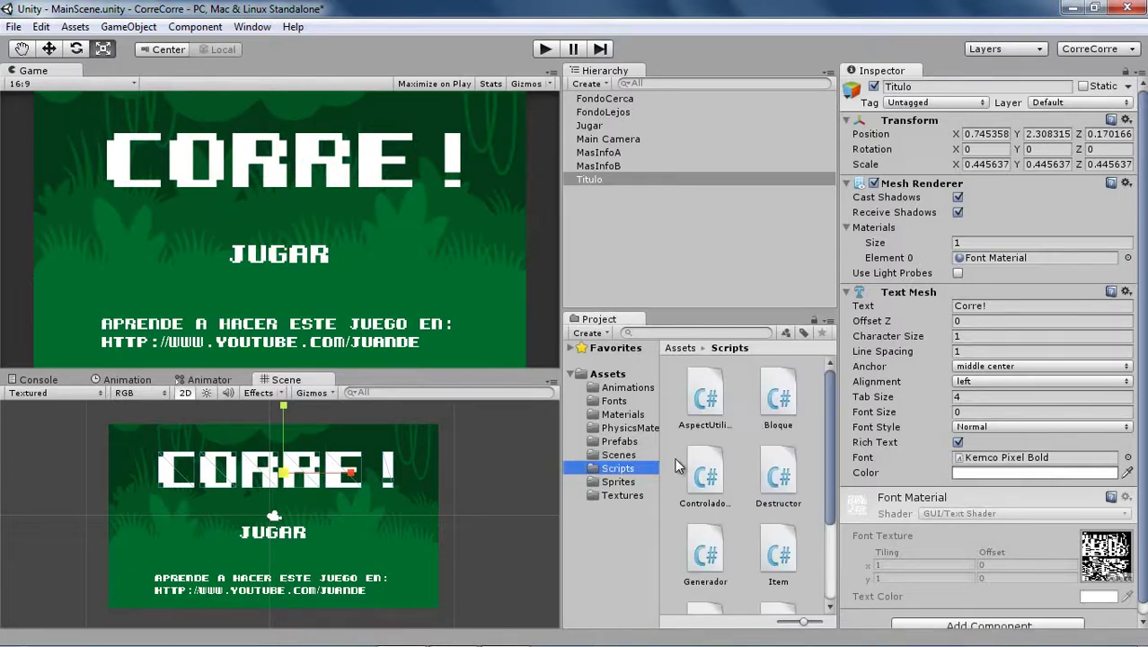
right_click(811, 462)
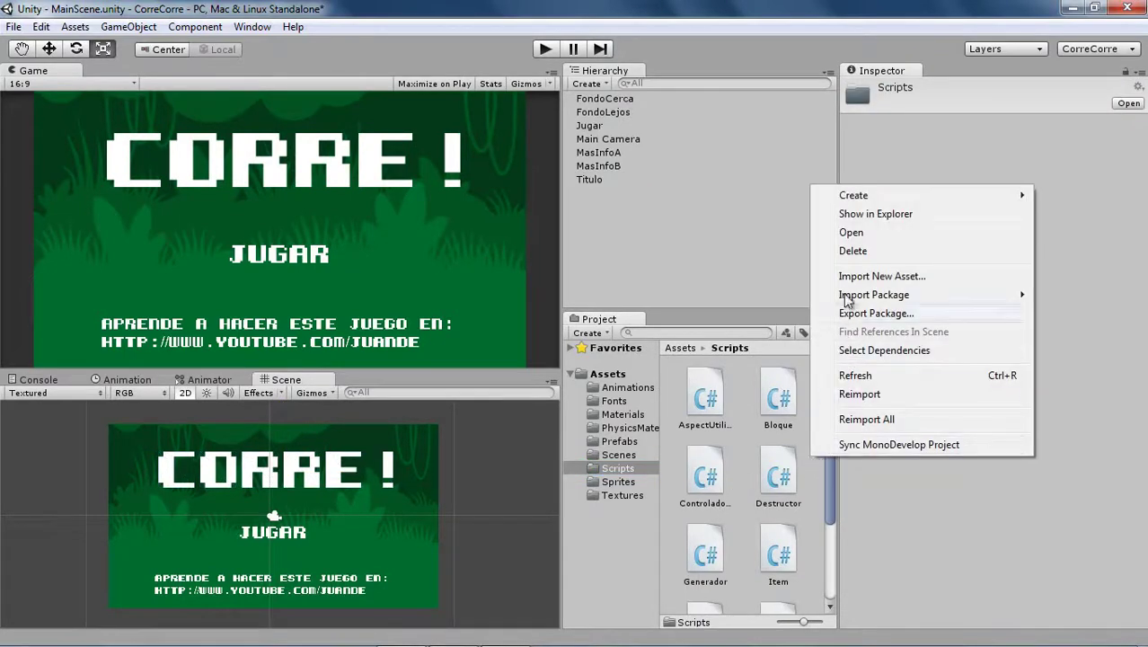
mouse_move(852, 201)
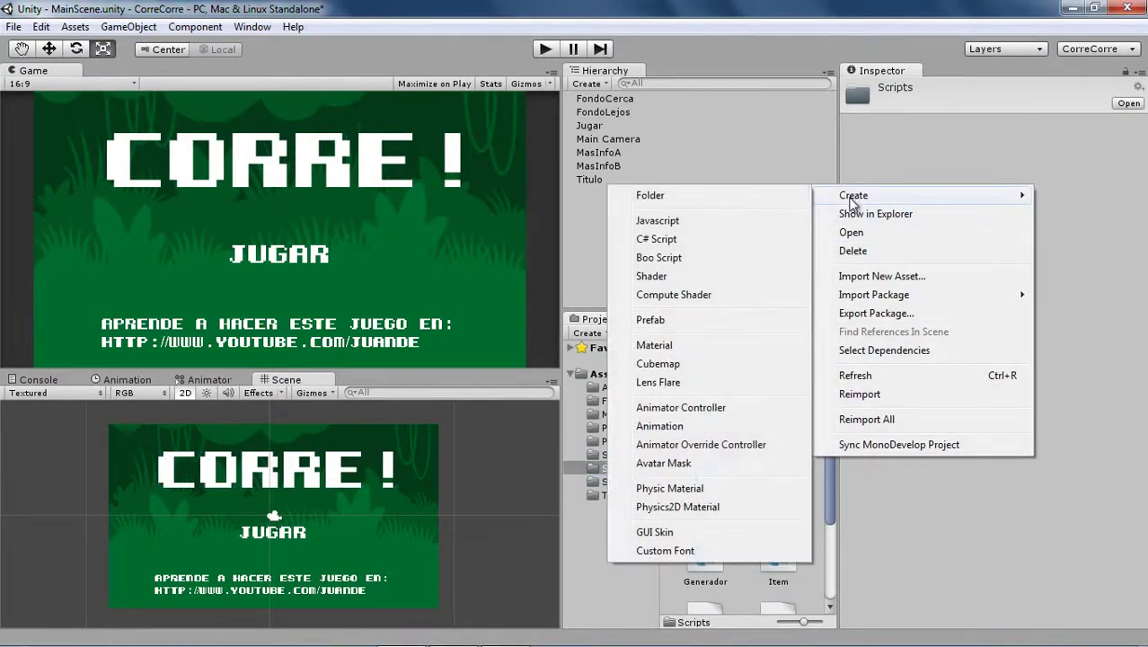
left_click(657, 235)
type("Boton")
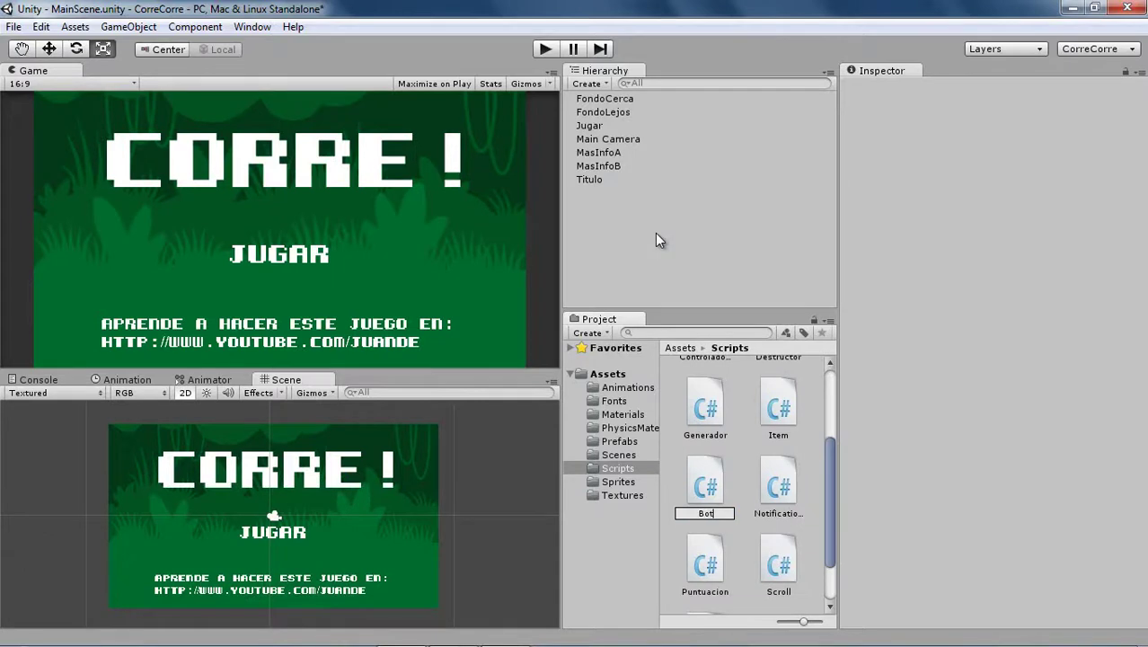
type("Jugar")
key("Return")
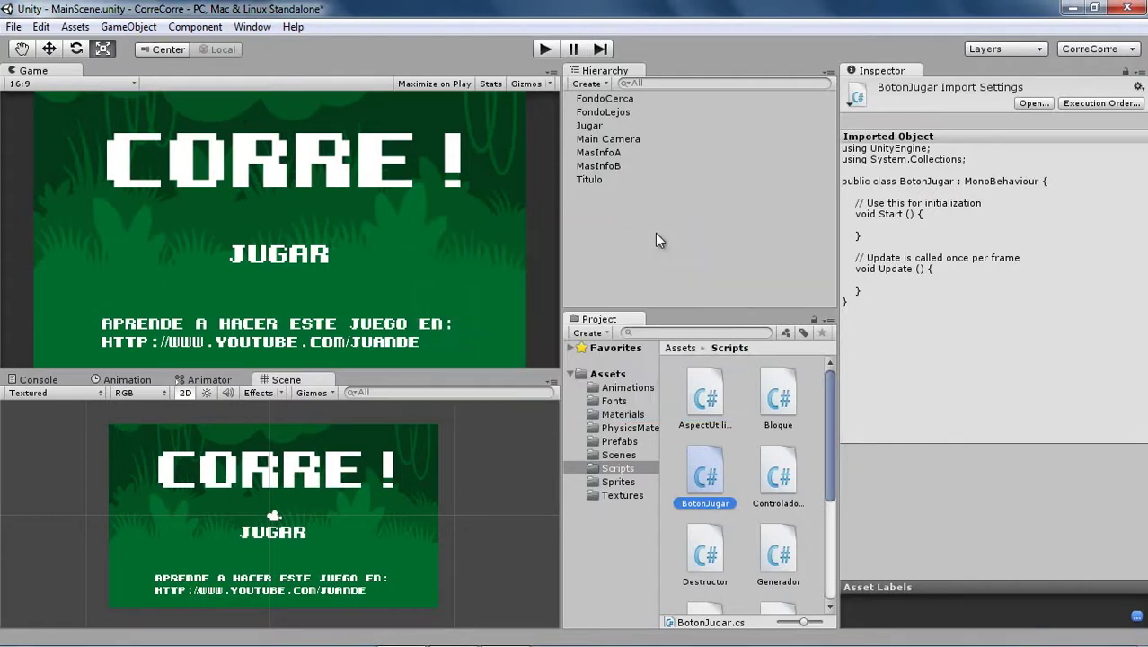
Step: Add an empty OnMouseDown() method after Update in BotonJugar.cs and save
left_click(440, 633)
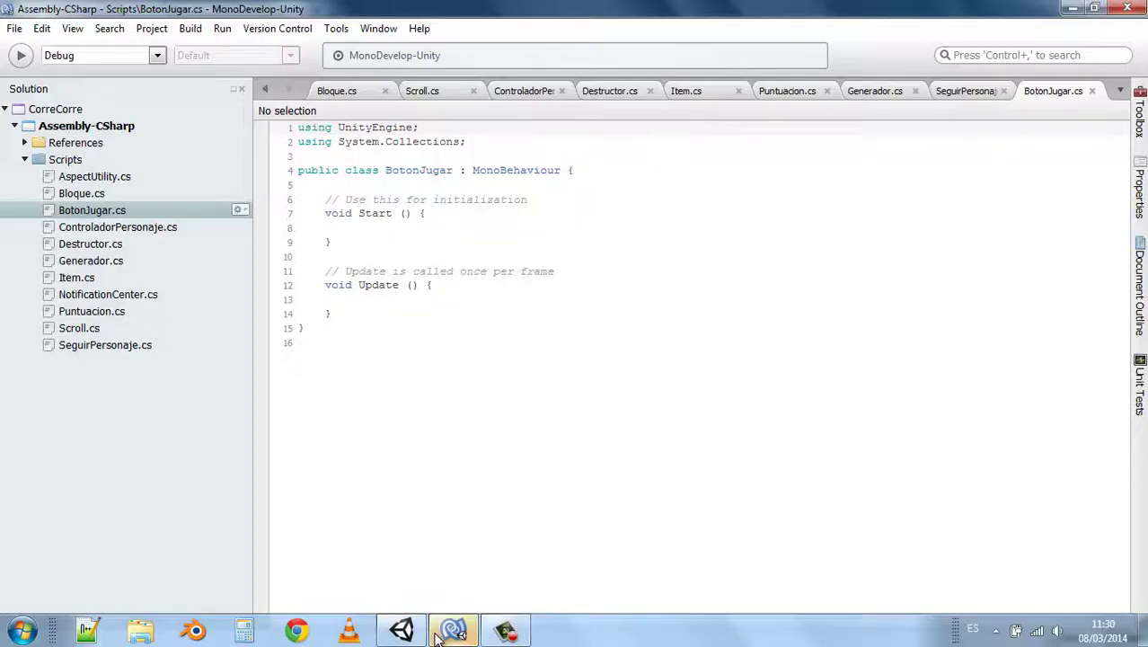
left_click(346, 313)
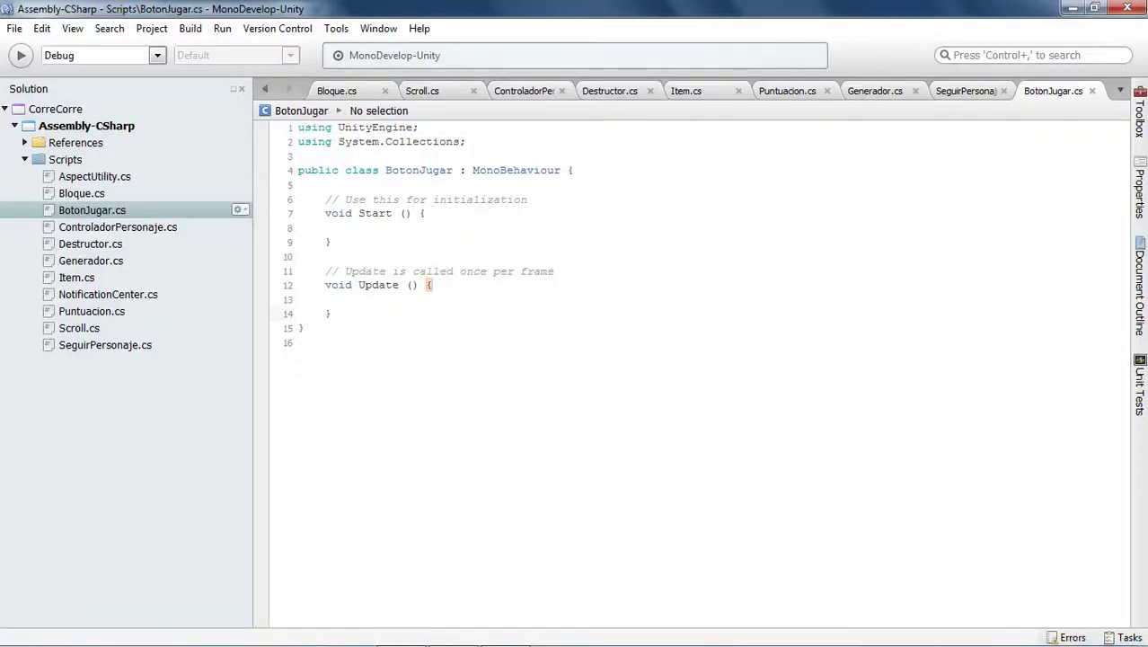
key("Return")
key("Return")
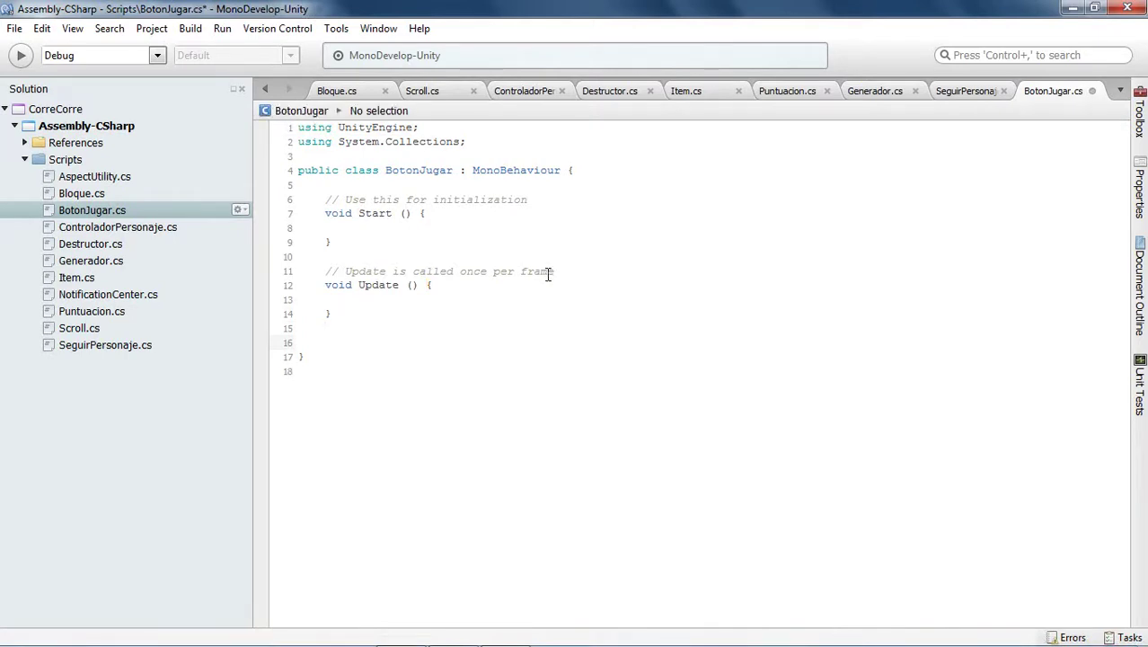
type("voidOnMouseDown")
type("()")
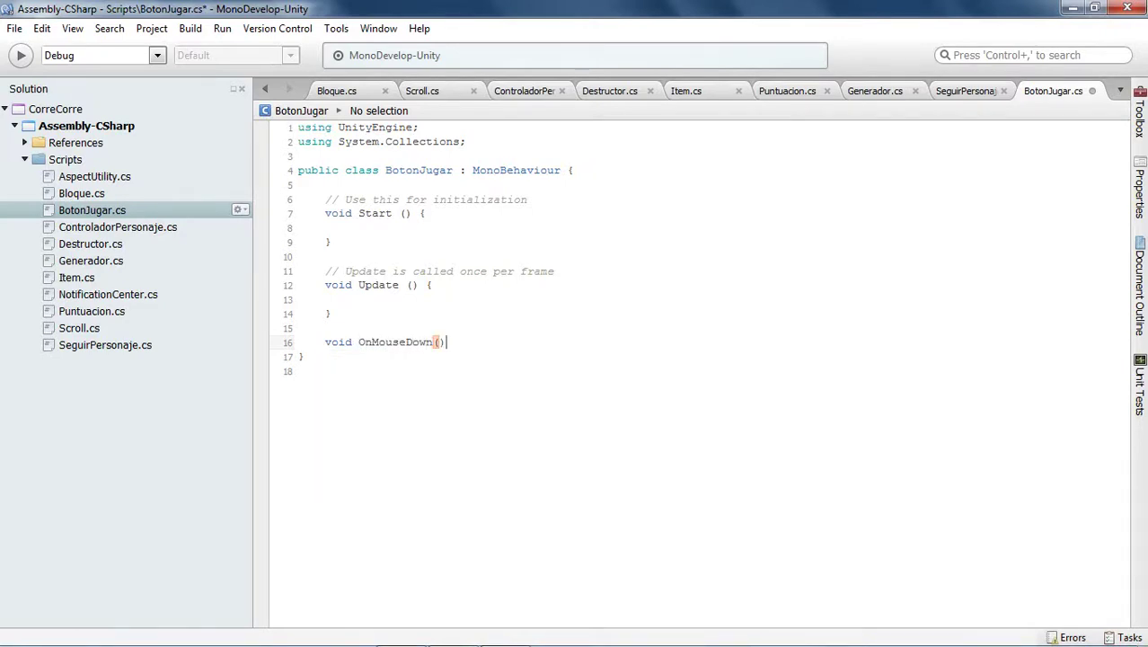
type("{")
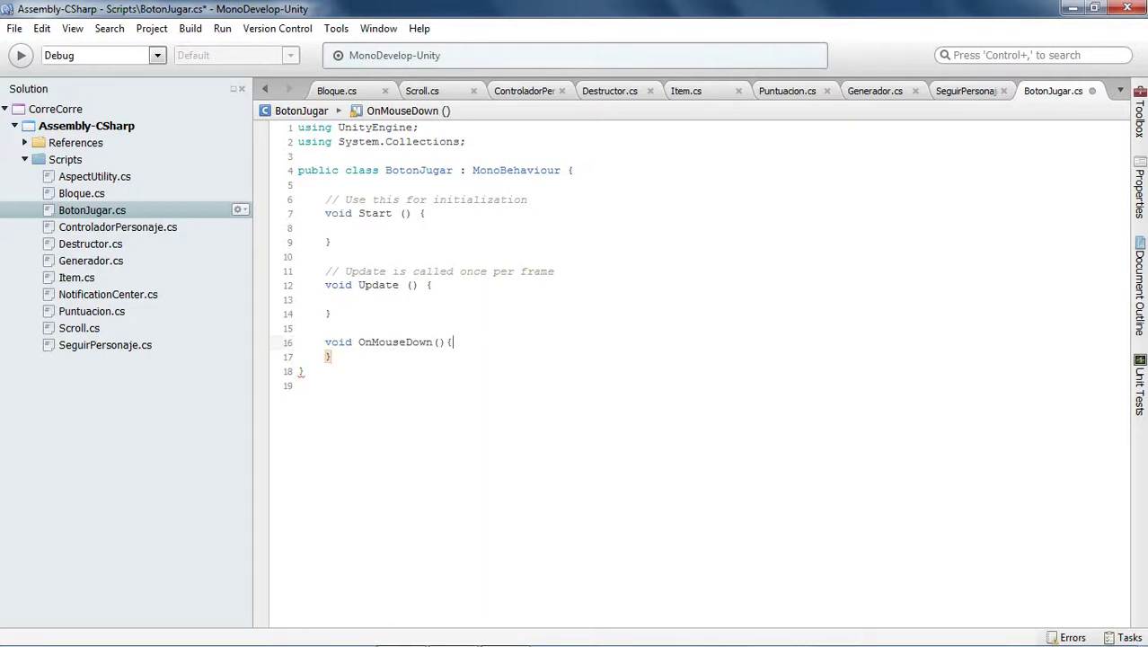
key("Return")
key("ctrl+s")
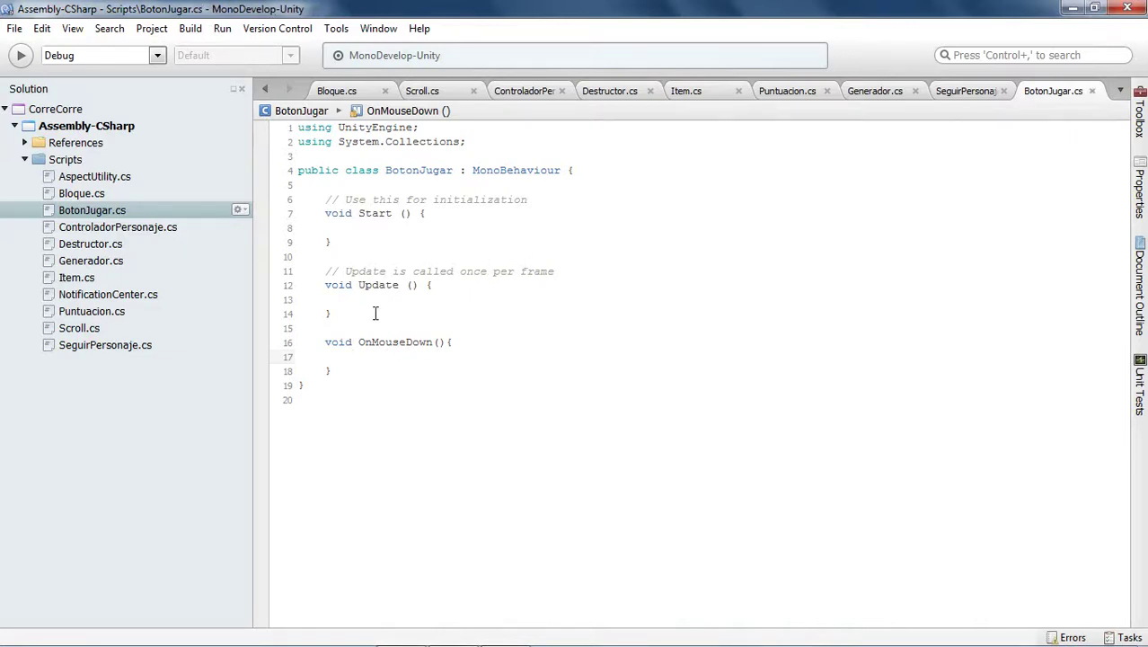
Step: Put Debug.Log("Click!"); inside OnMouseDown, save, and let Unity reload the script
key("alt+Tab")
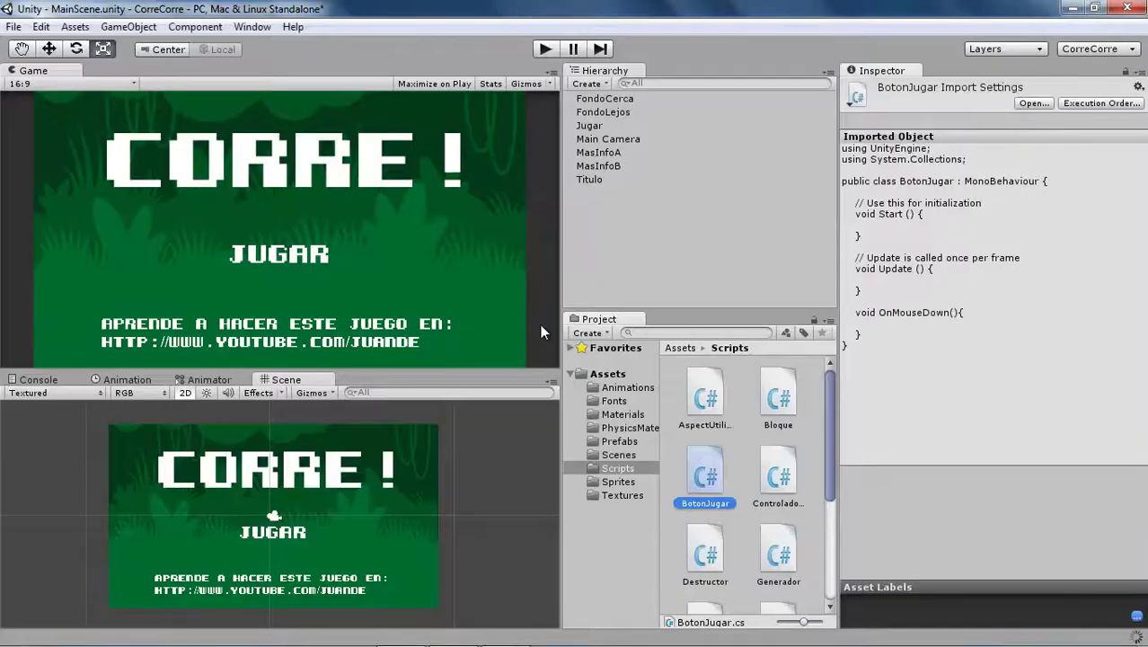
key("alt+Tab")
type("Debug.L")
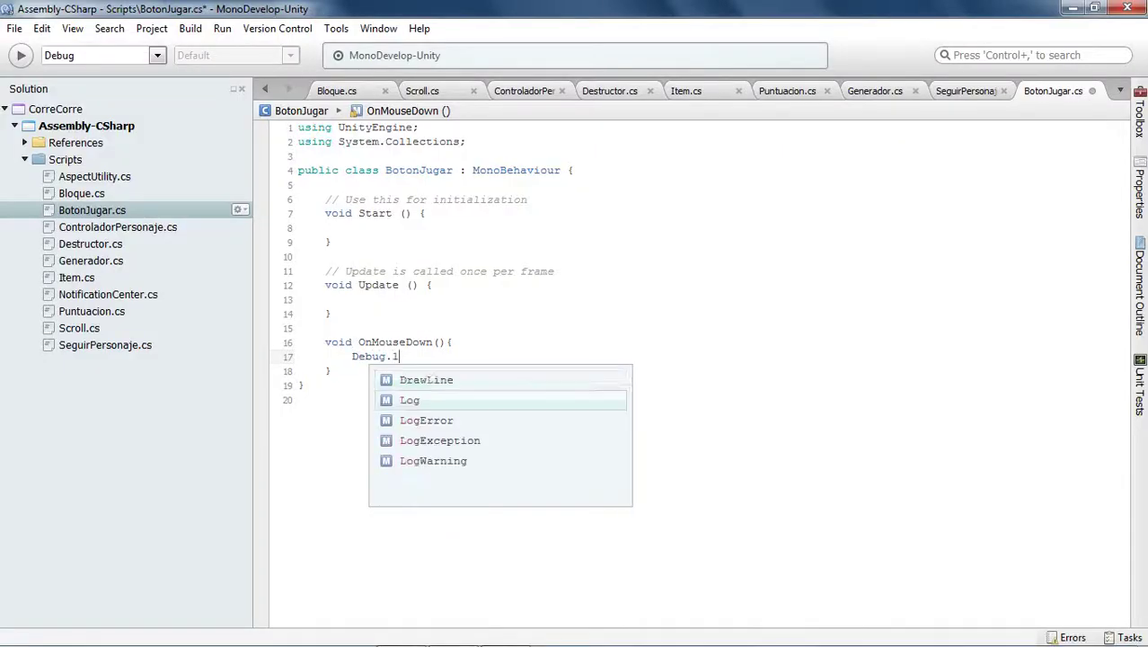
type("og (\"")
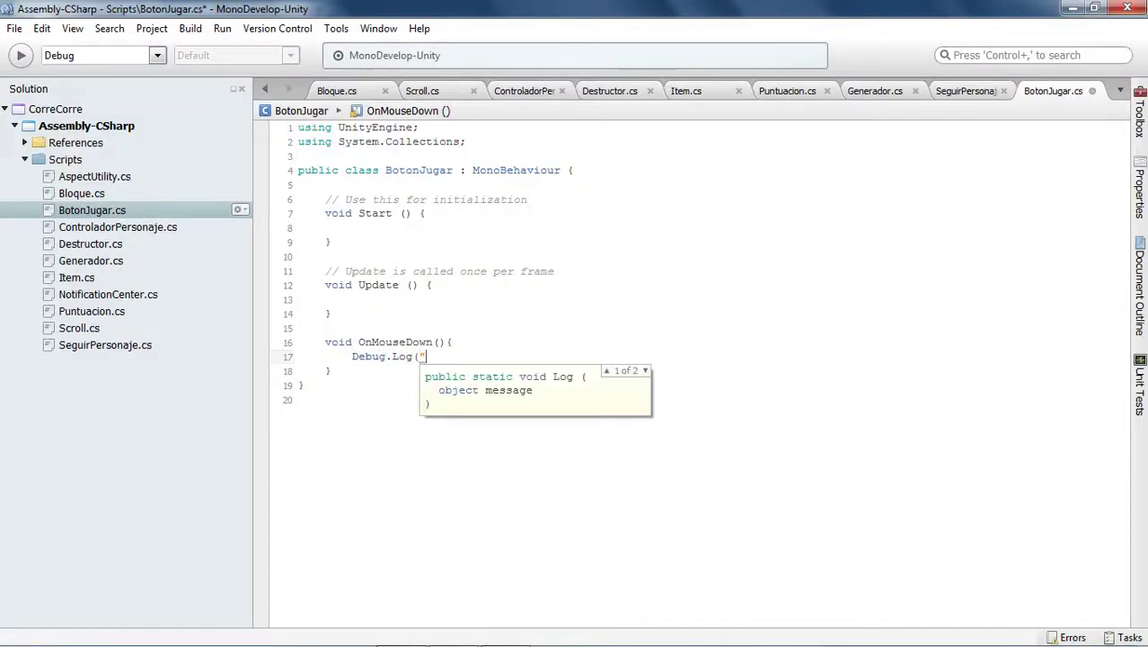
type("Click!\");")
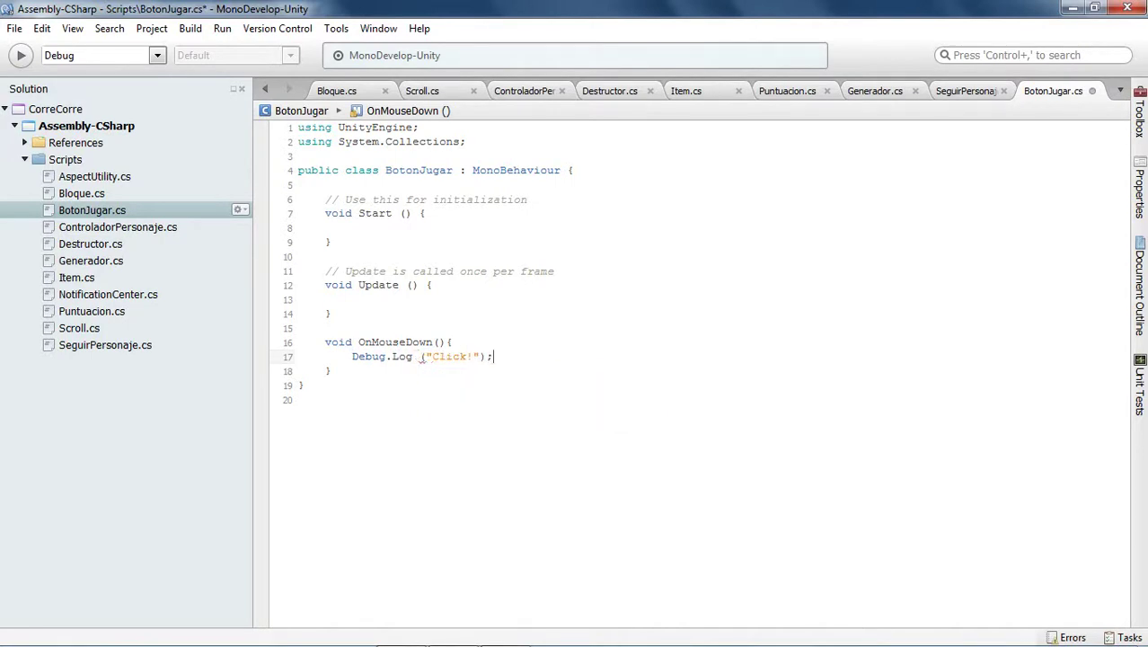
key("ctrl+s")
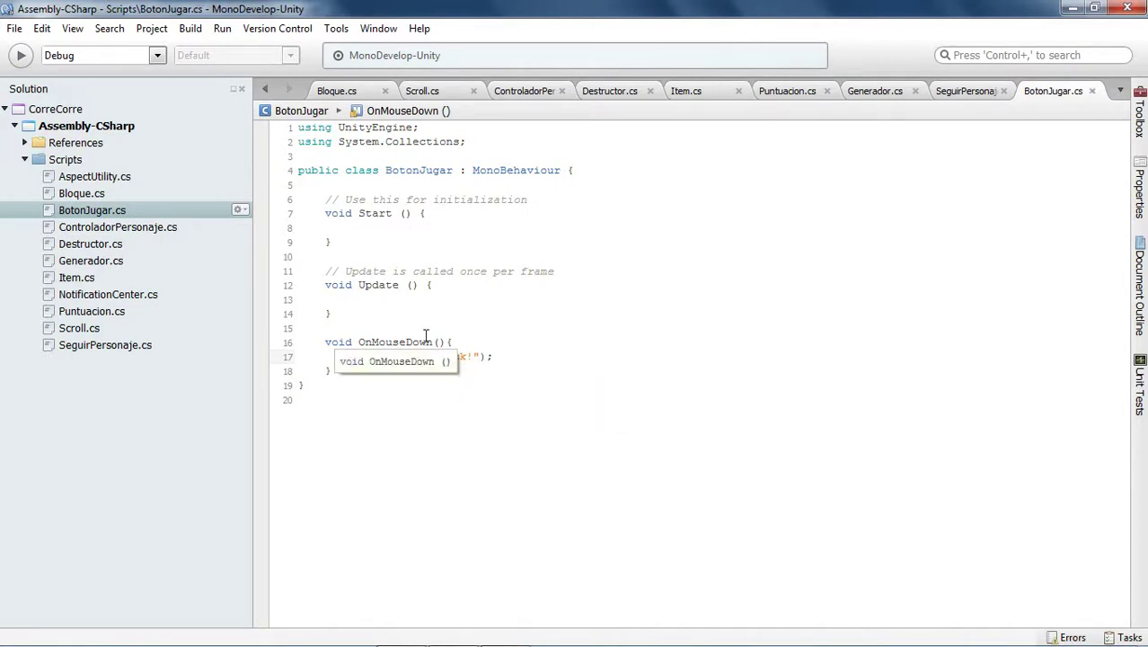
key("alt+Tab")
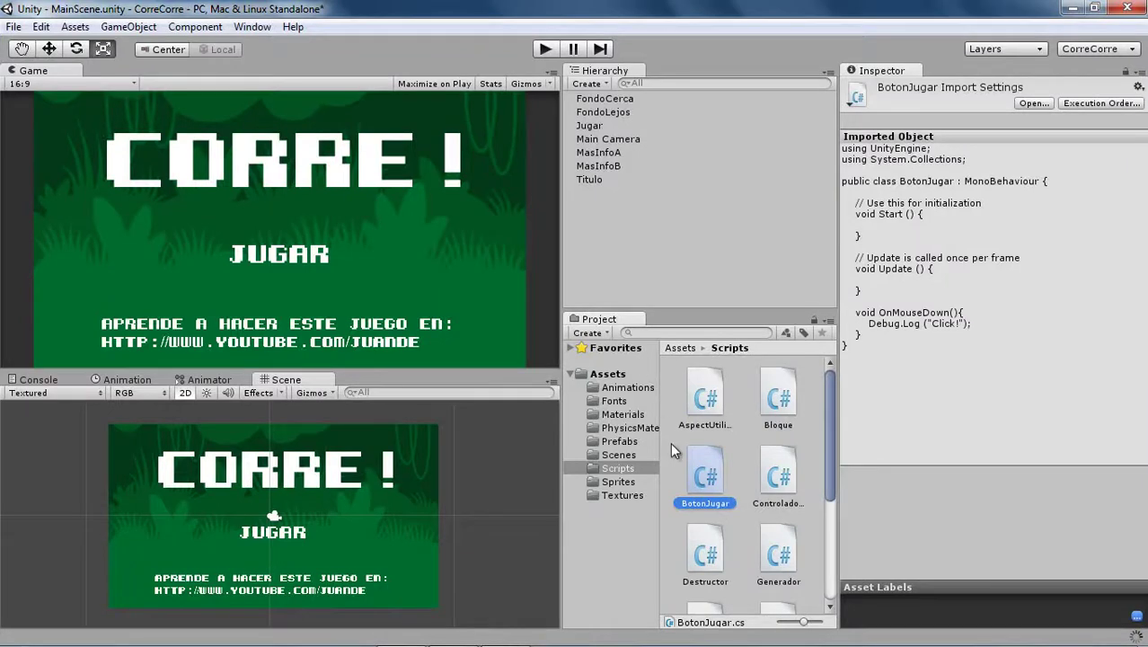
Step: Drop BotonJugar.cs onto the Jugar text object and rename the object BotonJugar
mouse_move(709, 490)
left_mouse_down()
mouse_move(666, 293)
mouse_move(588, 130)
left_mouse_up()
left_click(585, 132)
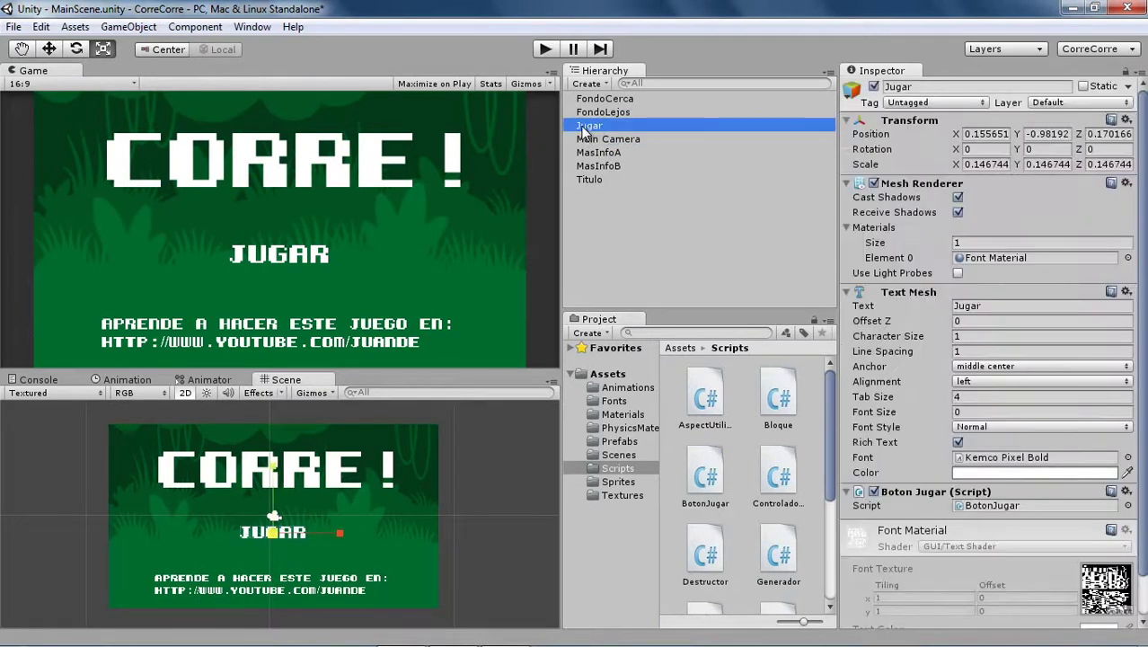
left_click(584, 132)
type("BotonJugar")
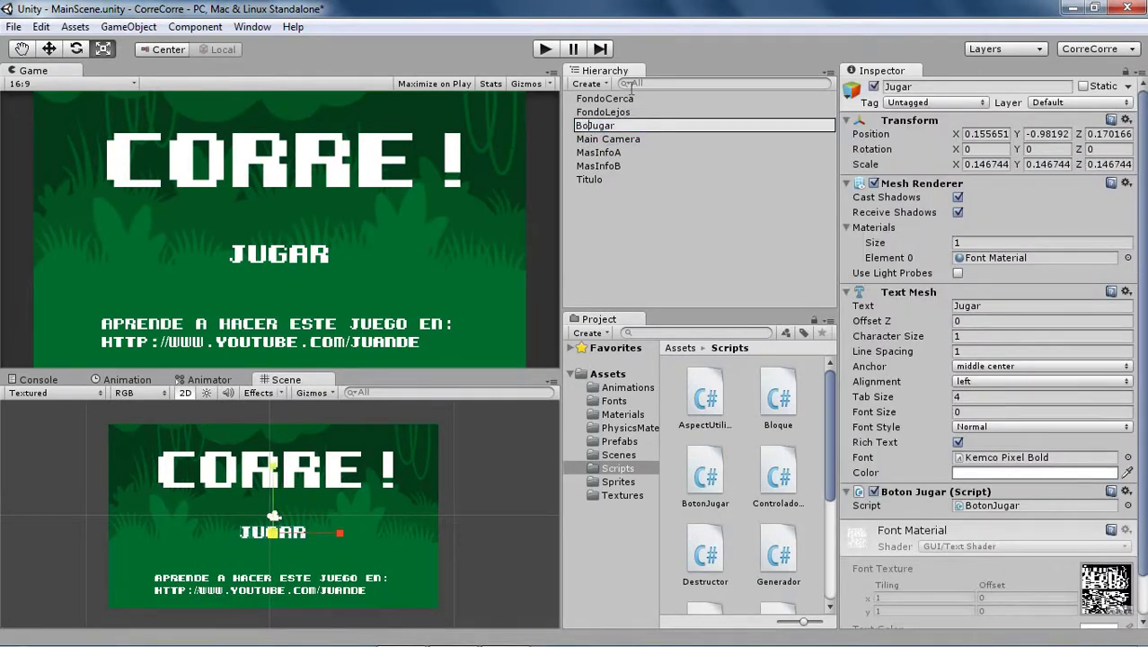
key("Return")
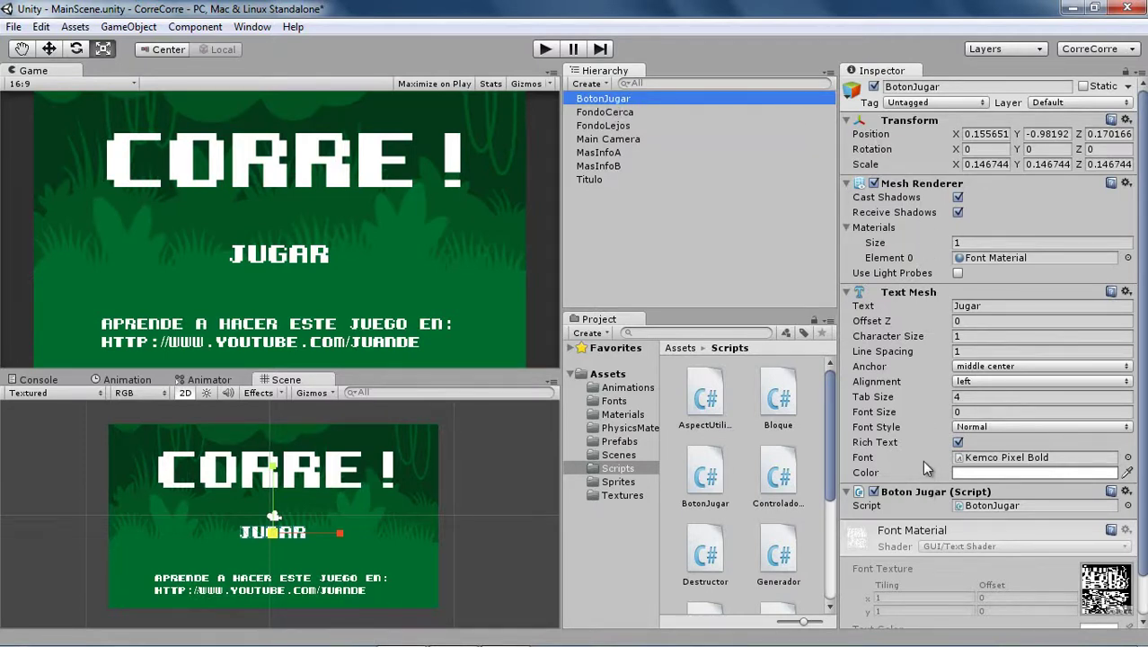
Step: Review the script's OnMouseDown method in the code editor, then return to Unity
key("alt+Tab")
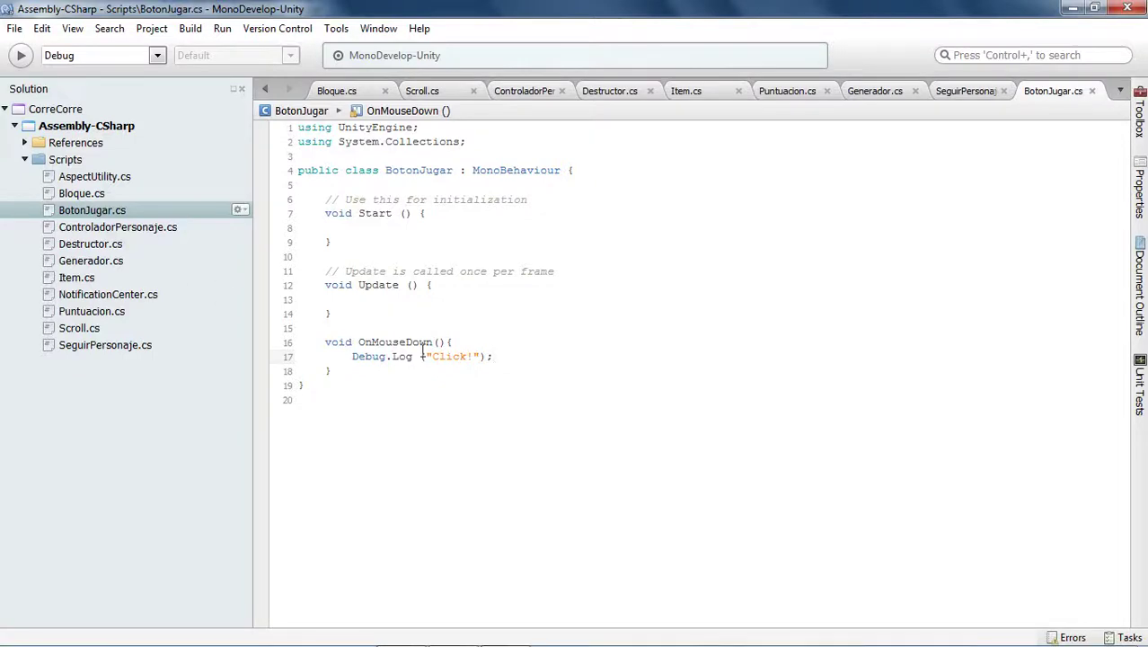
left_click_drag(361, 342, 435, 341)
key("alt+Tab")
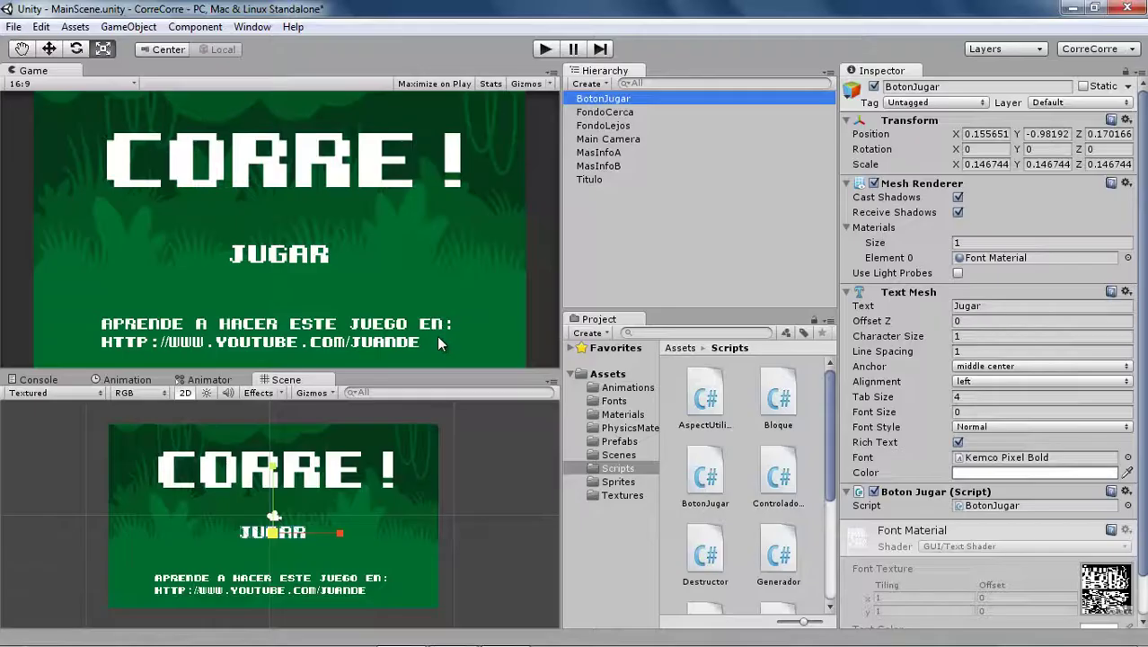
Step: Add a Physics 2D Box Collider 2D (25.5 by 5.224121) to BotonJugar
scroll(909, 315, "down", 2)
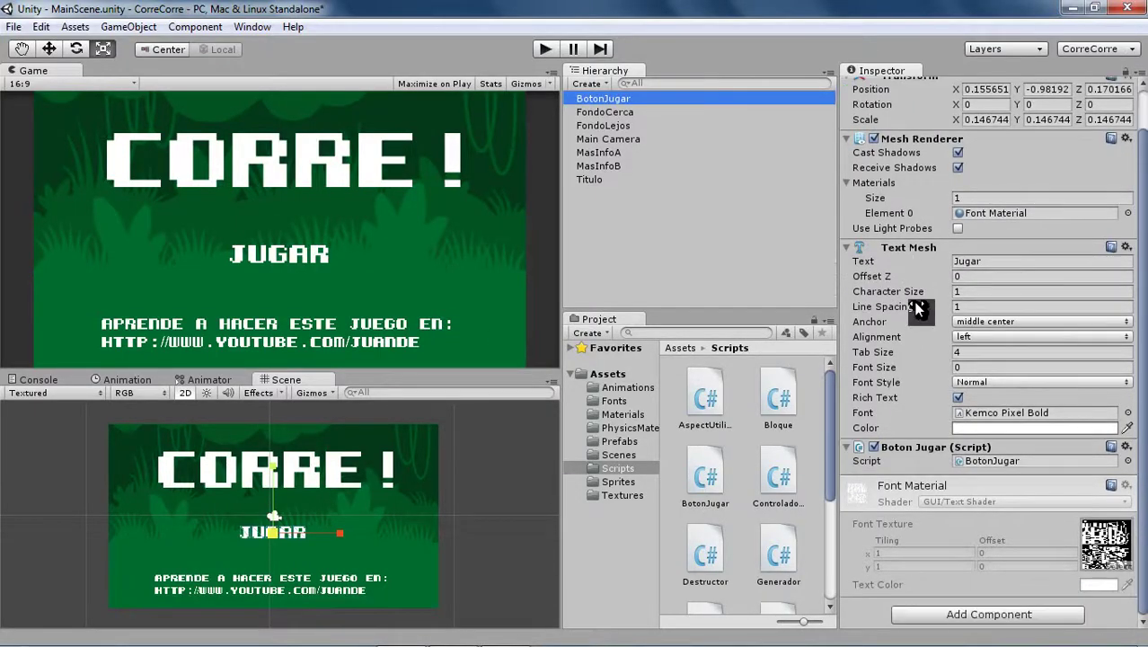
left_click(942, 618)
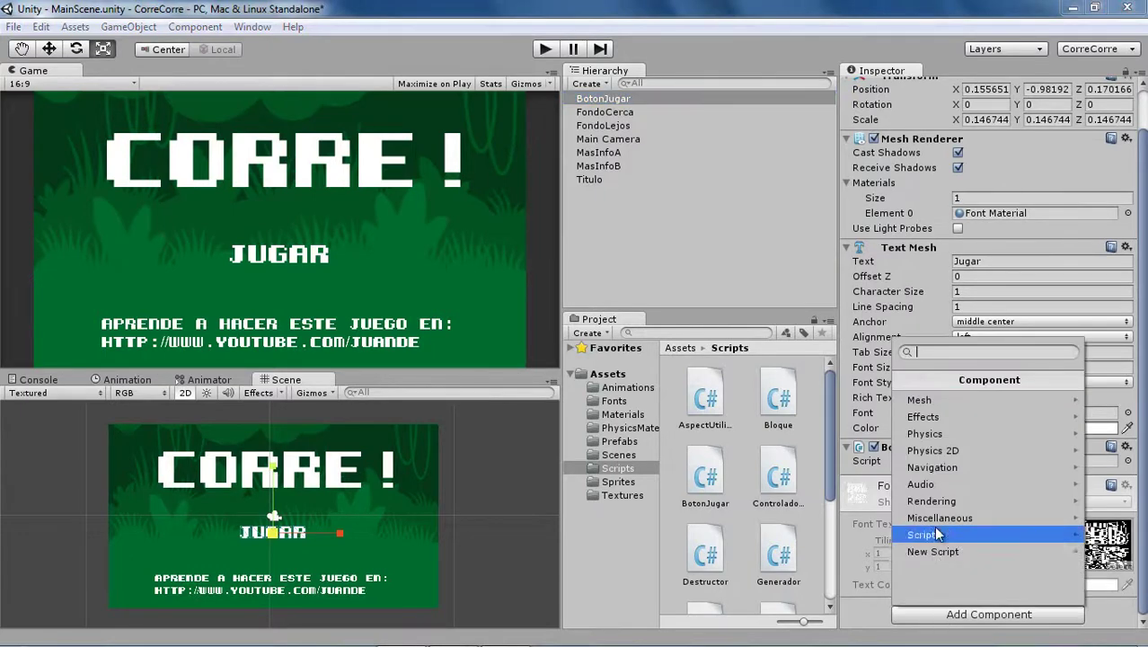
left_click(932, 450)
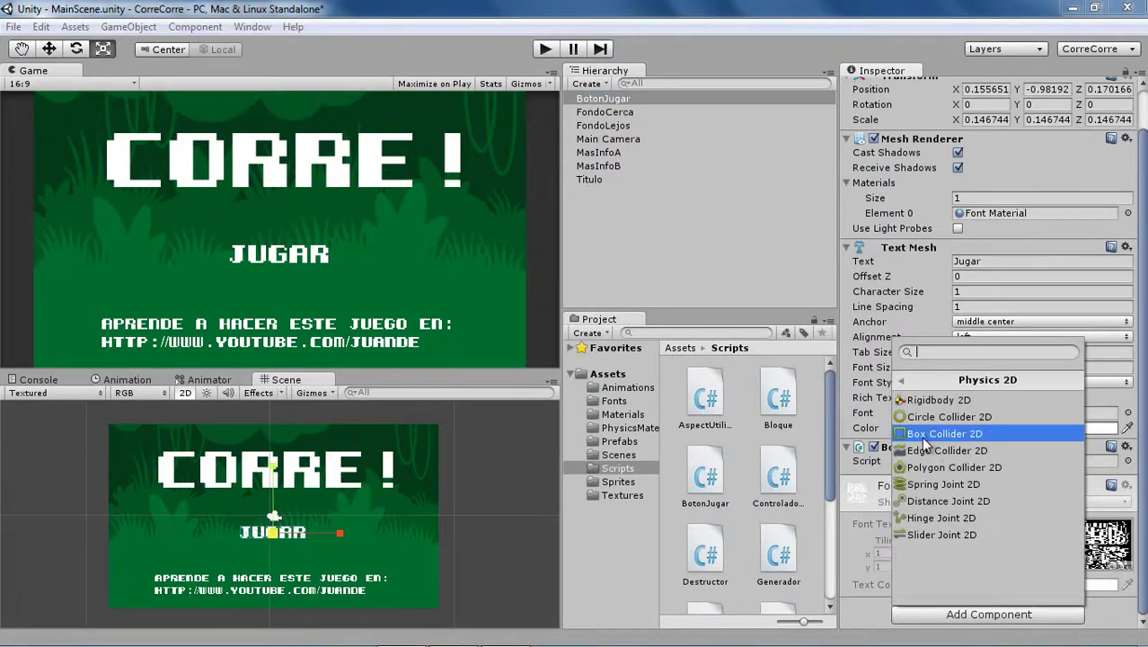
left_click(920, 438)
scroll(247, 530, "up", 2)
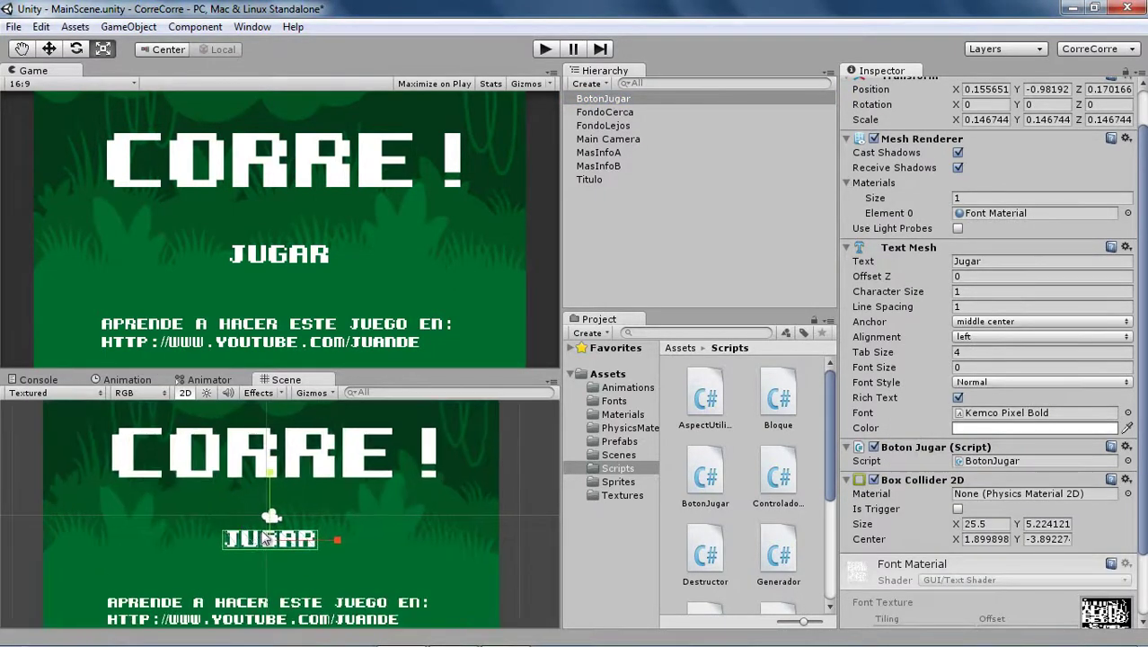
scroll(234, 538, "up", 2)
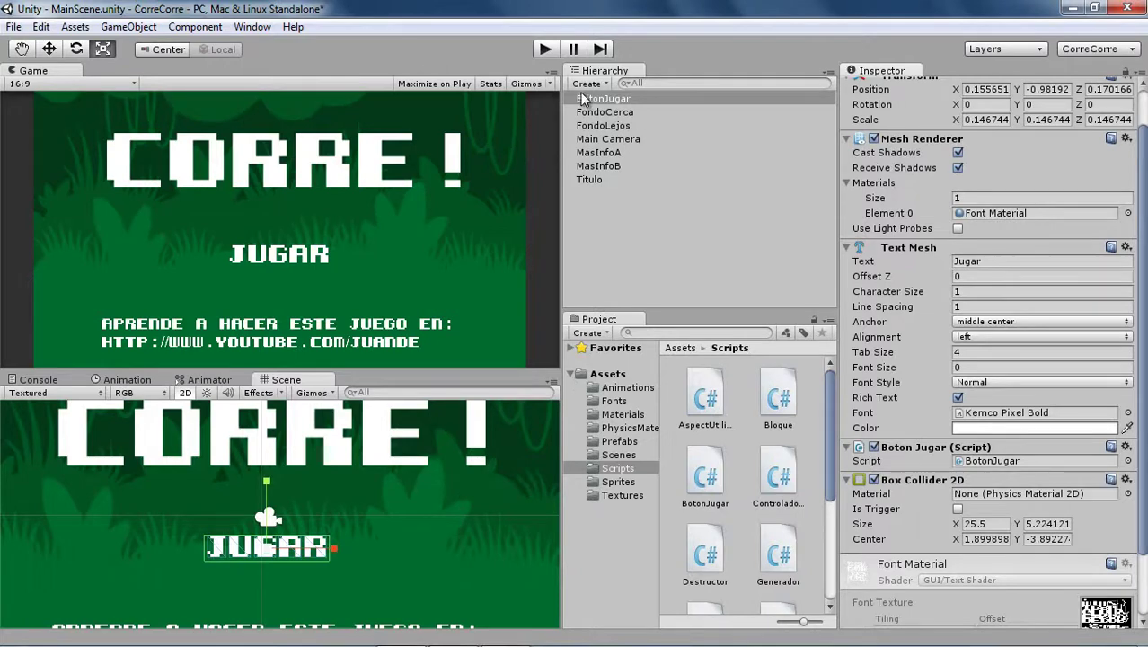
Step: Test the scene in play mode with the Console showing, then stop
left_click(544, 47)
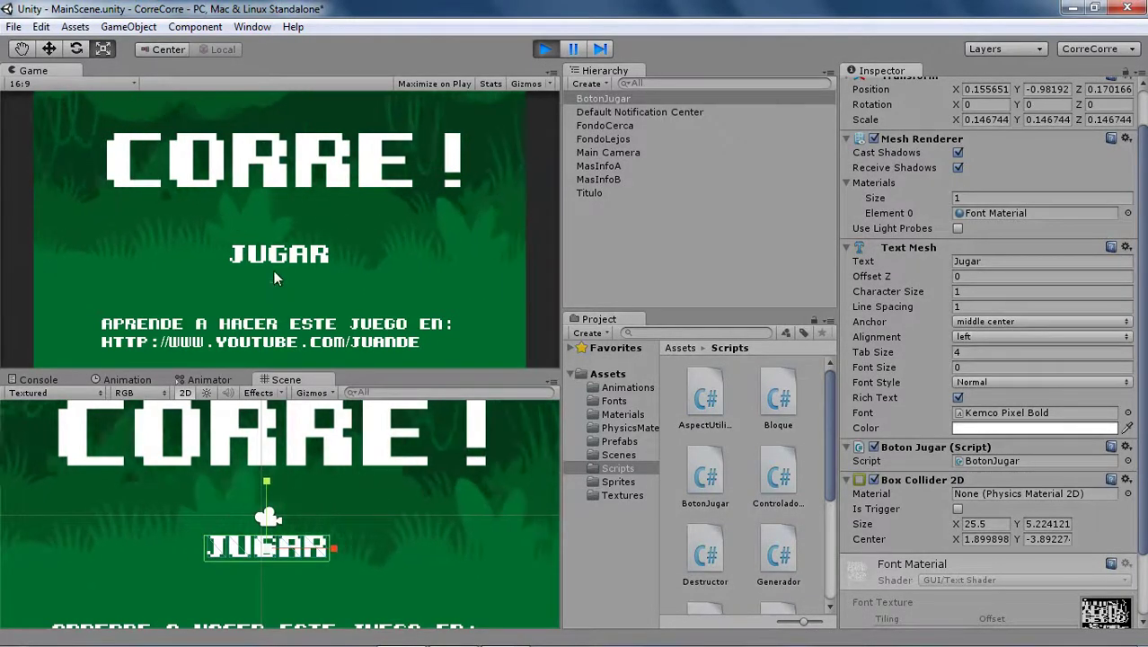
left_click(40, 380)
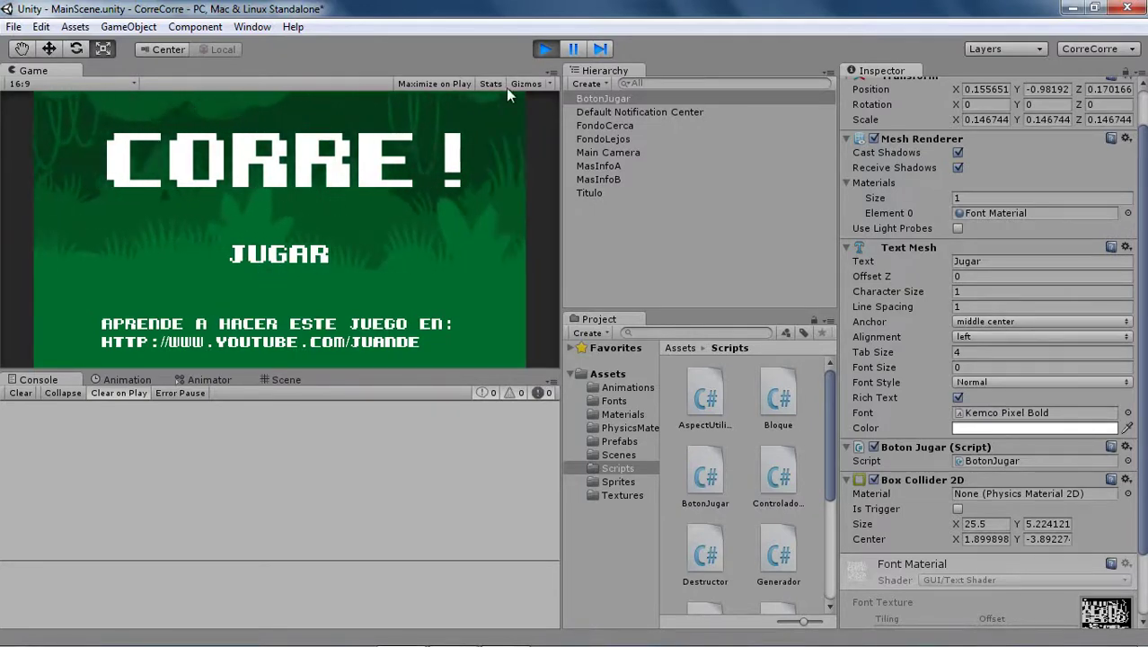
left_click(543, 48)
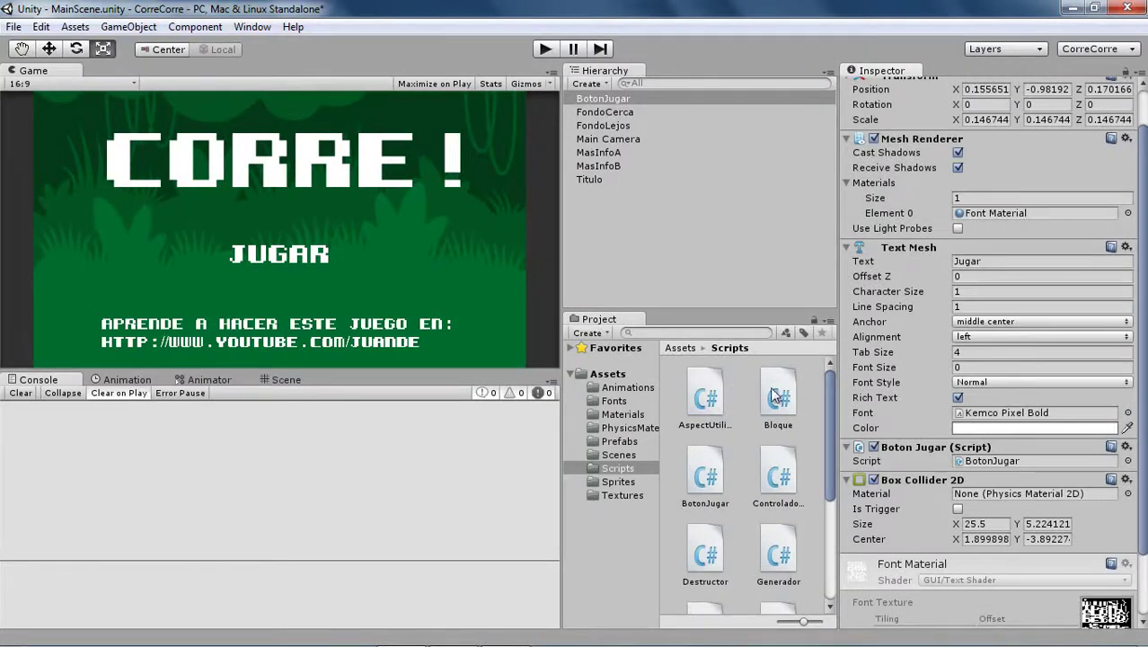
Step: Remove the Box Collider 2D, add a Physics Box Collider sized 25.5 by 5.224121, and show the Scene view
right_click(896, 479)
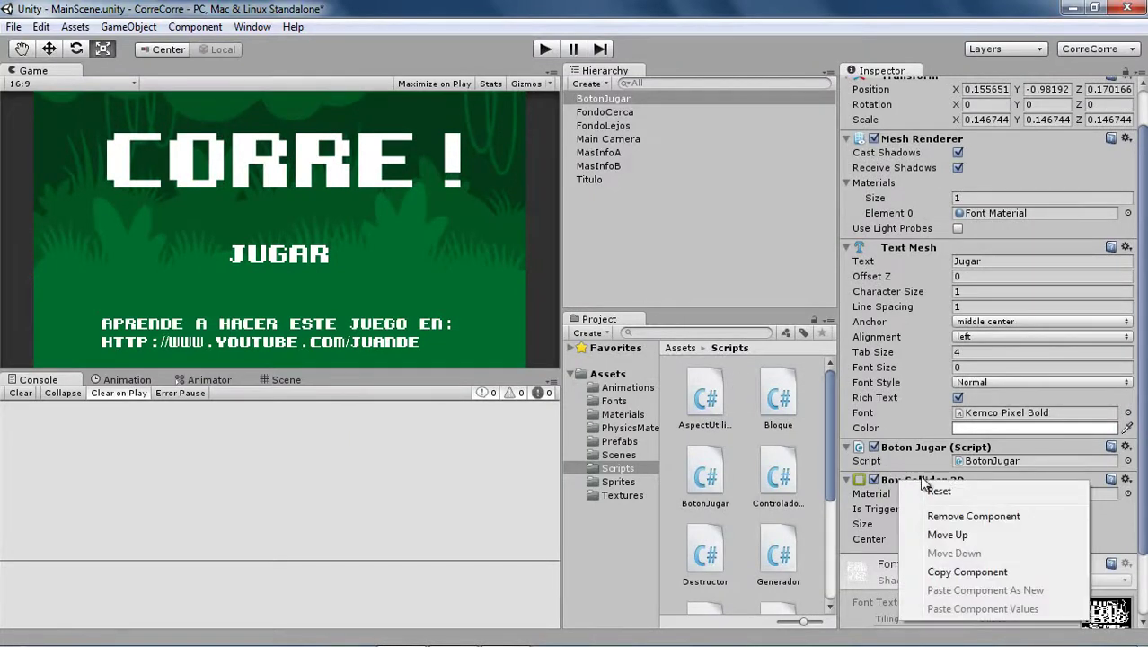
left_click(953, 515)
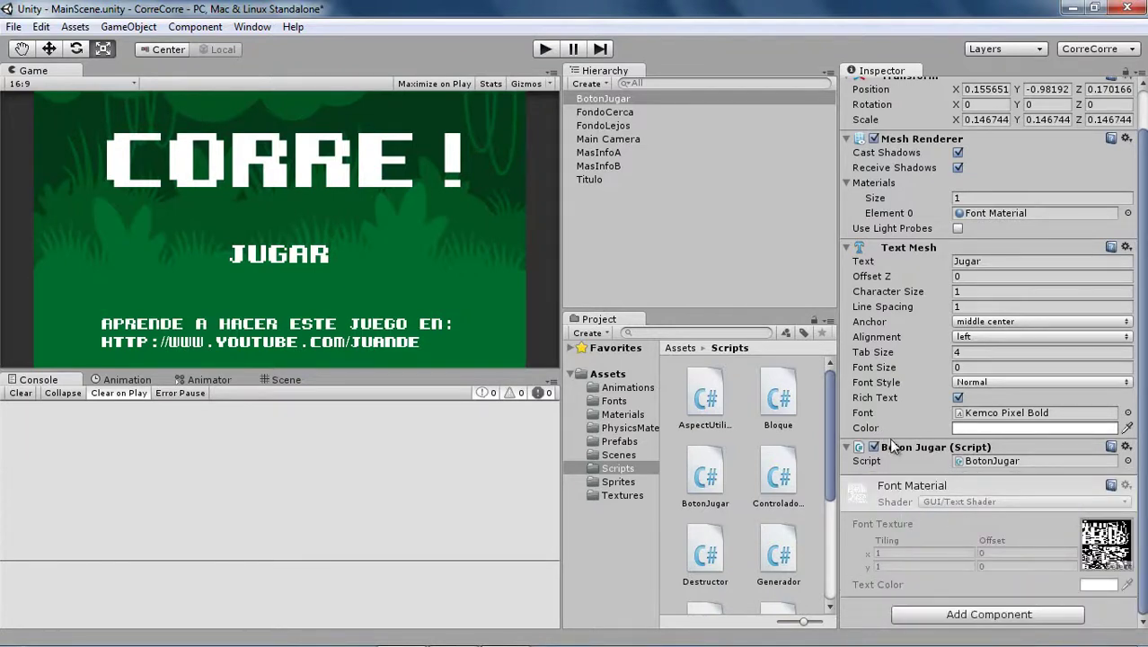
left_click(953, 618)
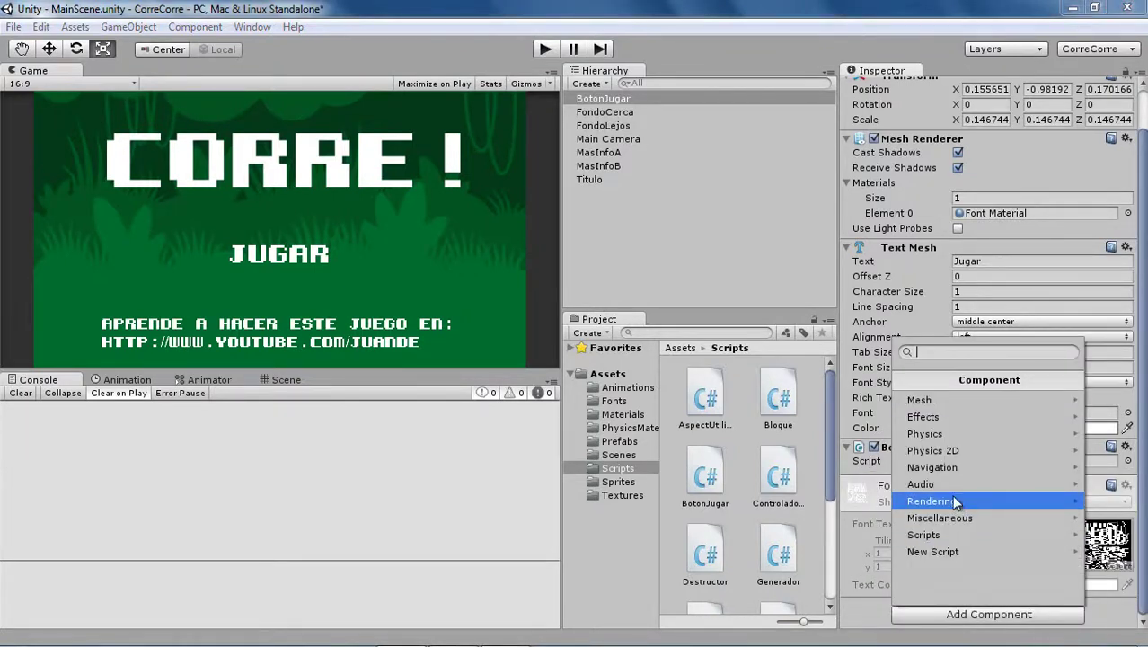
left_click(932, 448)
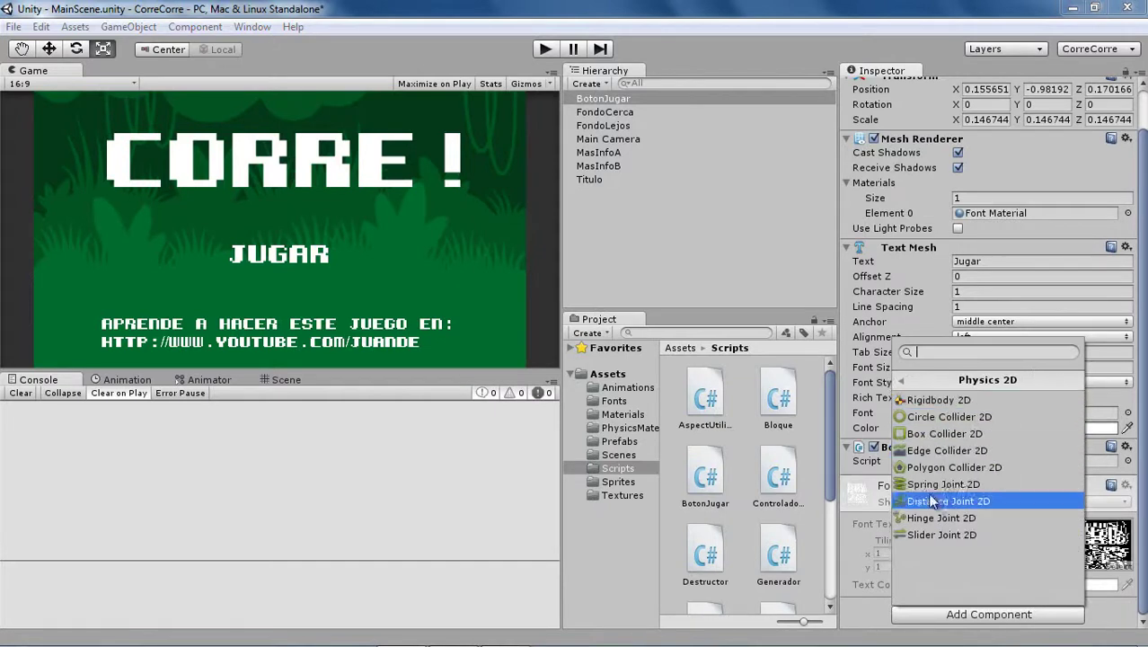
left_click(900, 380)
left_click(930, 434)
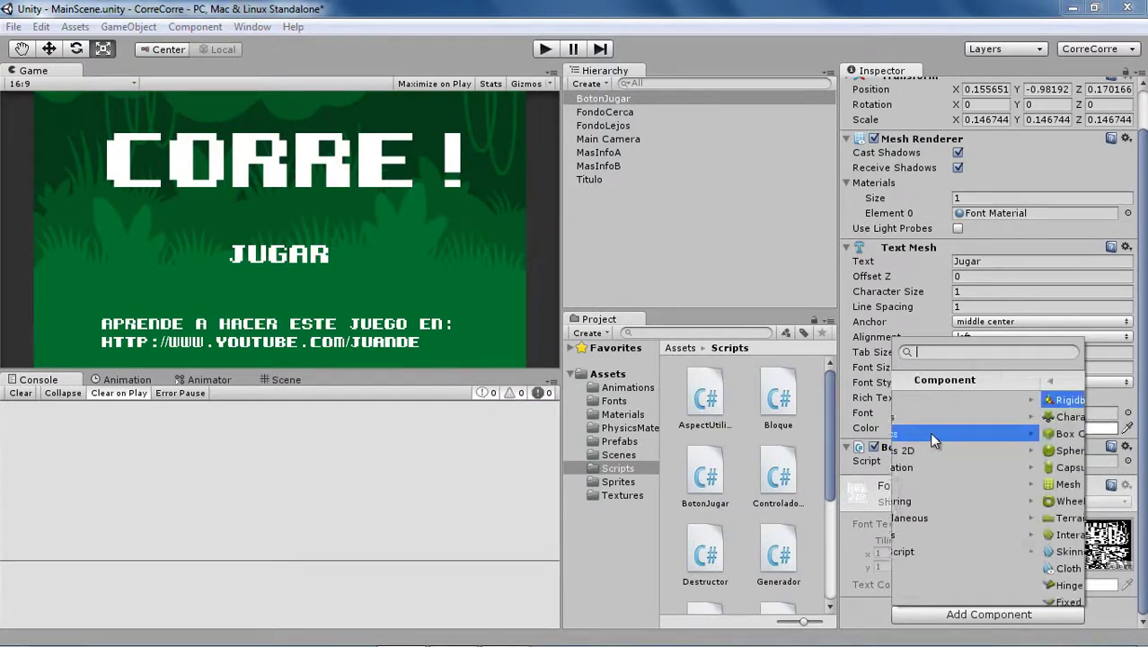
left_click(916, 436)
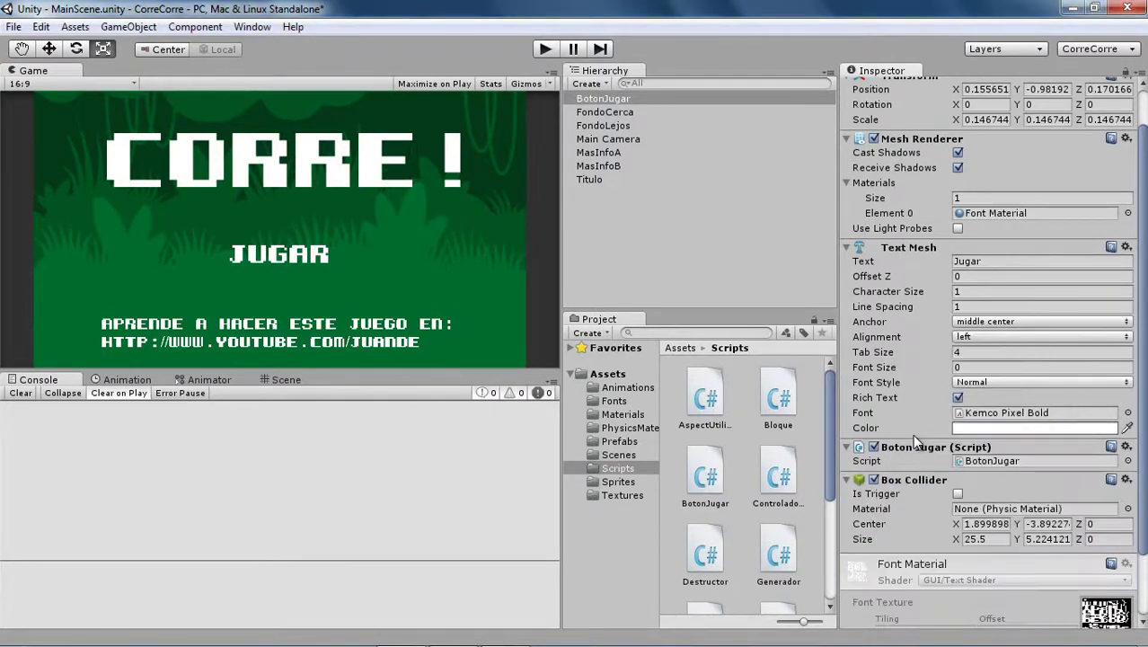
left_click(285, 380)
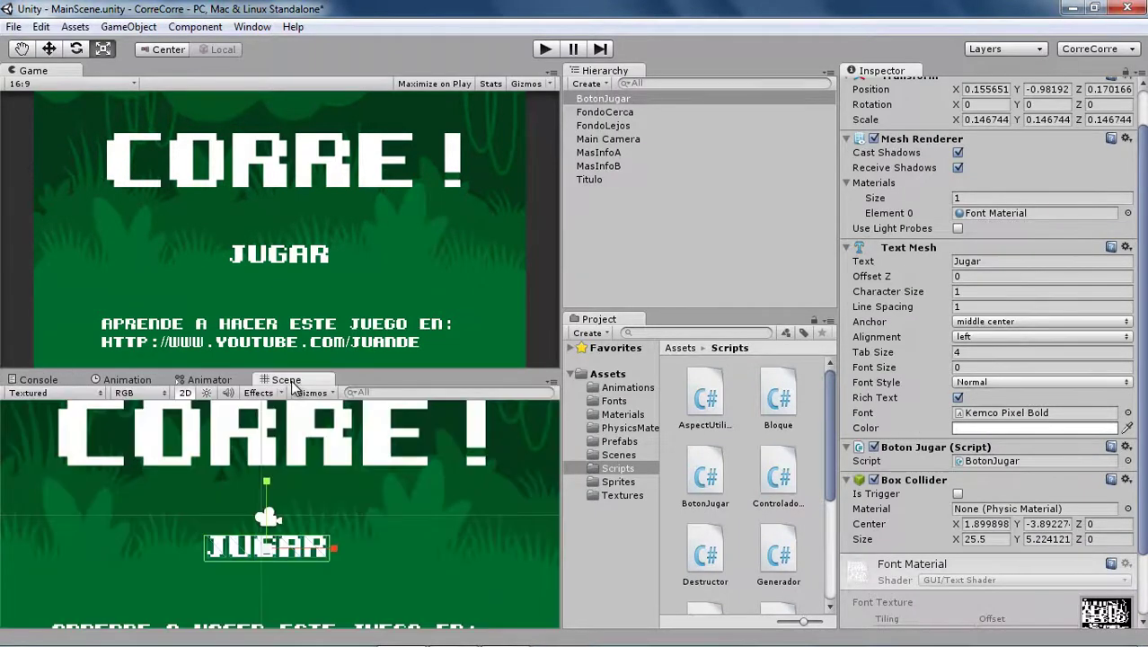
Step: Play the game, click JUGAR seven times to log seven Click! entries, then stop
left_click(543, 51)
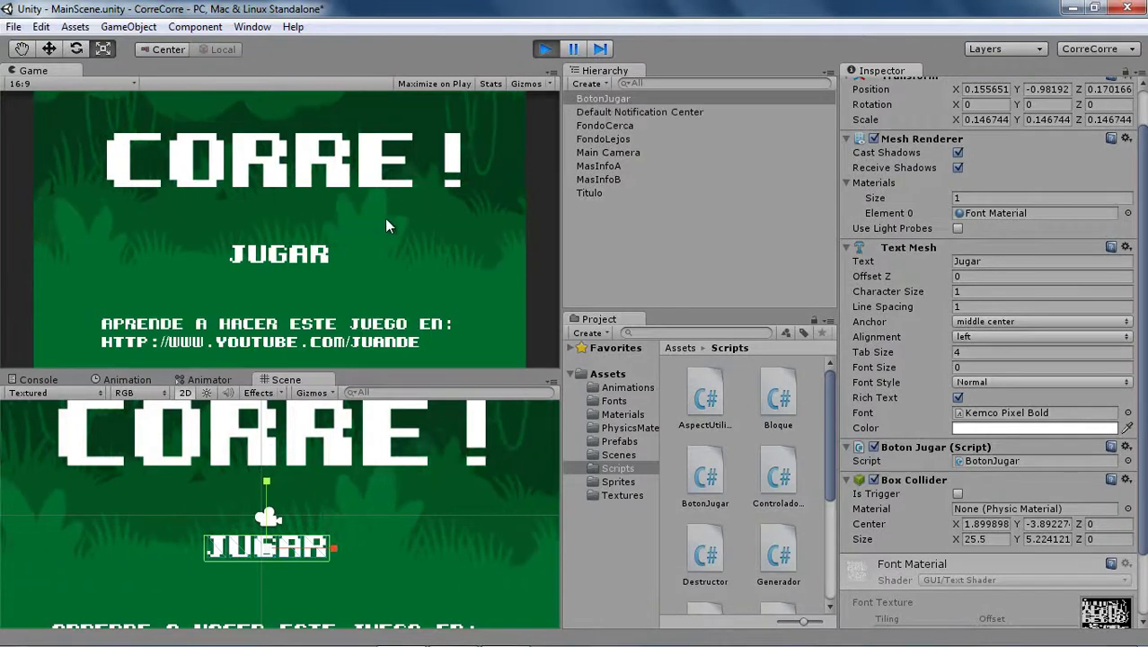
left_click(249, 258)
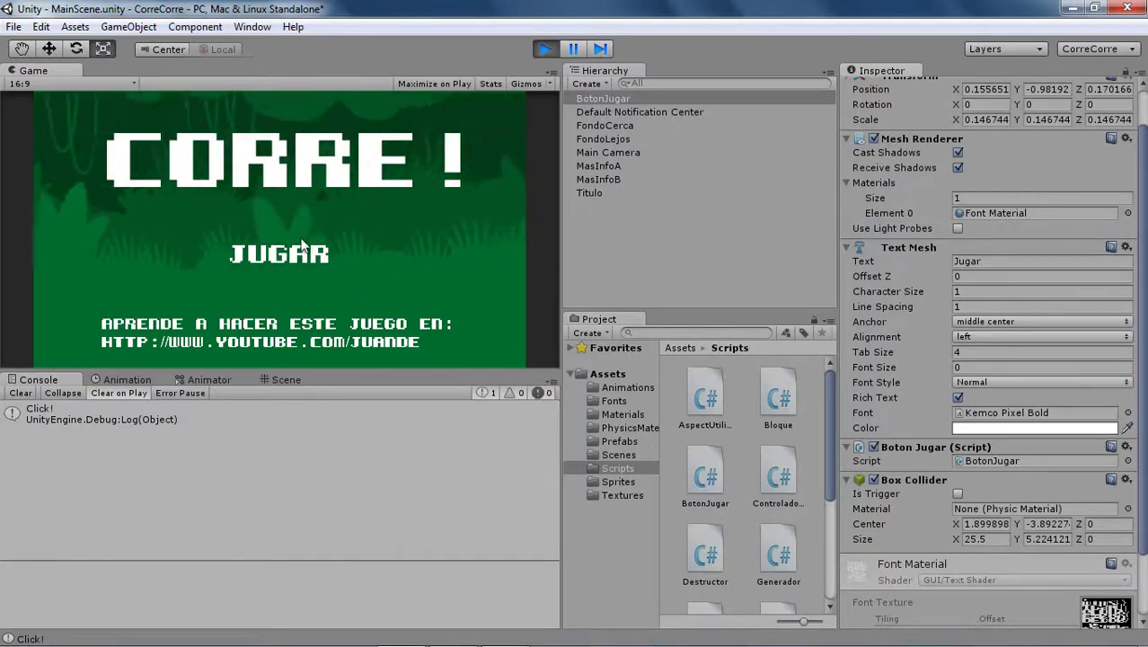
left_click(264, 257)
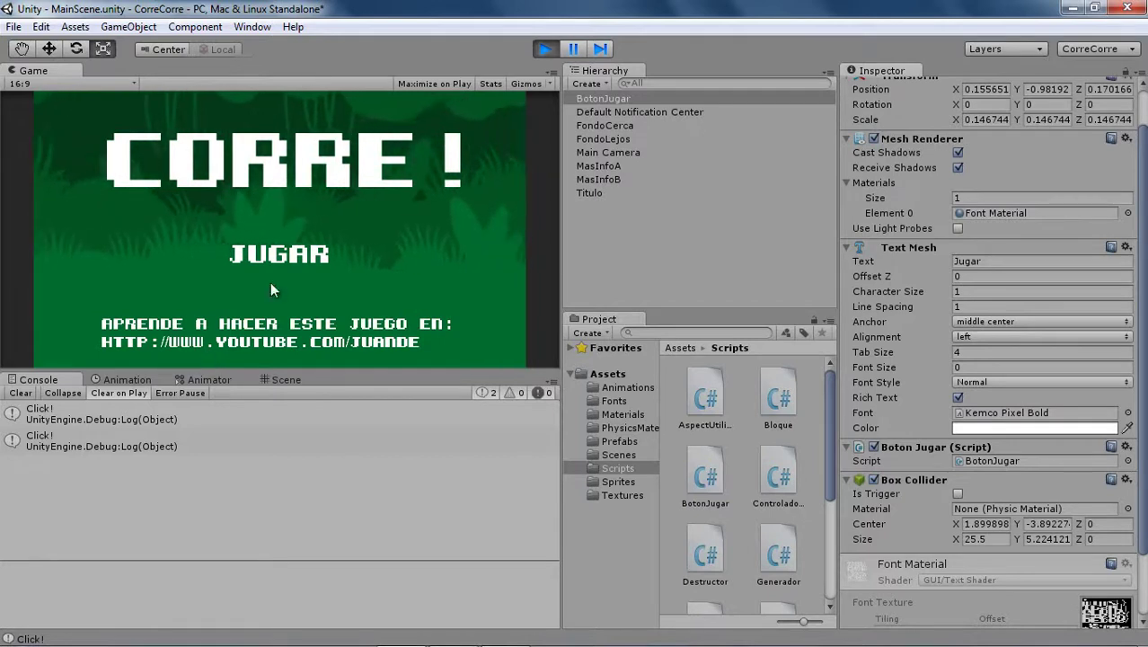
left_click(294, 257)
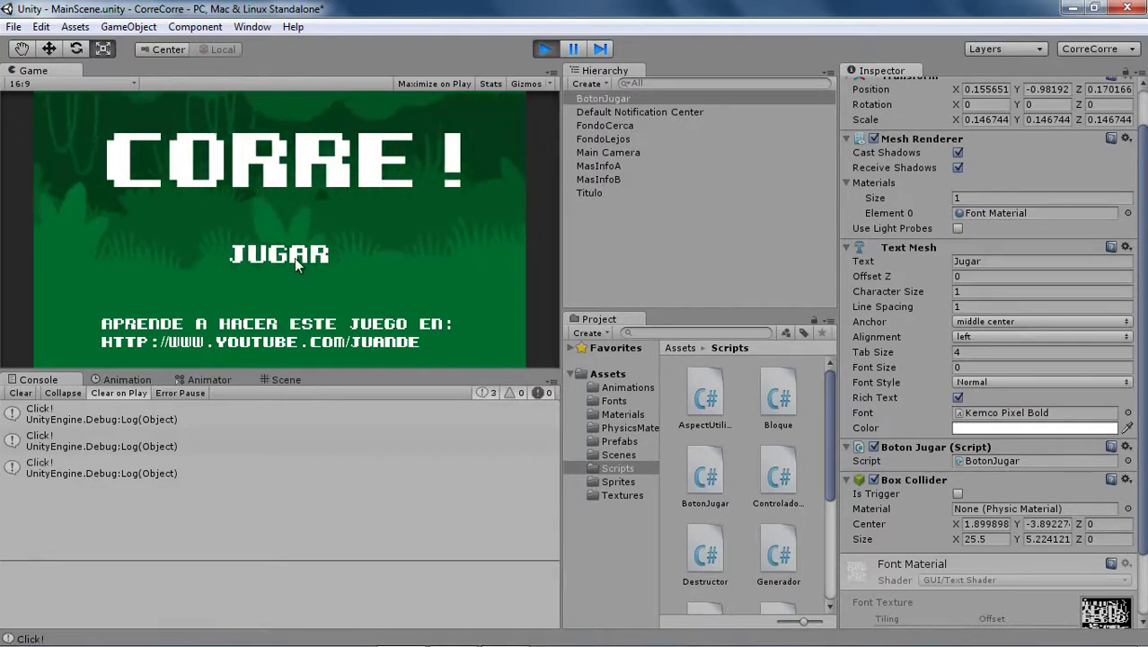
left_click(308, 257)
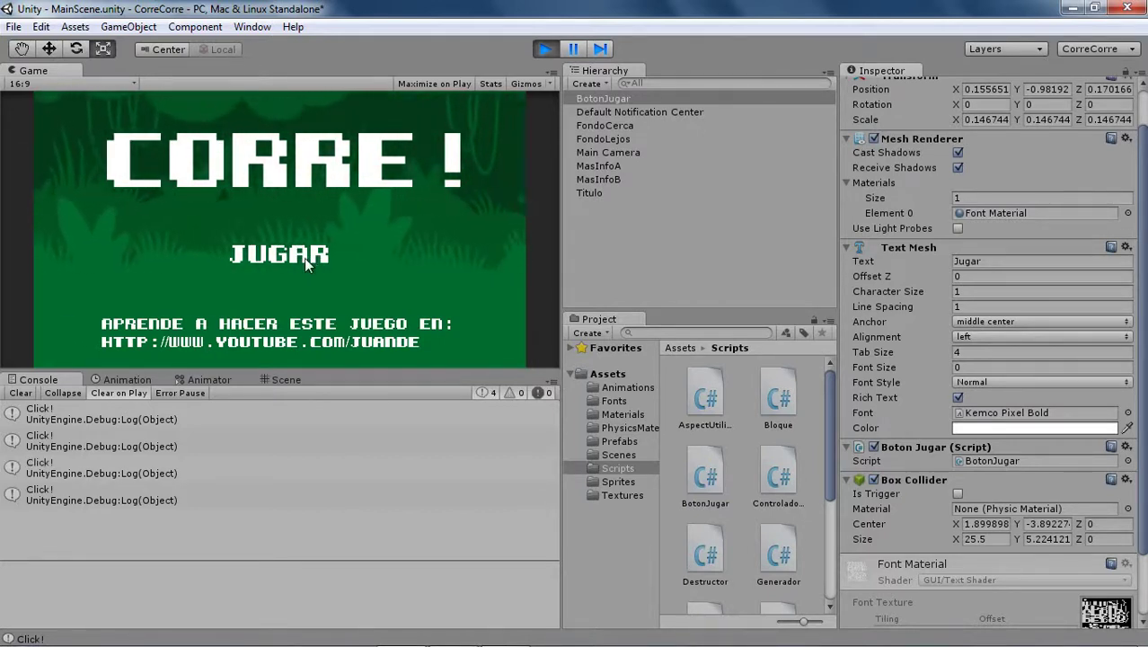
left_click(293, 256)
left_click(294, 257)
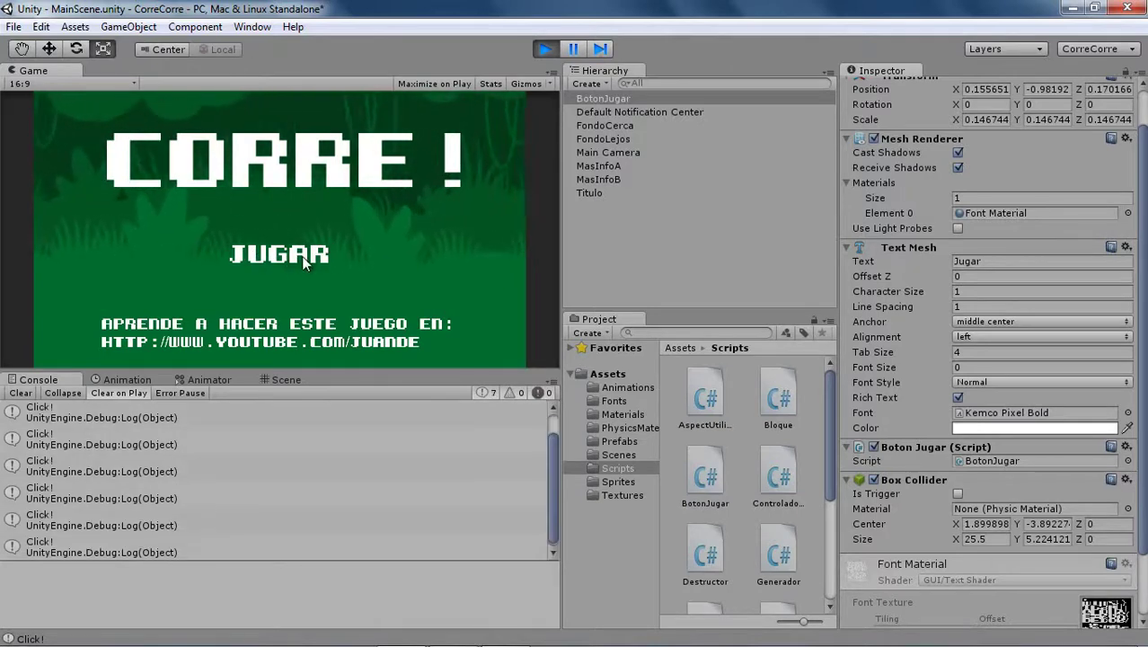
left_click(301, 256)
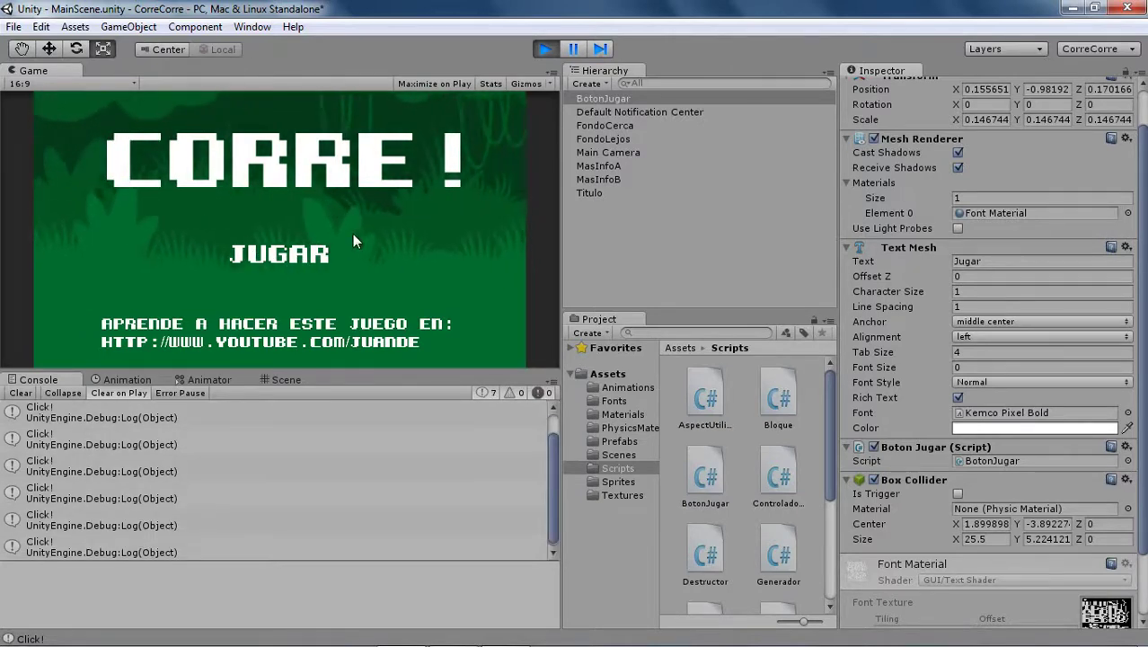
left_click(542, 46)
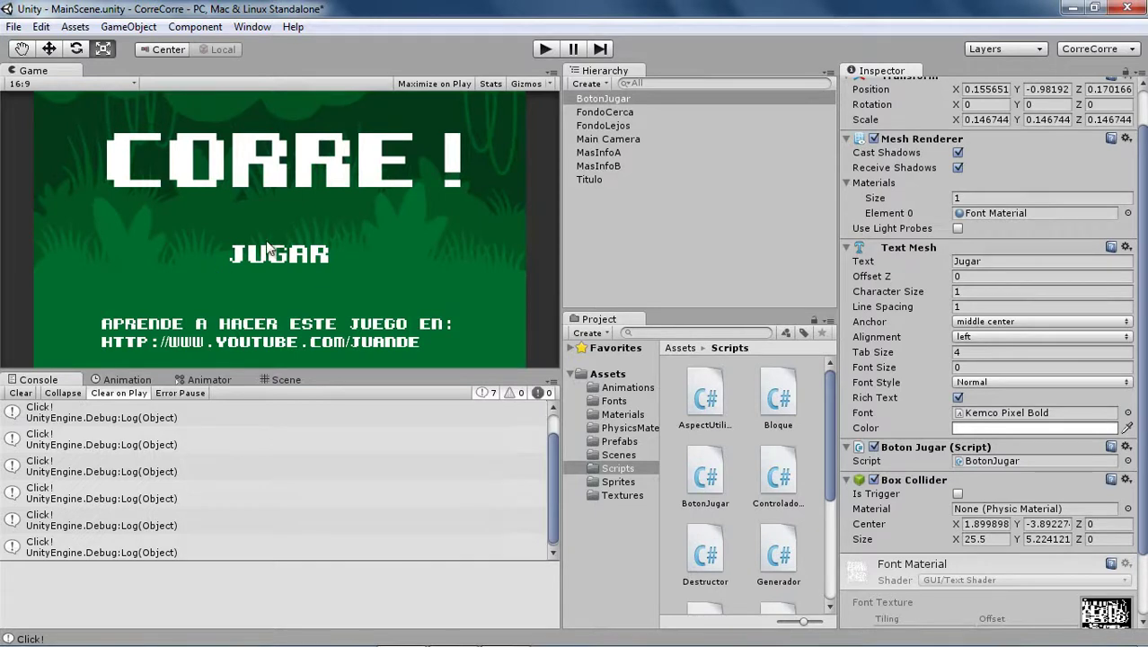
Step: Browse to GameScene in the Scenes folder, save MainScene, and open the File menu
left_click(618, 454)
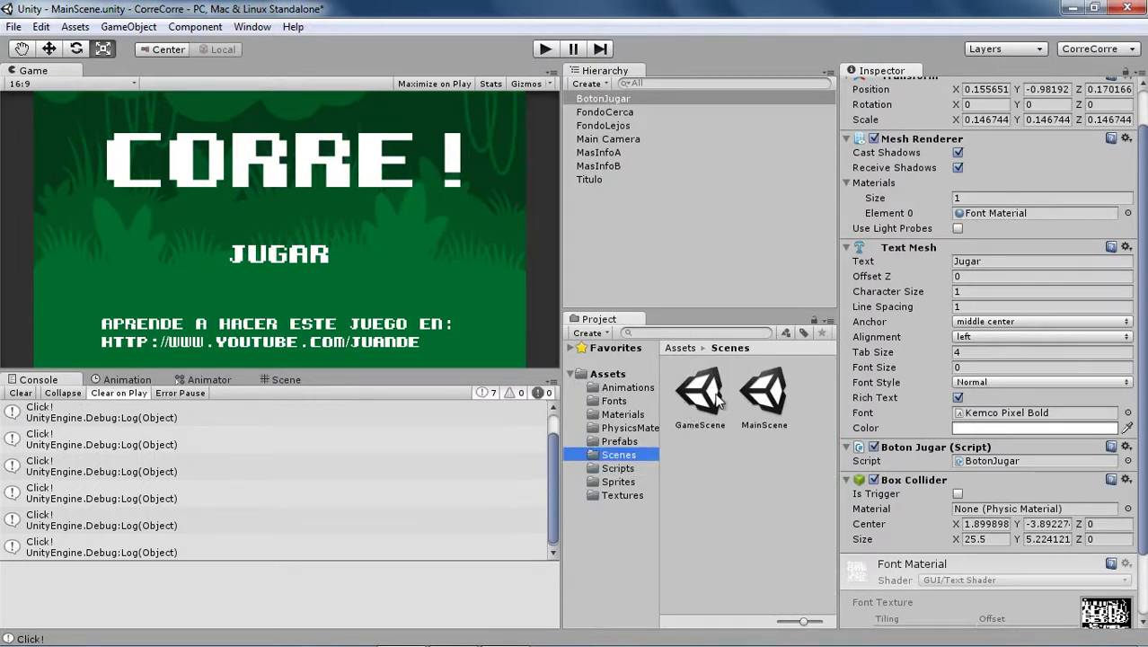
left_click(692, 429)
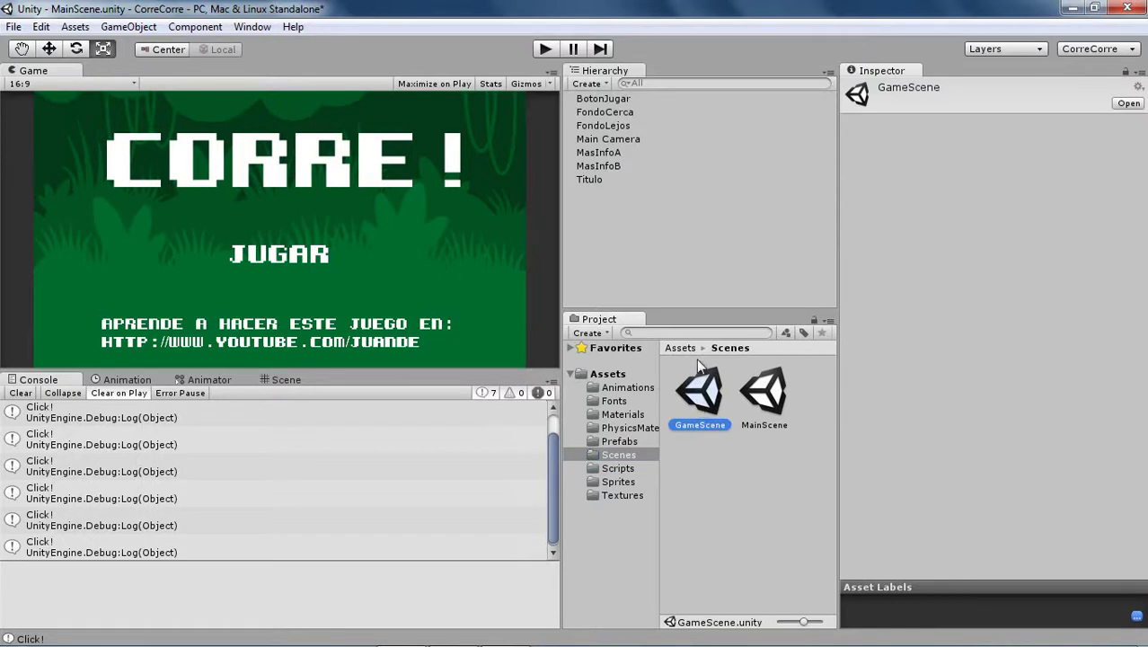
left_click(694, 218)
key("ctrl+s")
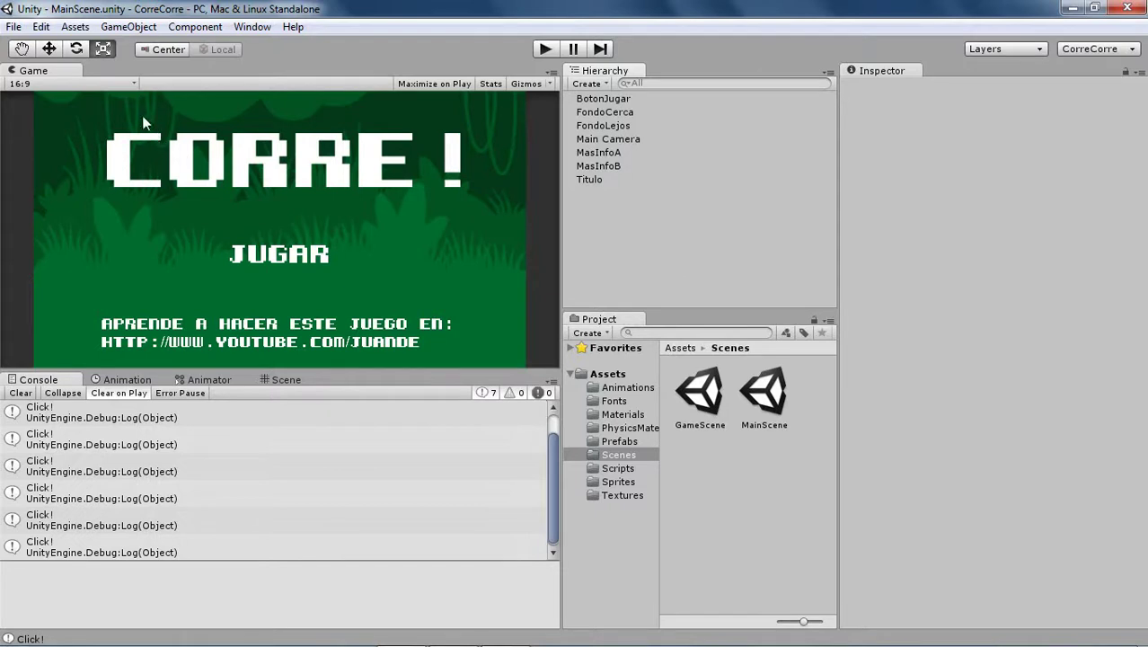
left_click(17, 30)
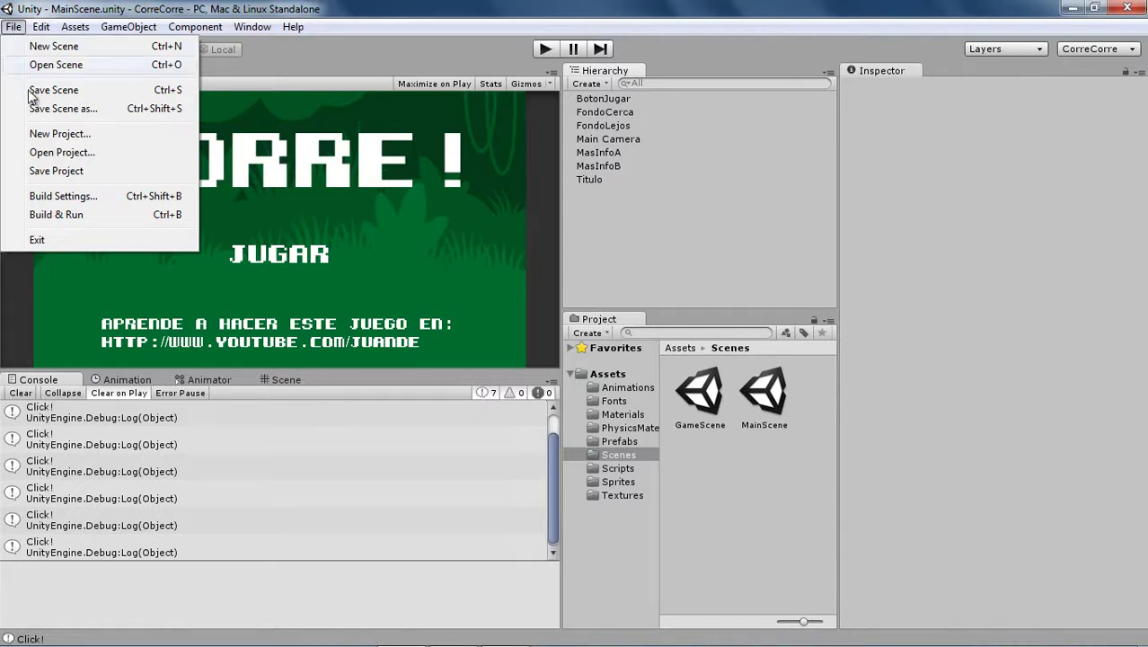
Step: In Build Settings, add MainScene as scene 0 and GameScene as scene 1, then close
left_click(66, 197)
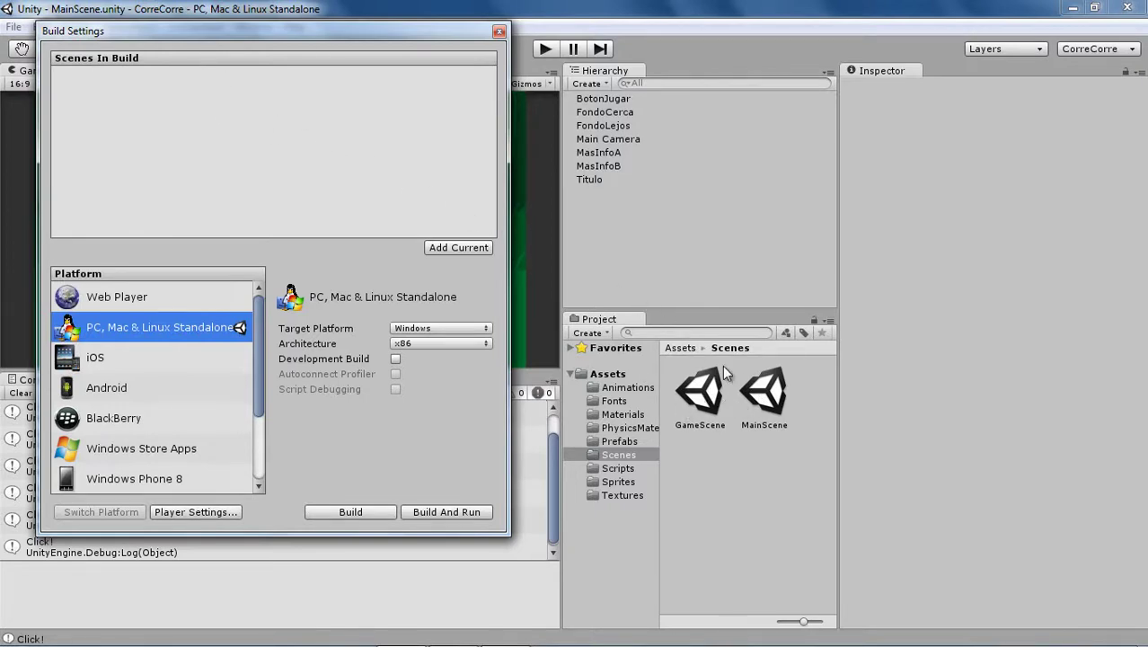
left_click(774, 401)
mouse_move(774, 401)
left_mouse_down()
mouse_move(261, 99)
mouse_move(293, 123)
left_mouse_up()
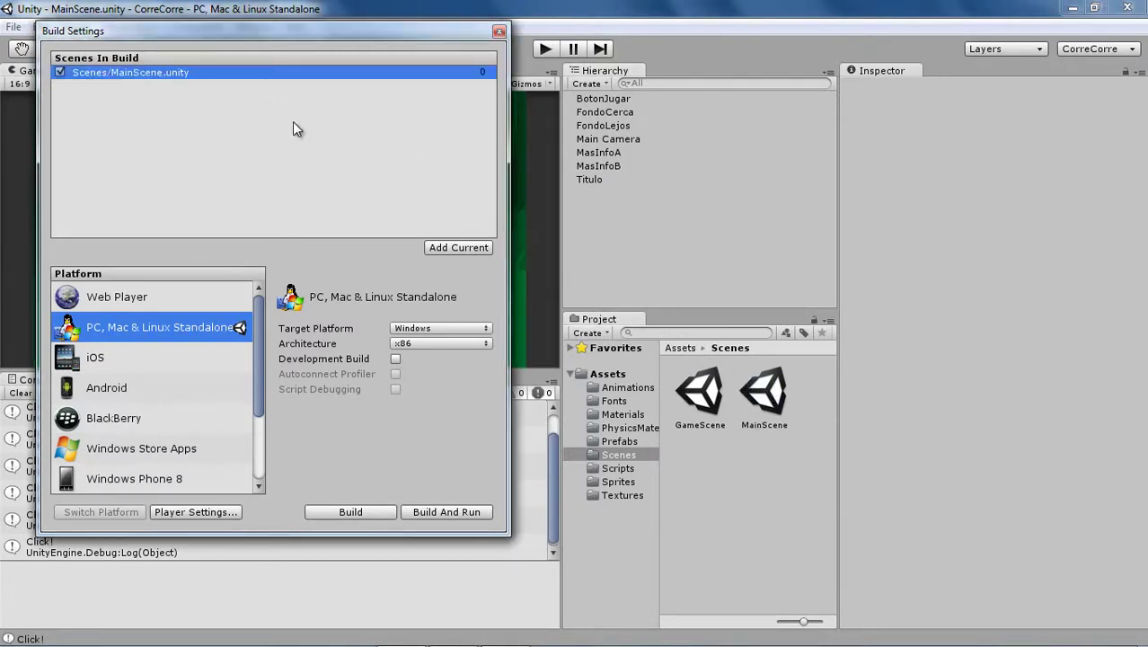
left_click_drag(686, 392, 251, 160)
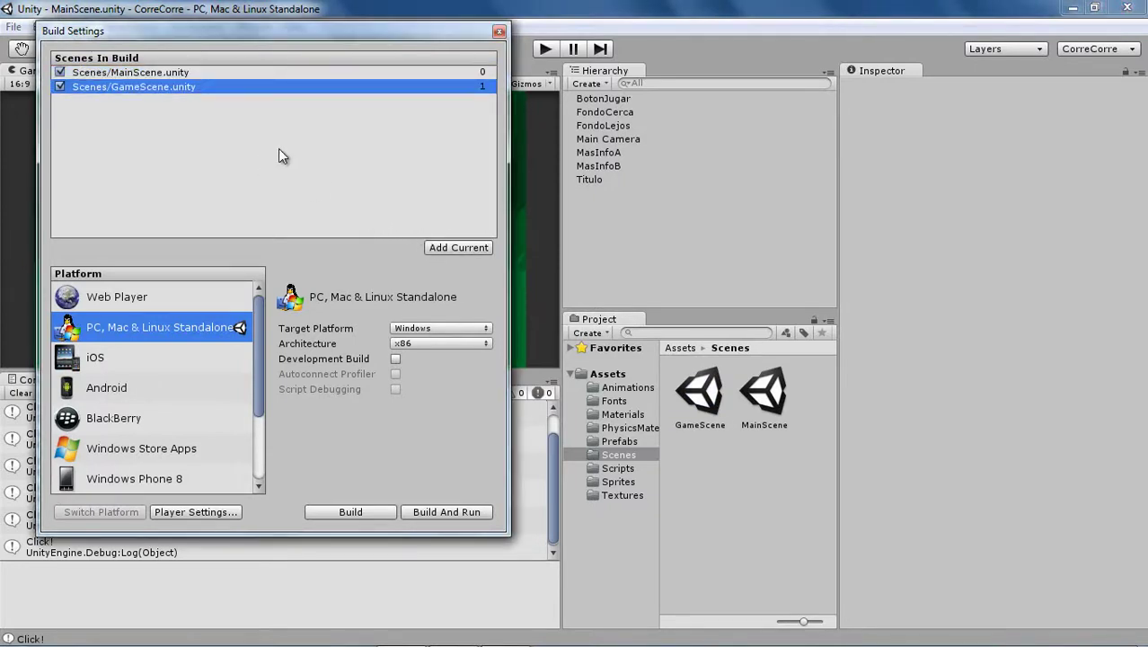
left_click(480, 71)
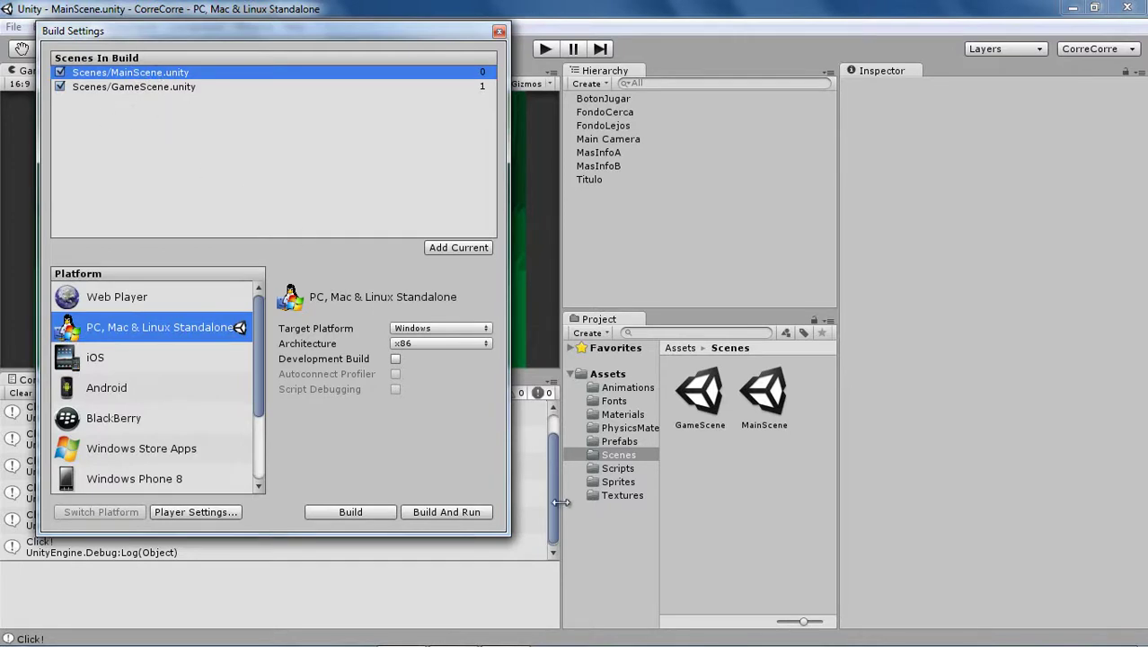
left_click(498, 33)
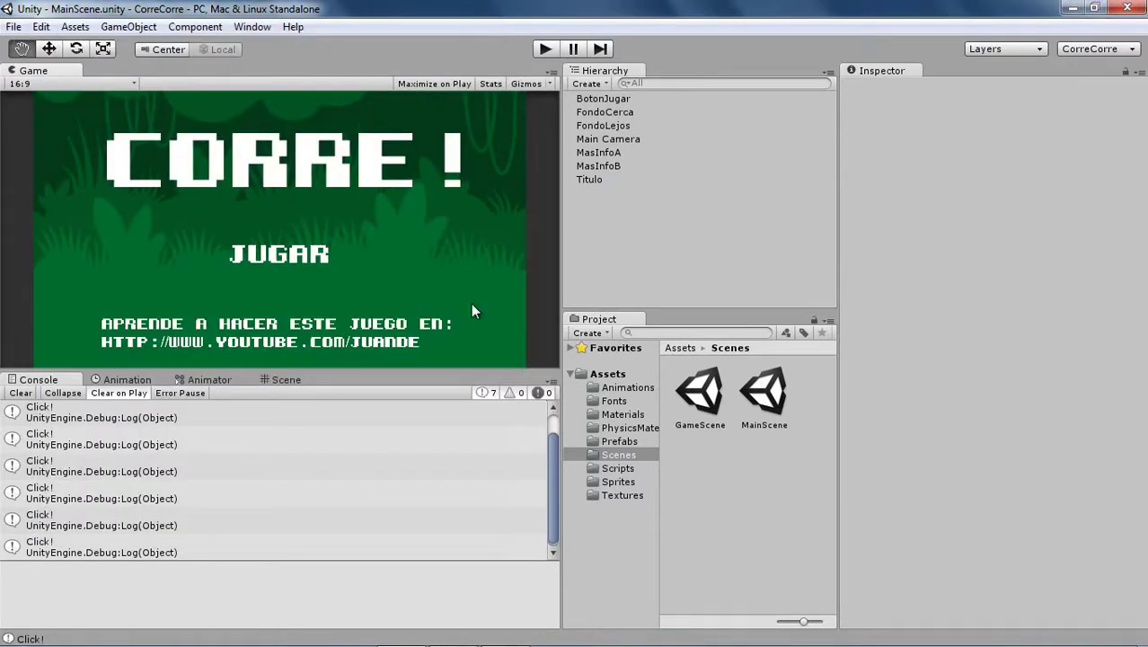
Step: Replace Debug.Log("Click!"); with Application.LoadLevel("GameScene"); in OnMouseDown, save, and return to Unity
key("alt+Tab")
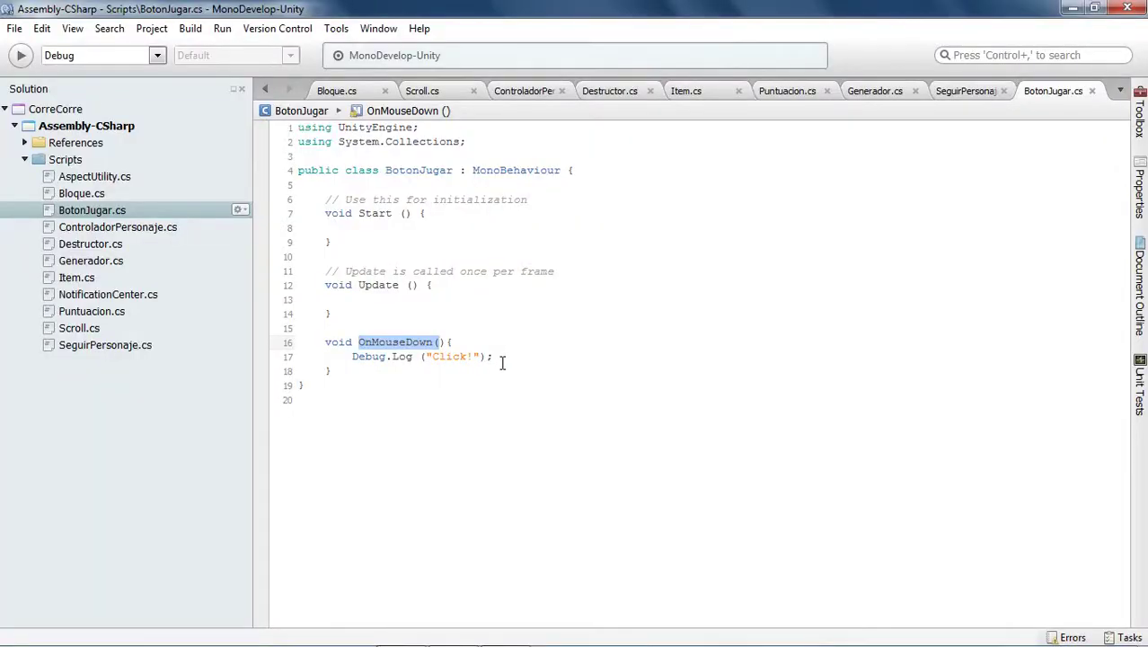
left_click(501, 359)
key("shift+Home")
key("BackSpace")
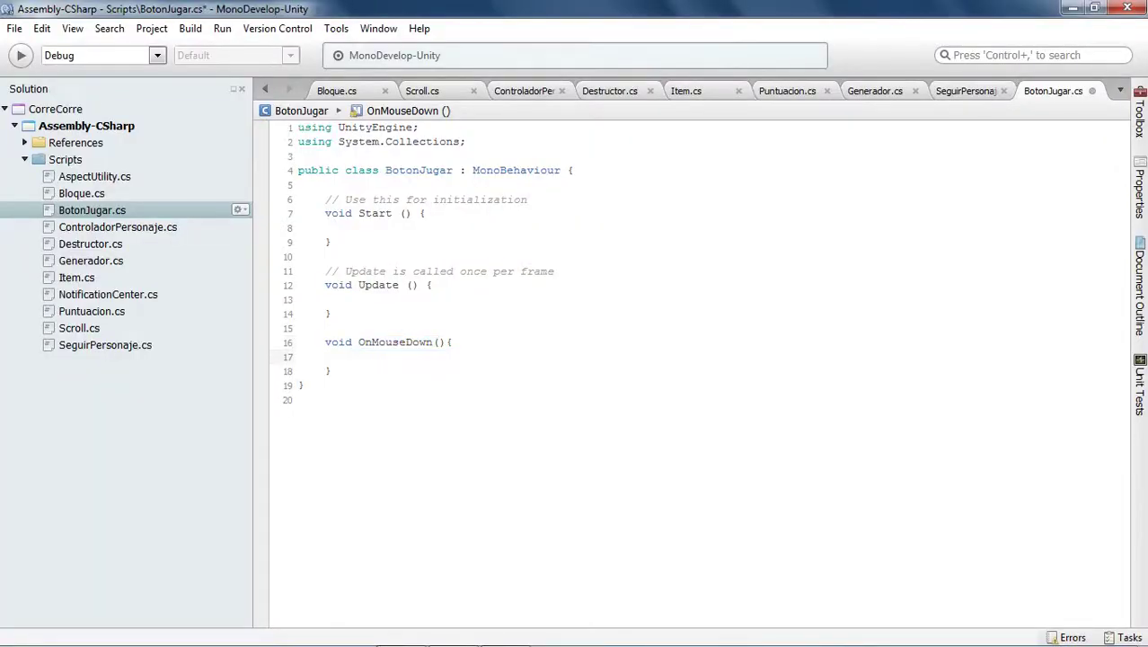
type("App")
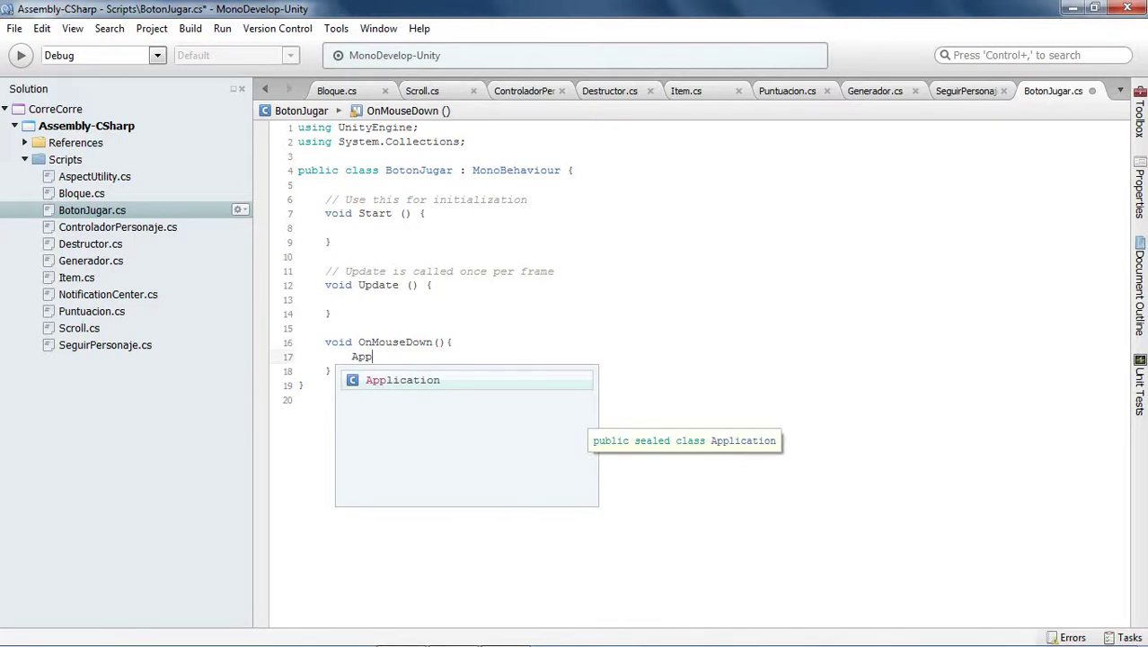
type("lication.lo")
key("Down")
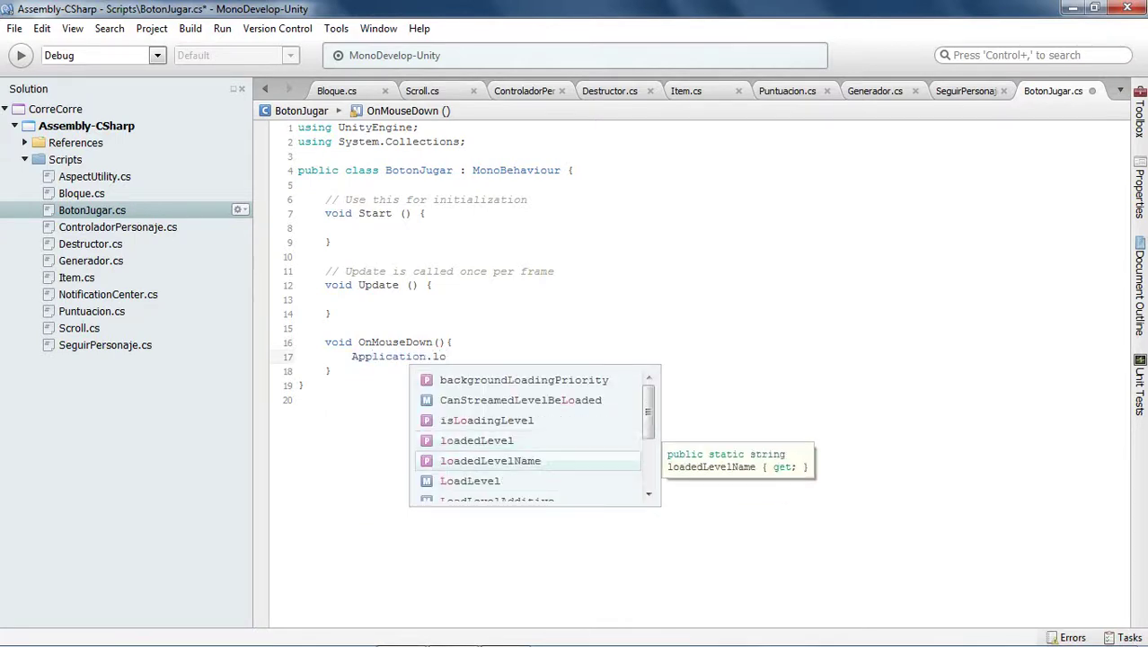
key("Down")
key("Return")
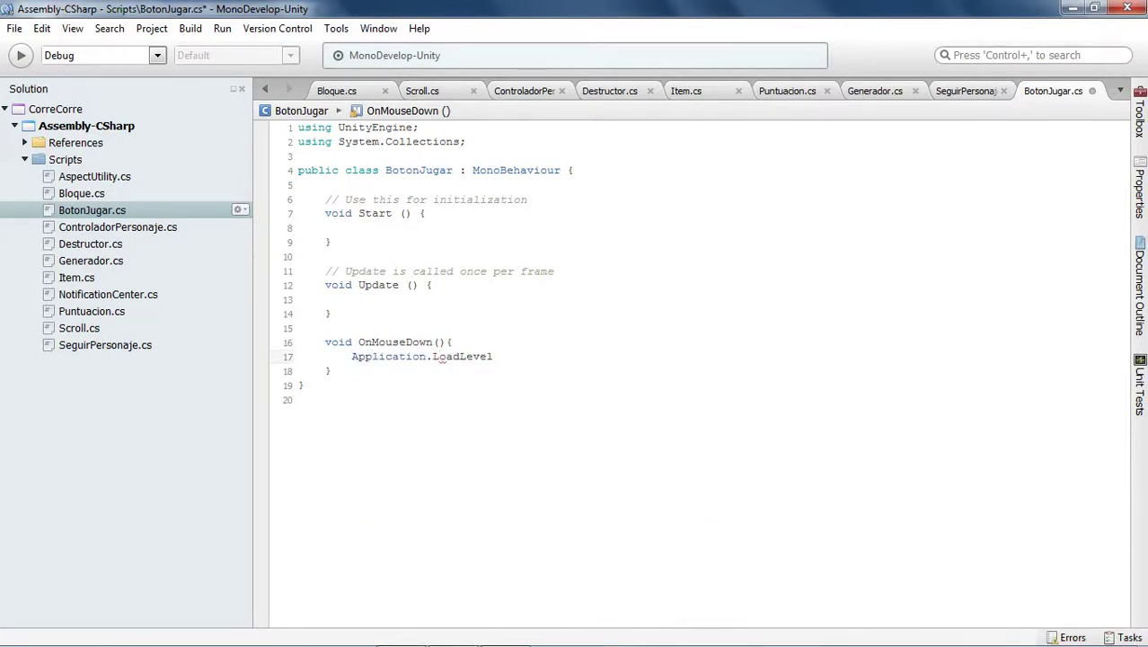
type("(\"Game")
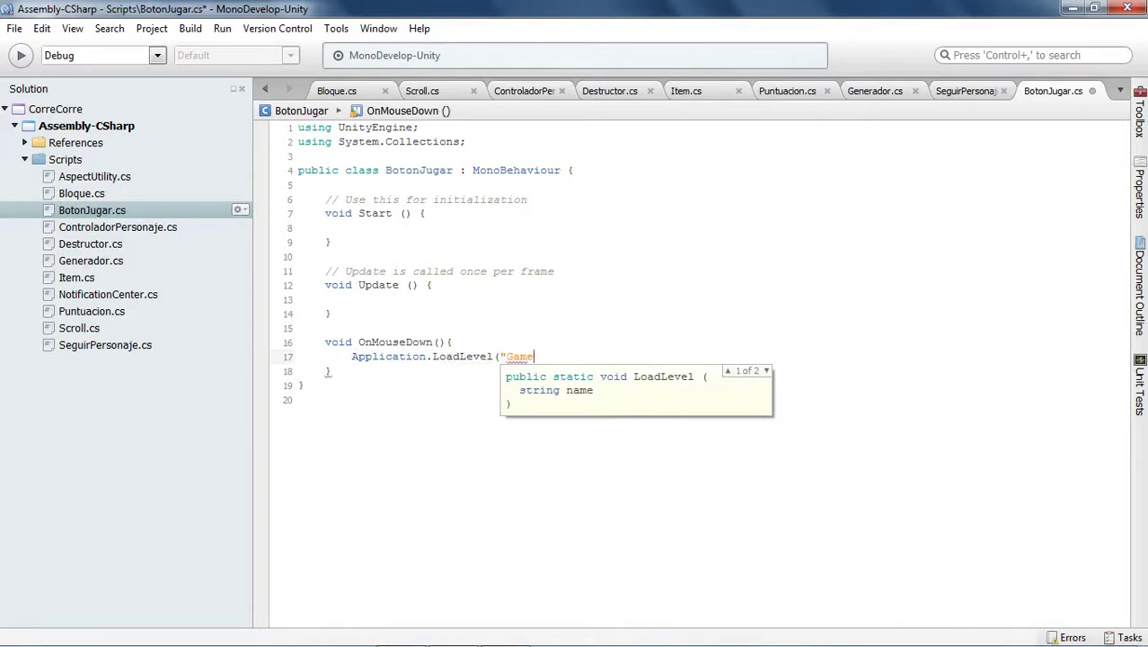
type("Scene\");")
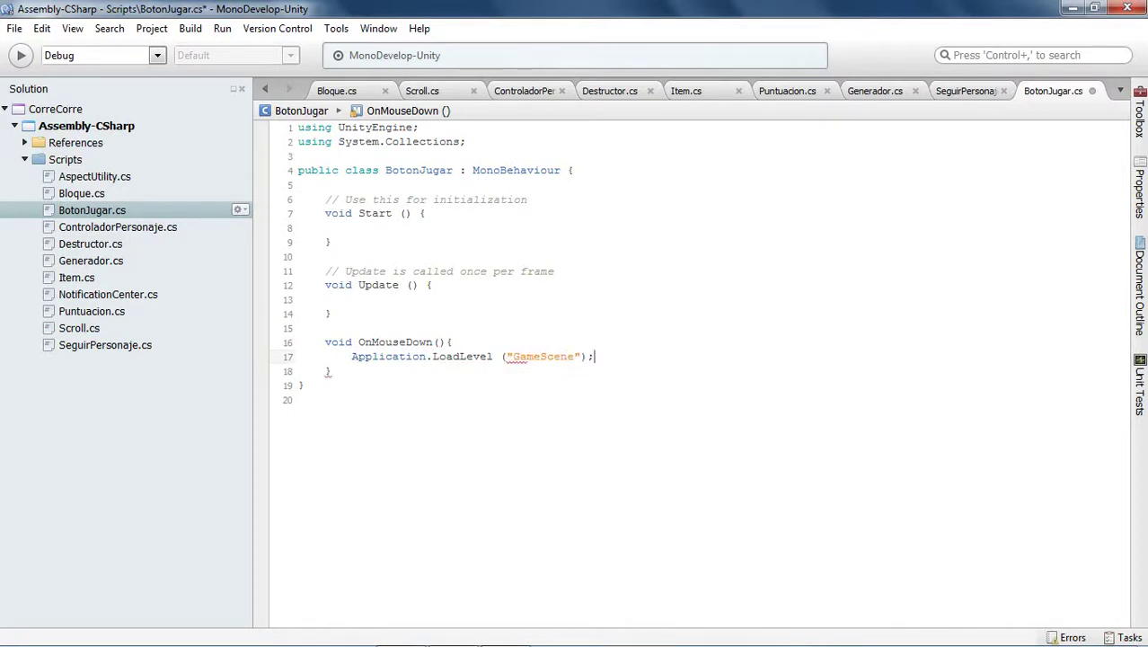
key("ctrl+s")
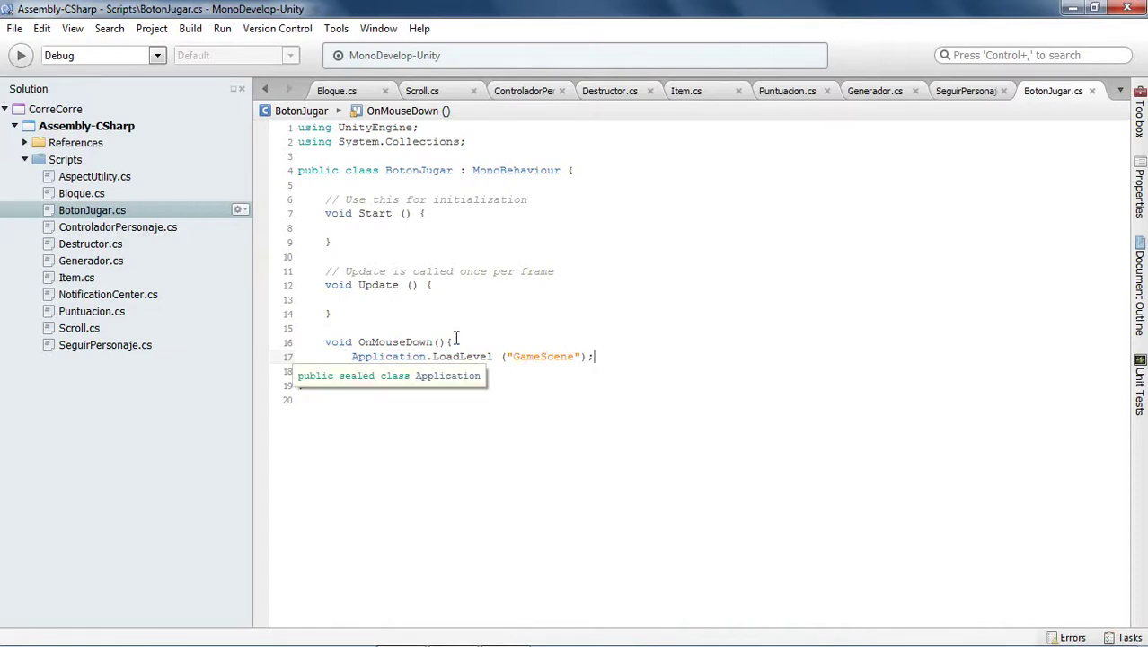
key("alt+Tab")
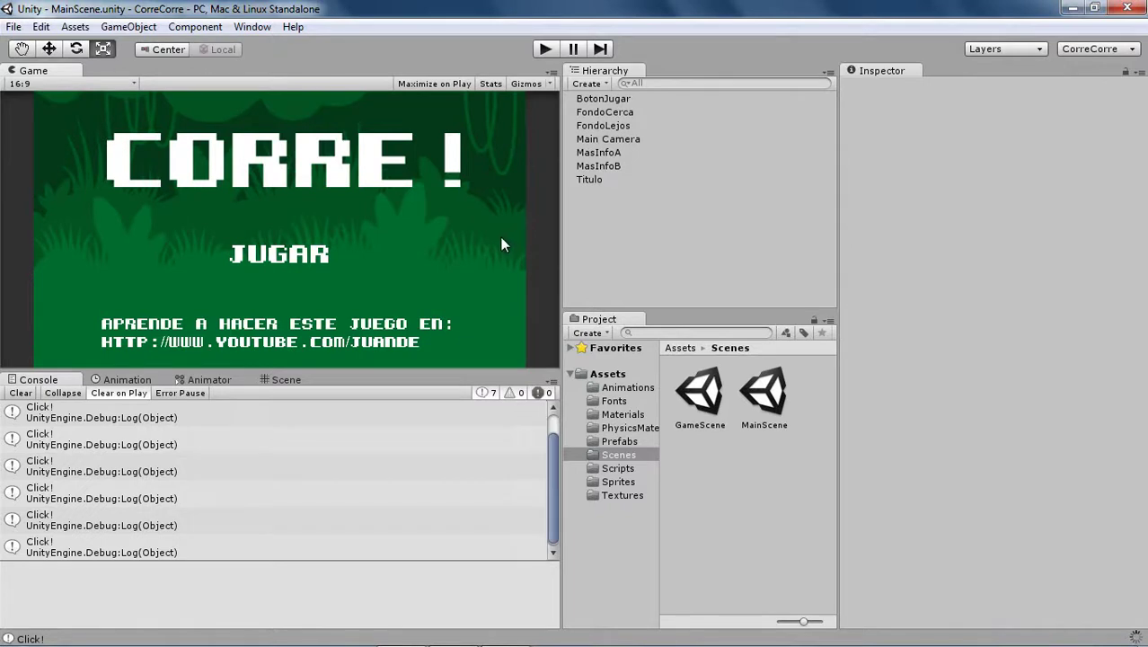
Step: Play, click JUGAR to load GameScene, and select FondoCerca under Main Camera
left_click(545, 50)
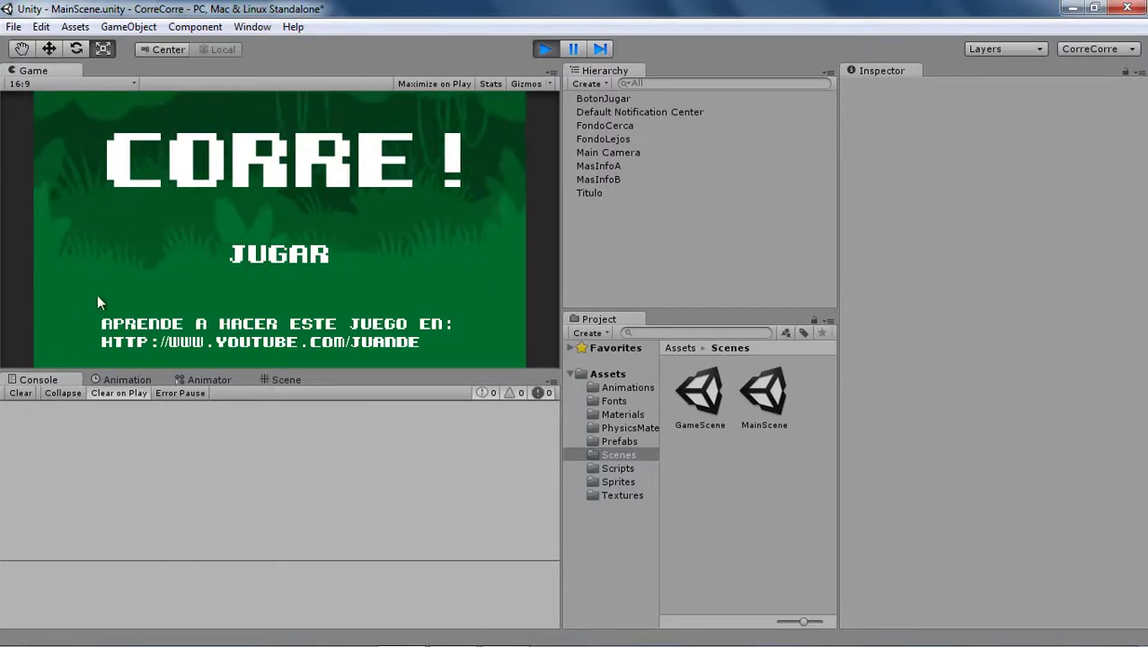
left_click(271, 253)
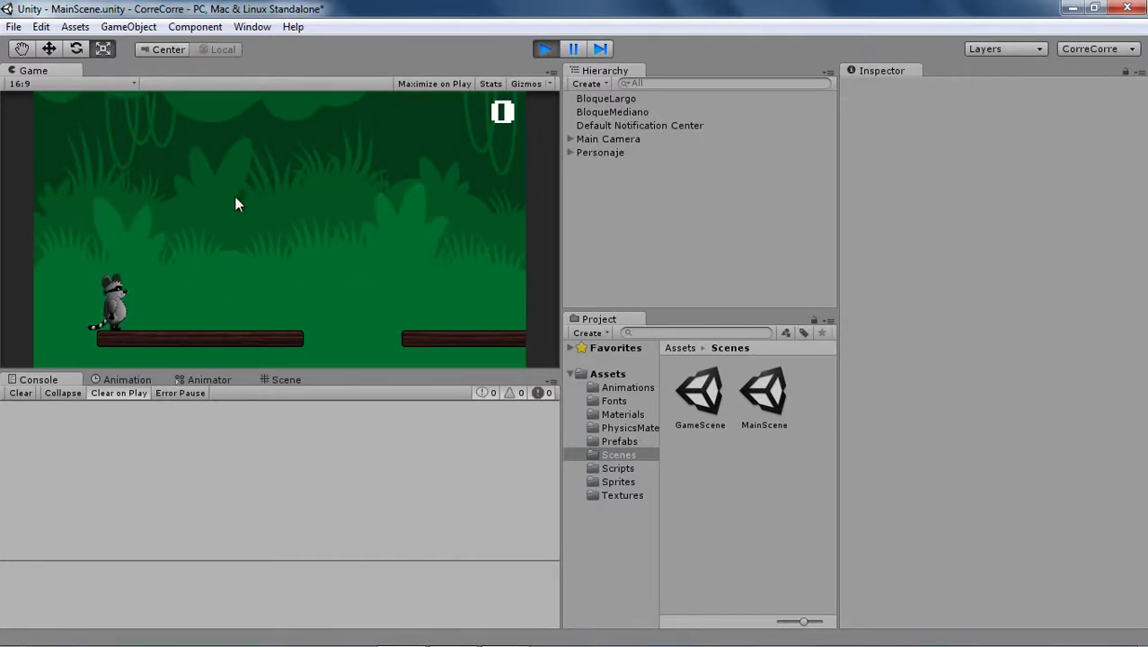
left_click(568, 139)
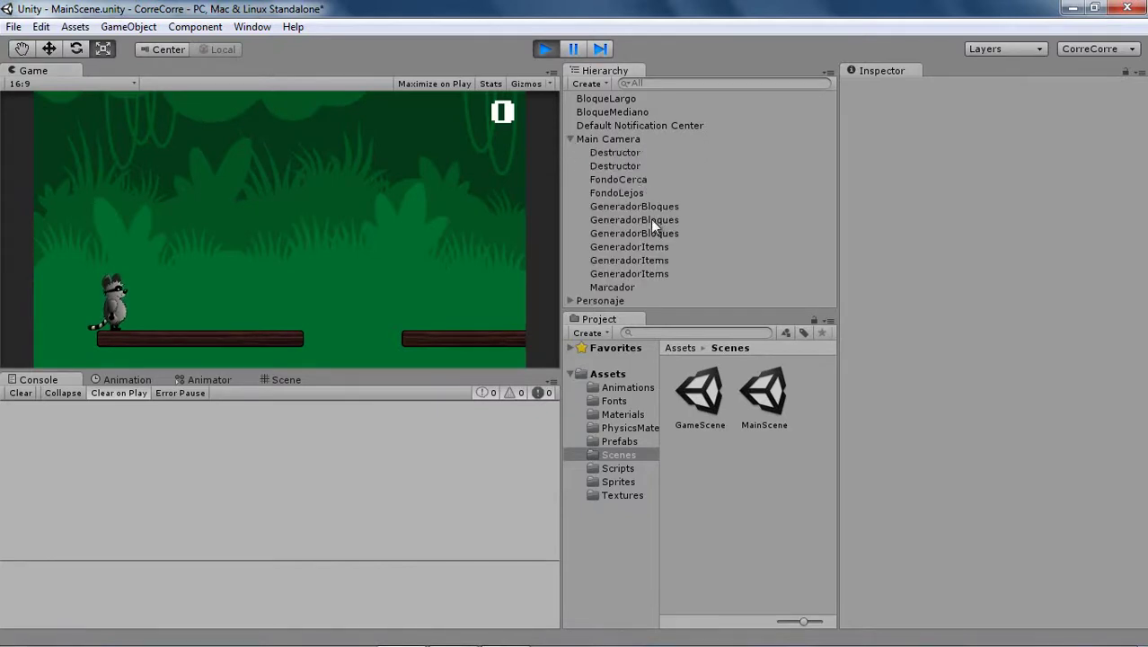
left_click(626, 182)
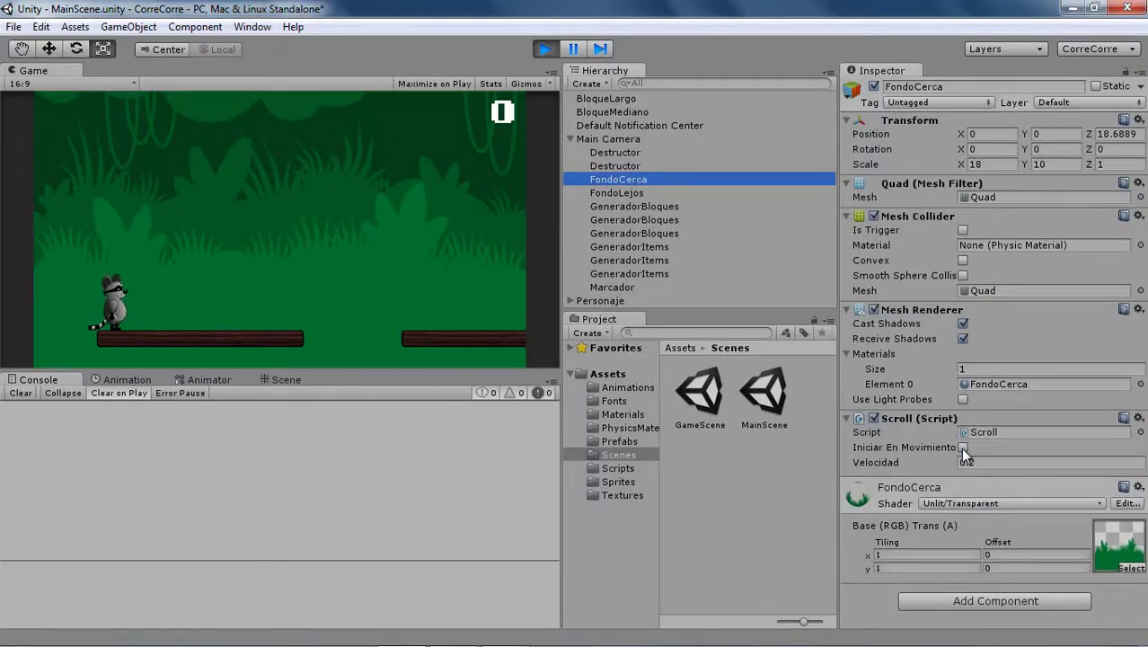
key("alt+Tab")
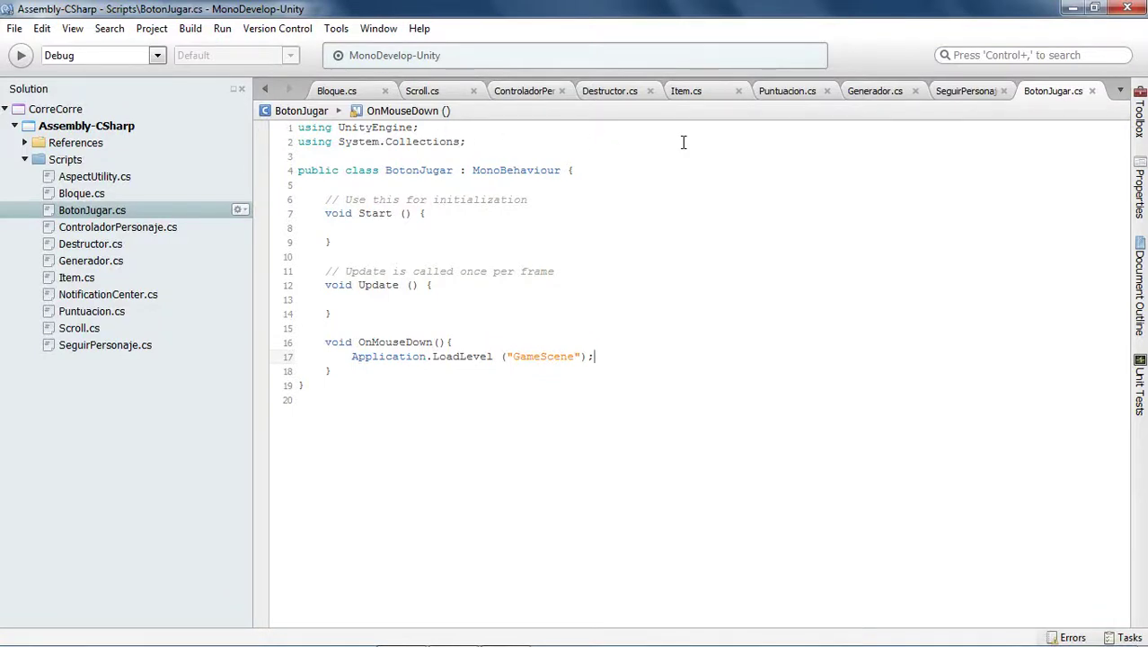
Step: In Scroll.cs, highlight IniciarEnMovimiento's false default on line 6, then return to Unity
left_click(422, 91)
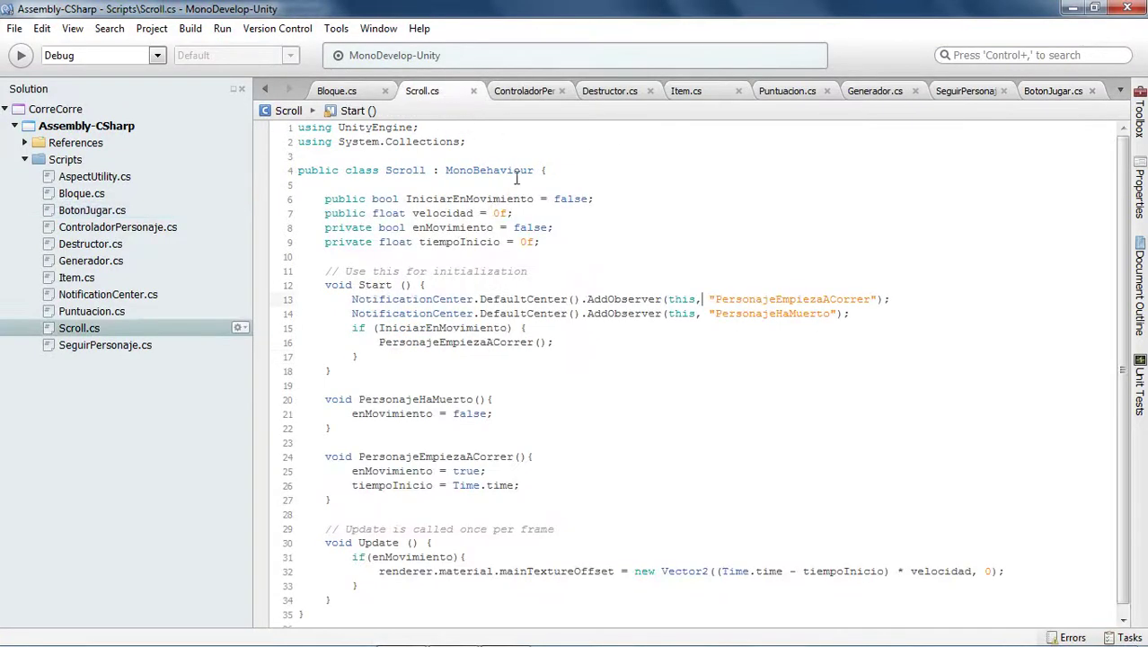
left_click(547, 199)
double_click(559, 199)
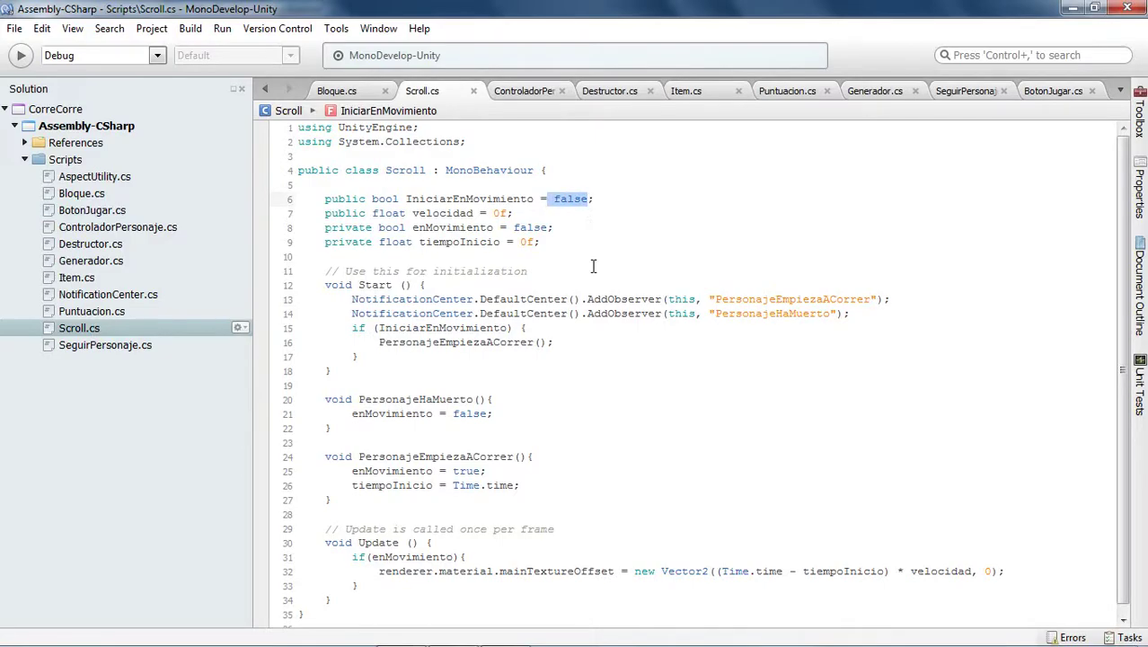
key("alt+Tab")
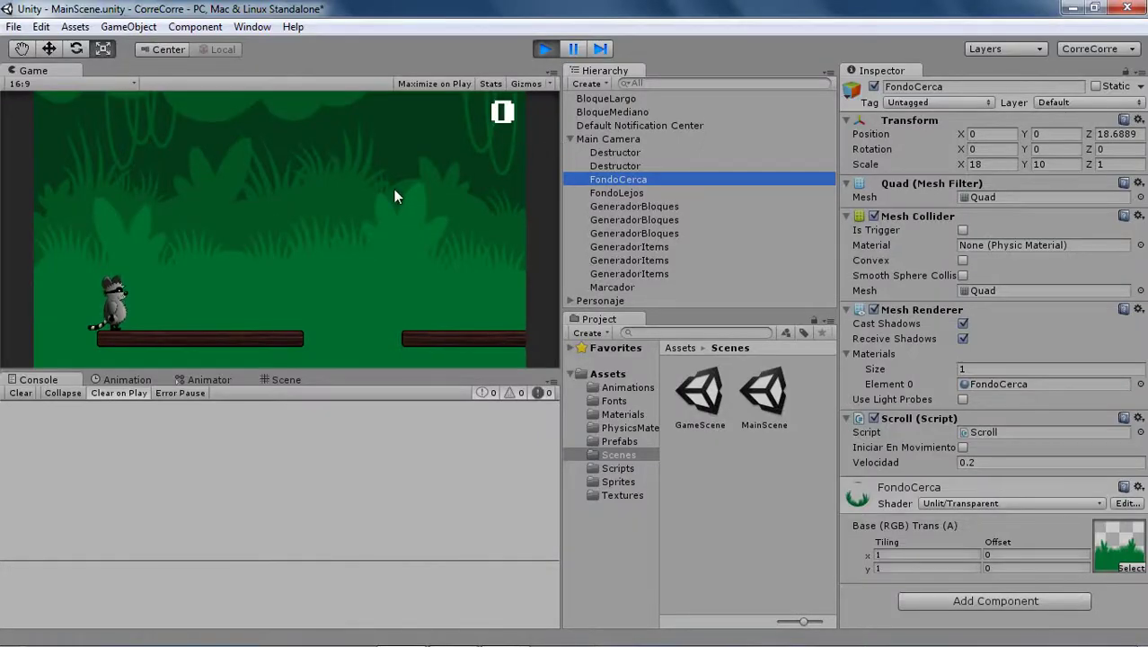
Step: Start the raccoon running, jump twice onto higher platforms, then stop play mode
left_click(204, 257)
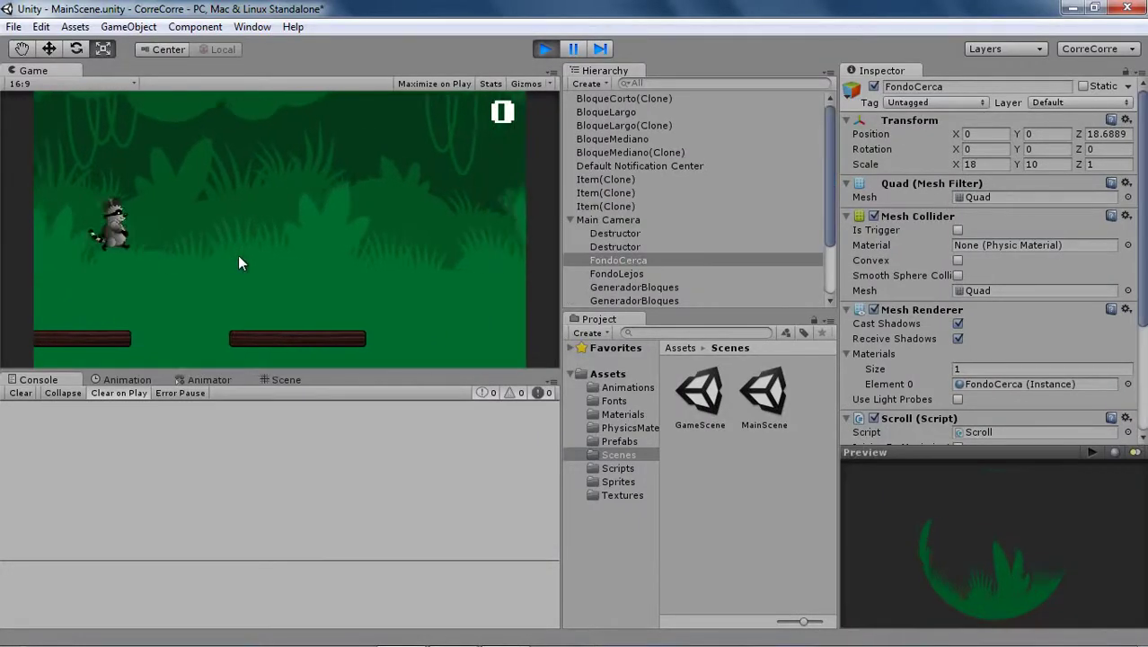
left_click(303, 251)
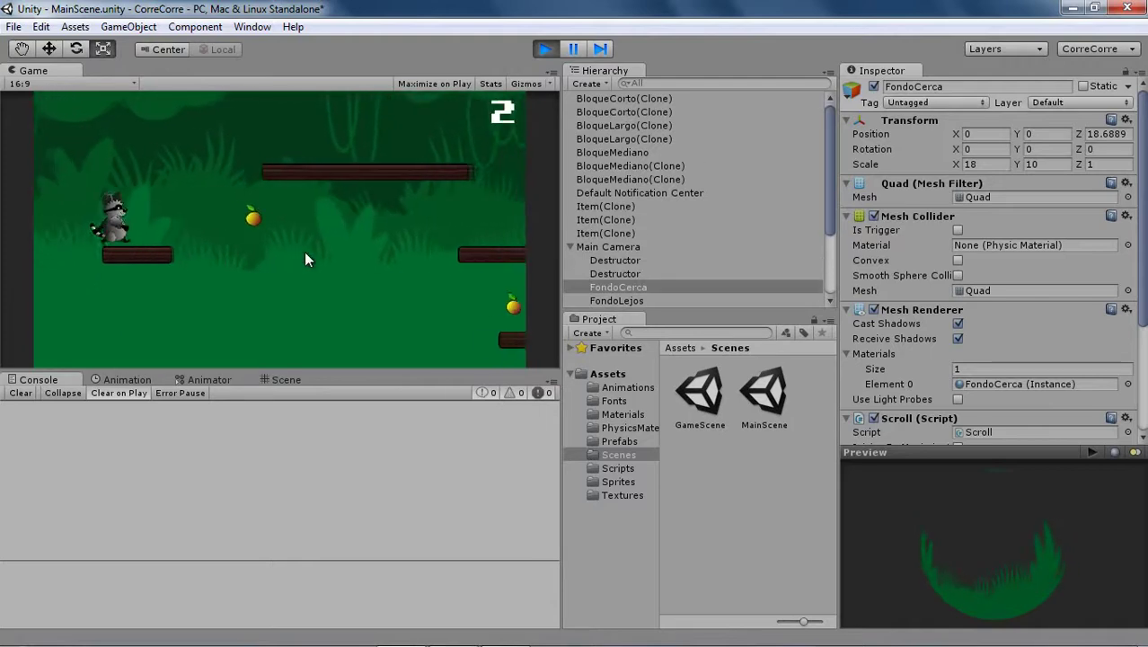
left_click(304, 252)
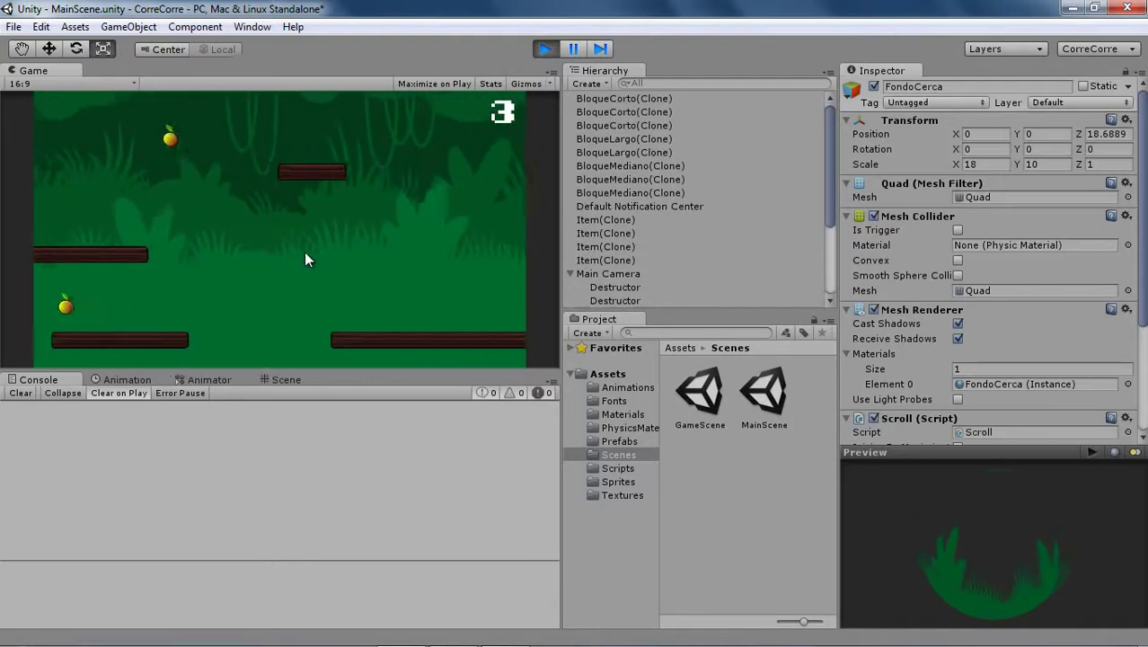
left_click(549, 46)
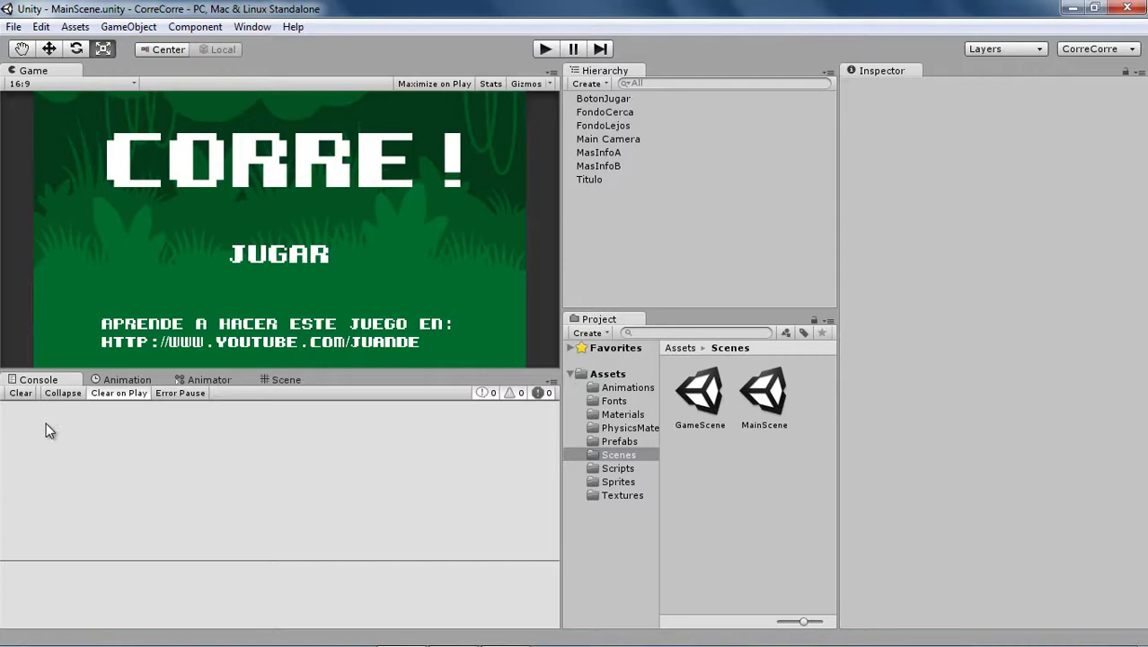
Step: Return to MonoDevelop's BotonJugar.cs and highlight the OnMouseDown method that loads GameScene
key("alt+Tab")
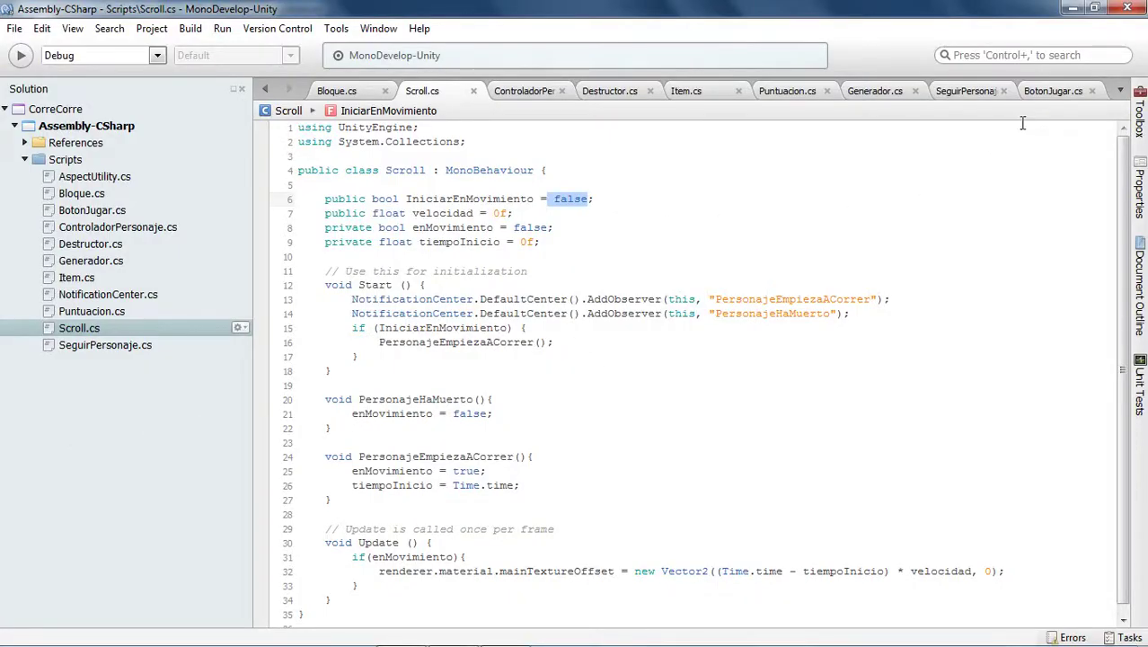
left_click(1041, 92)
left_click_drag(358, 342, 451, 339)
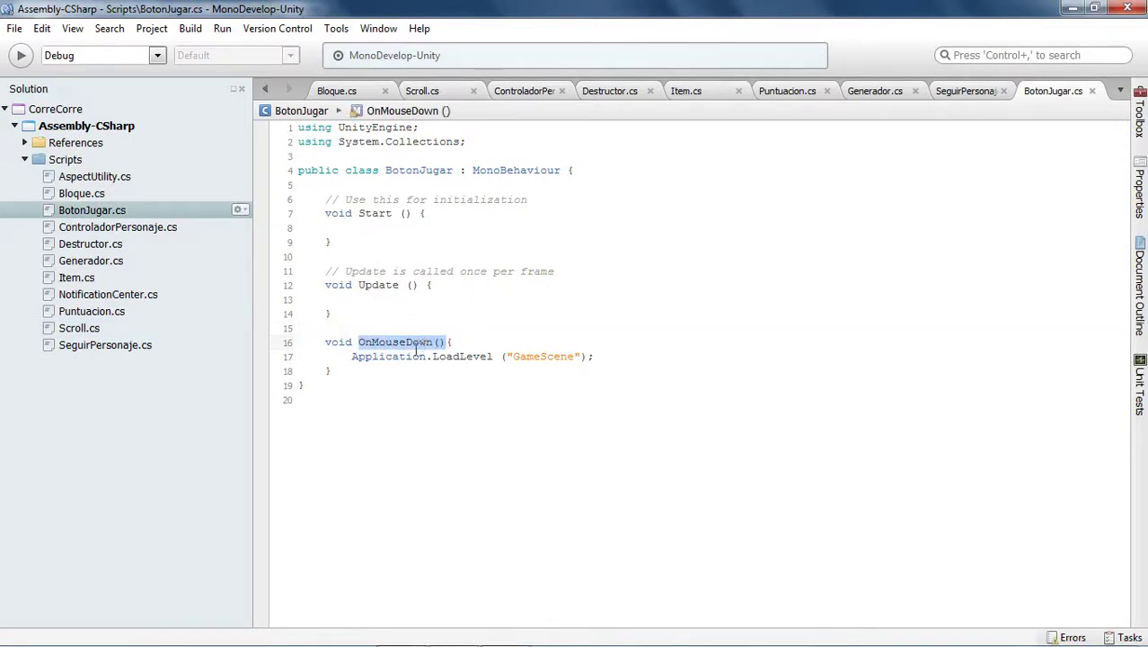